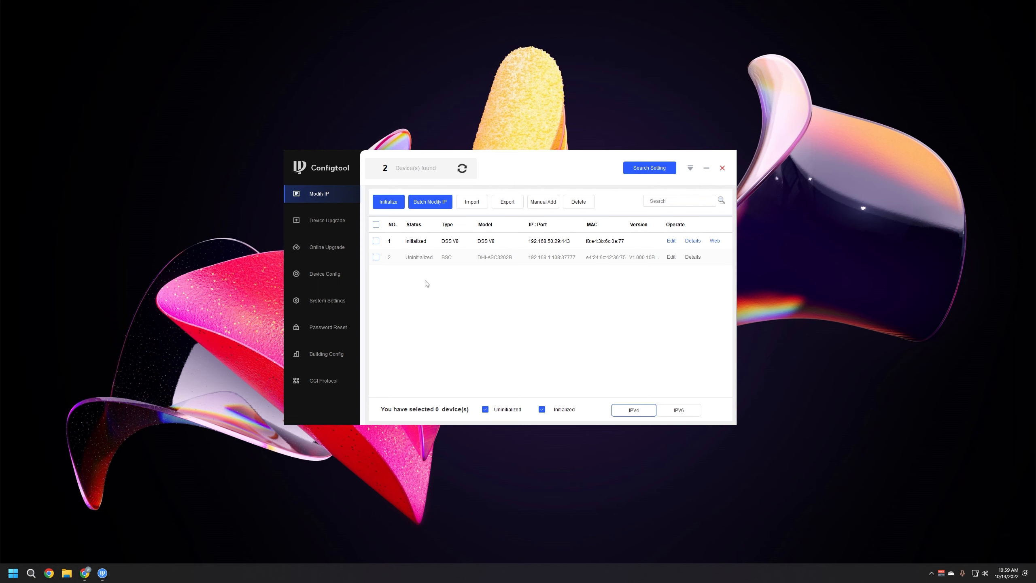
# Refresh the ConfigTool device list to find the uninitialized BSC access controller
pyautogui.moveTo(528, 165); pyautogui.dragTo(514, 163)
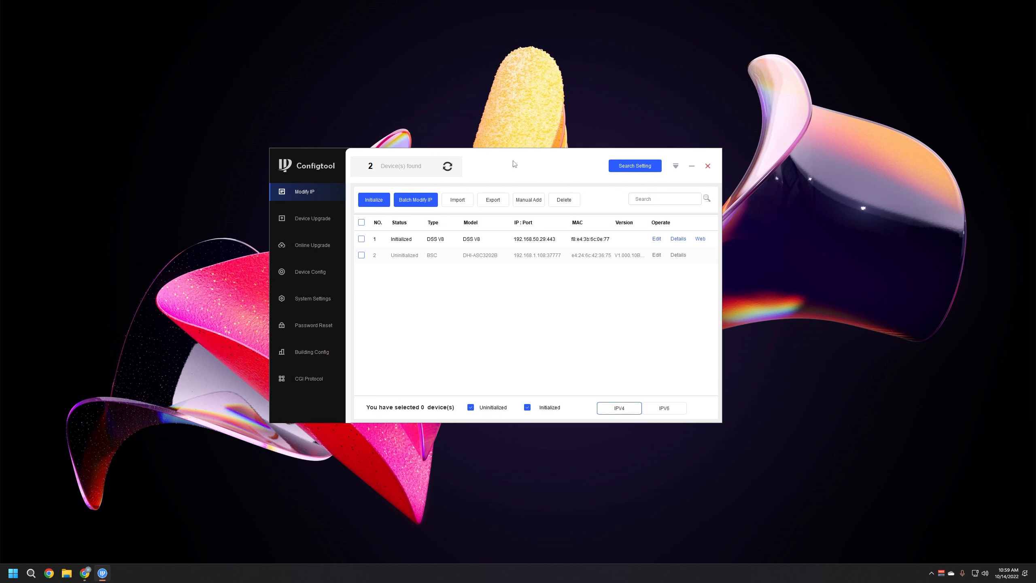
pyautogui.click(447, 169)
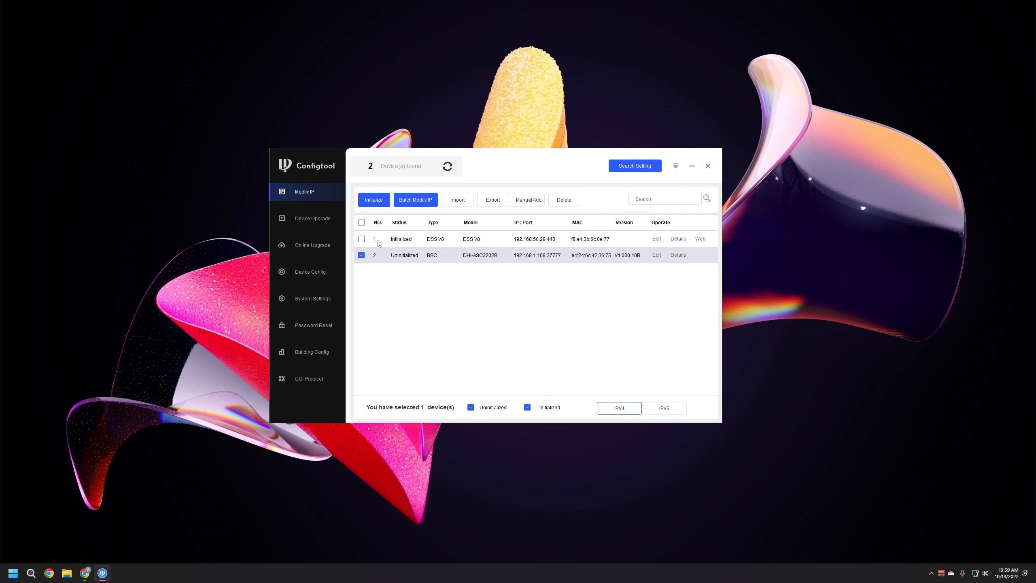
# Activate the BSC controller with a new admin password and the recovery e-mail disabled
pyautogui.click(378, 200)
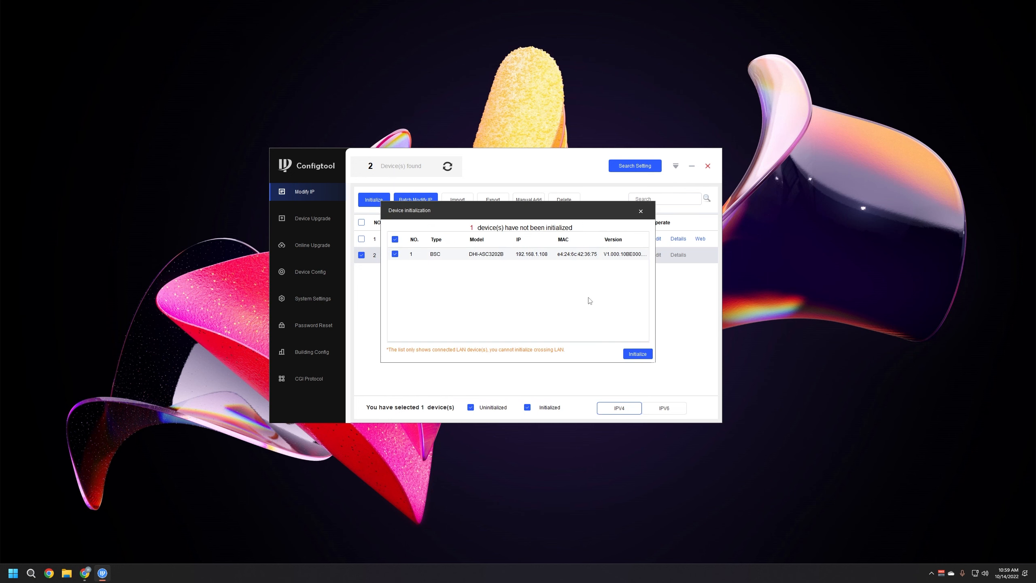
pyautogui.click(637, 353)
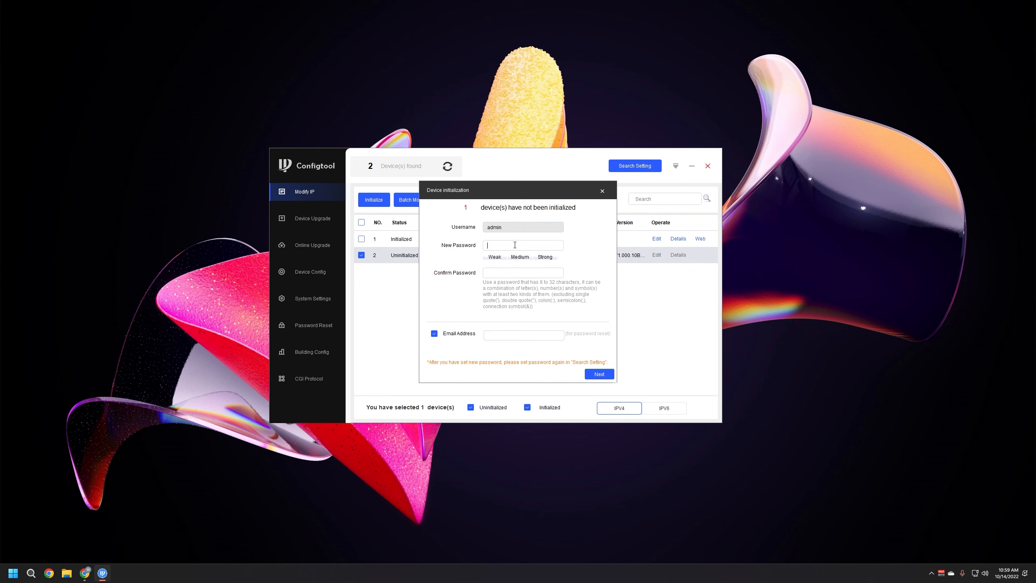
pyautogui.write('••••••••••••••••')
pyautogui.click(434, 333)
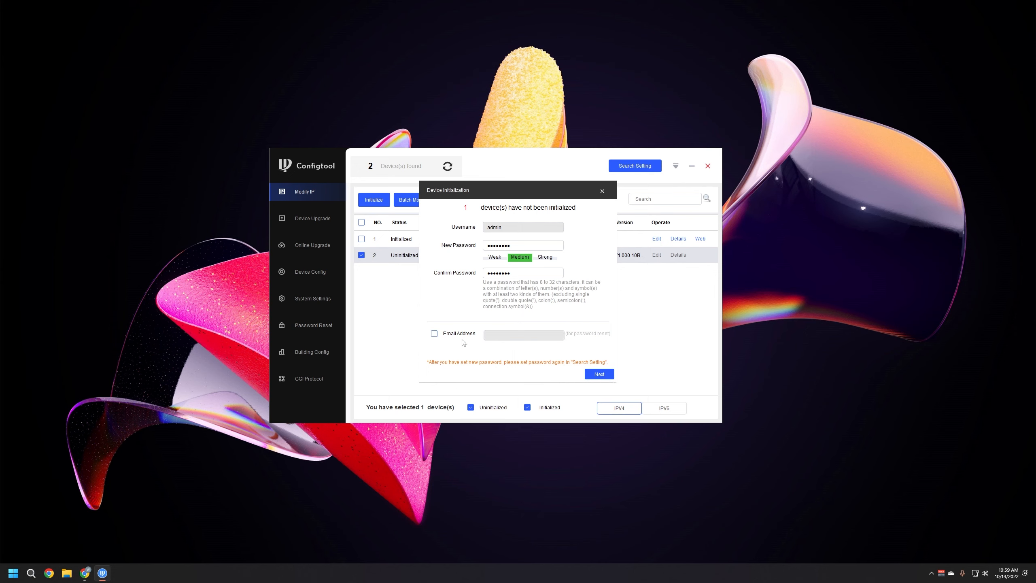
pyautogui.click(599, 374)
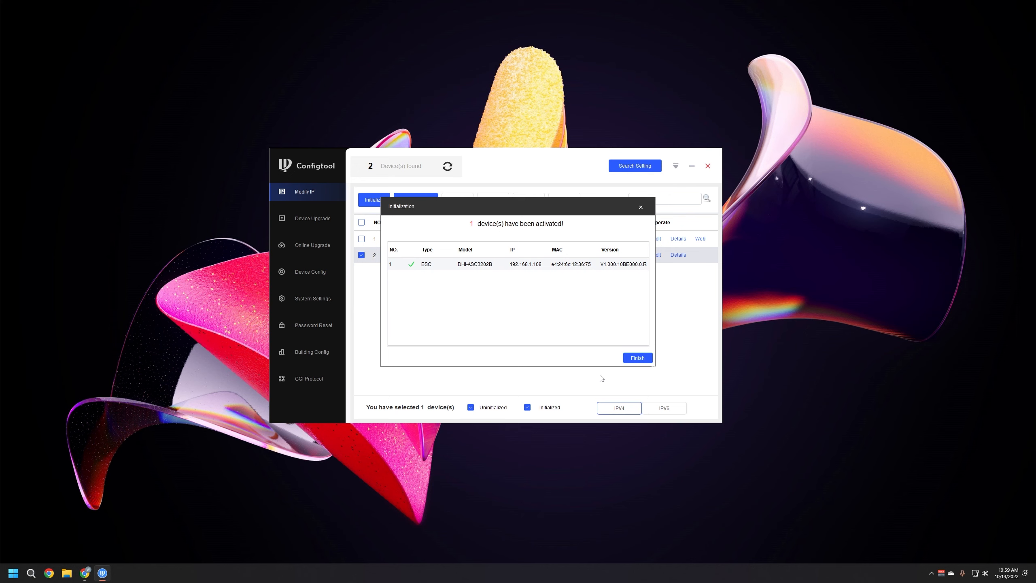
pyautogui.click(638, 357)
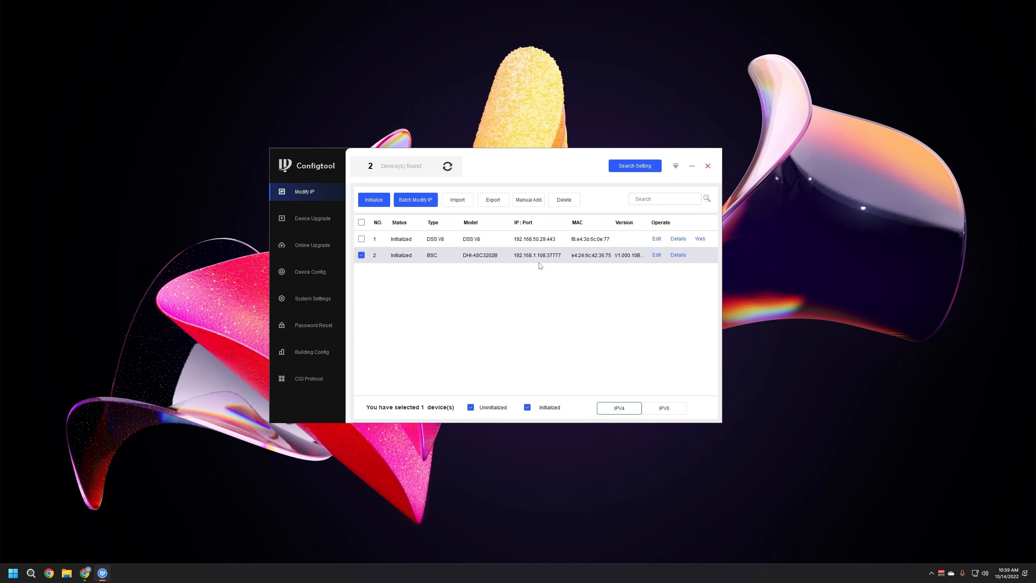
# Replace the search login password in Search Setting and rescan devices
pyautogui.click(630, 169)
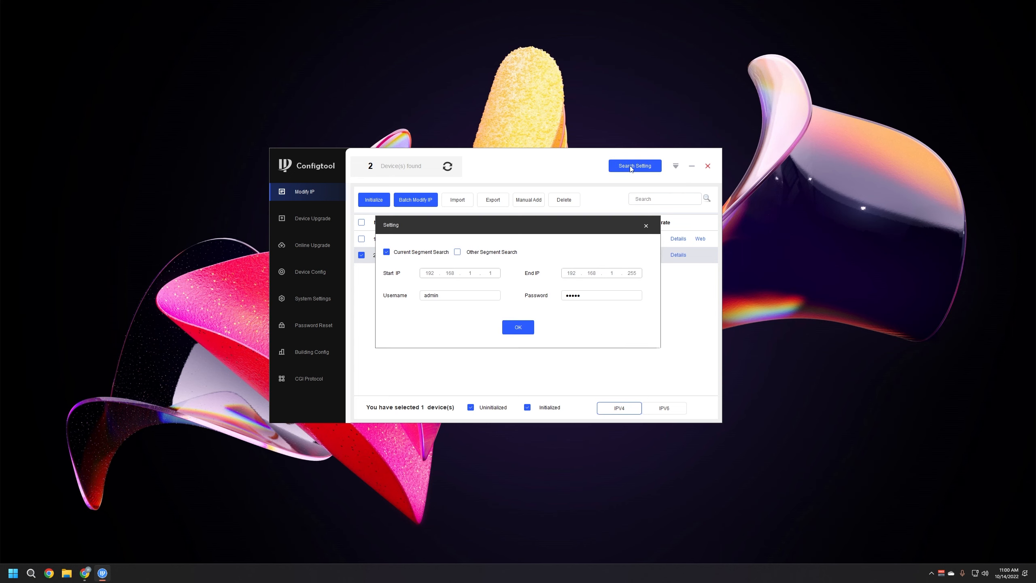
pyautogui.doubleClick(582, 296)
pyautogui.write('admin')
pyautogui.click(516, 328)
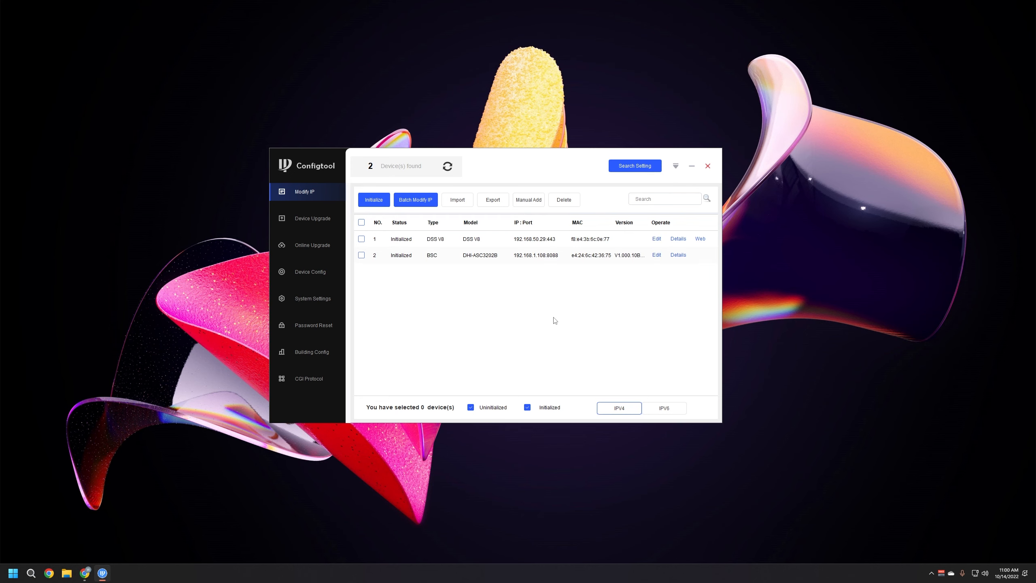
# Change the BSC controller's IP to 192.168.50.201 with its subnet mask, then rescan
pyautogui.click(657, 255)
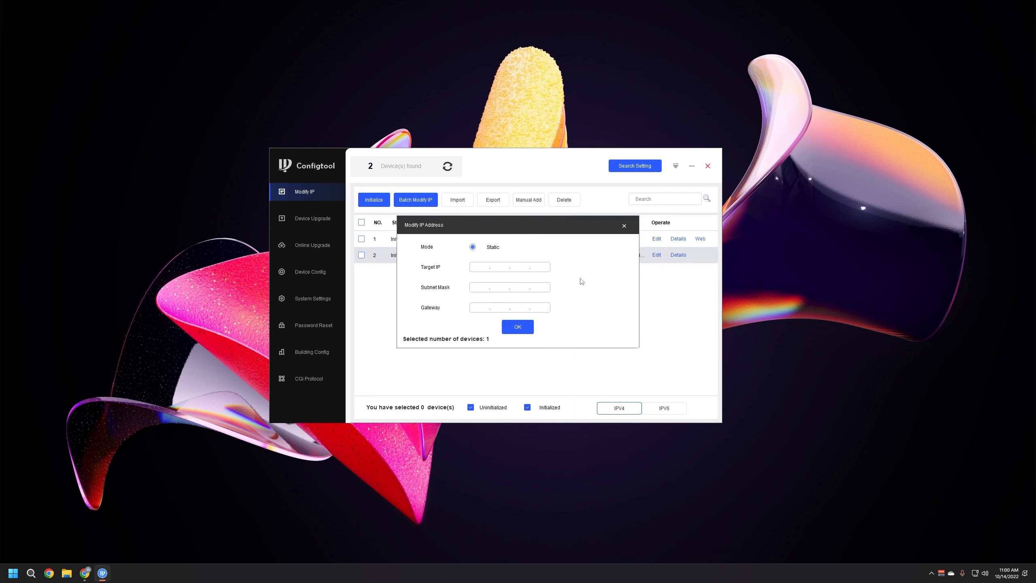
pyautogui.write('192.168.50.201')
pyautogui.click(482, 288)
pyautogui.write('255.255.255.0')
pyautogui.click(517, 327)
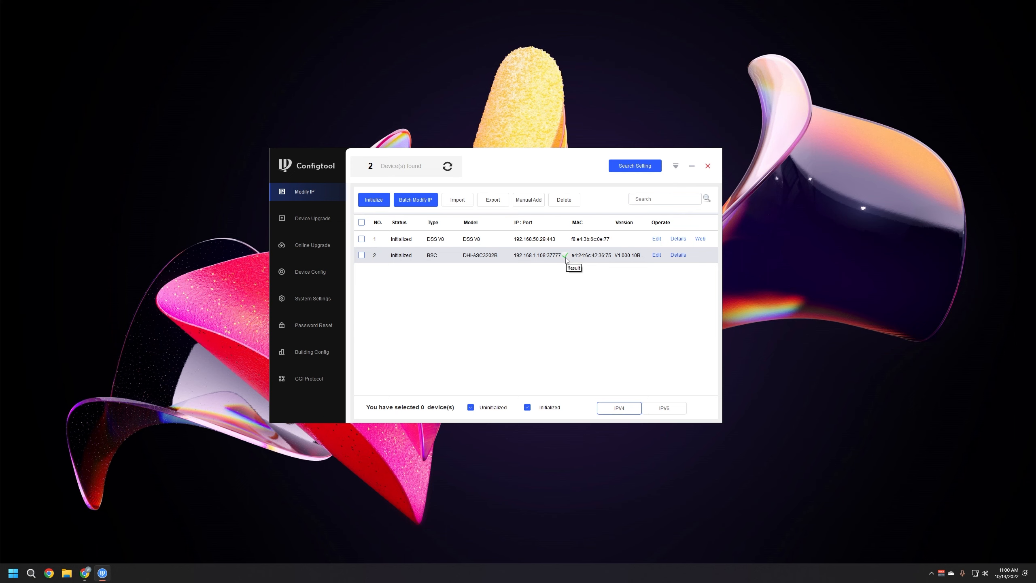
pyautogui.click(447, 167)
# Load 192.168.50.201 in Chrome to reach the controller's web page
pyautogui.click(84, 572)
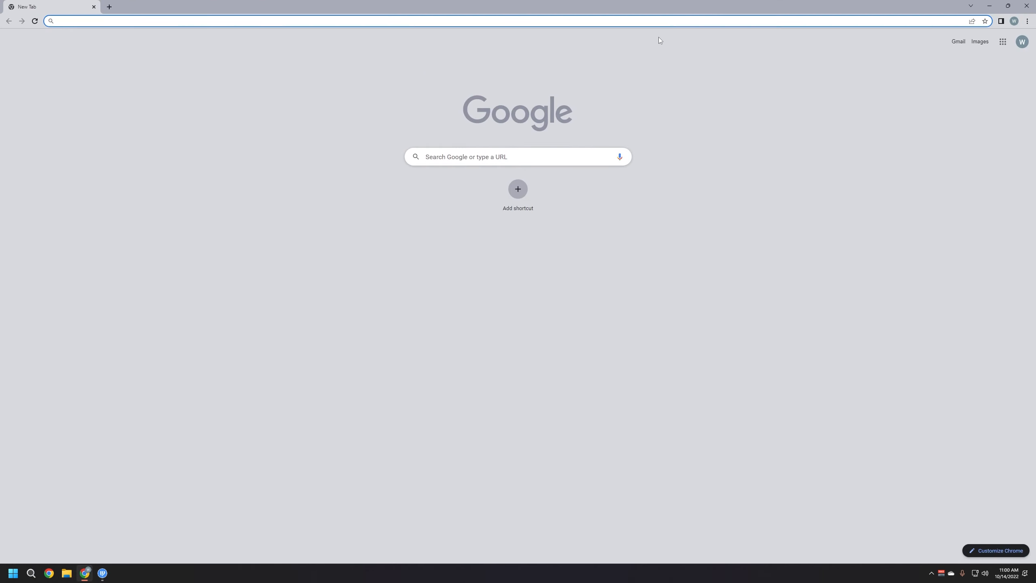
pyautogui.write('192.168.50.')
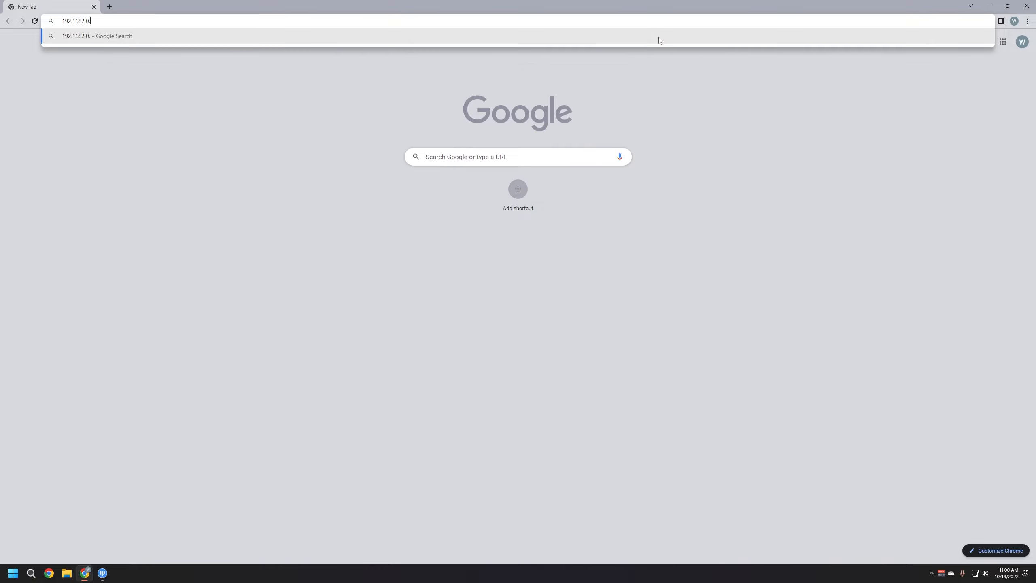
pyautogui.write('201')
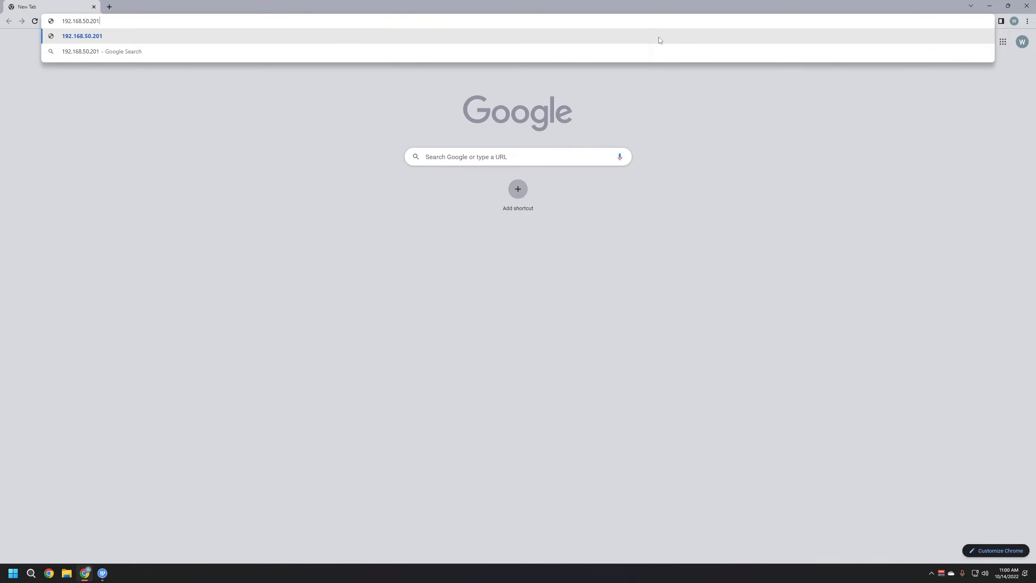
pyautogui.press('Return')
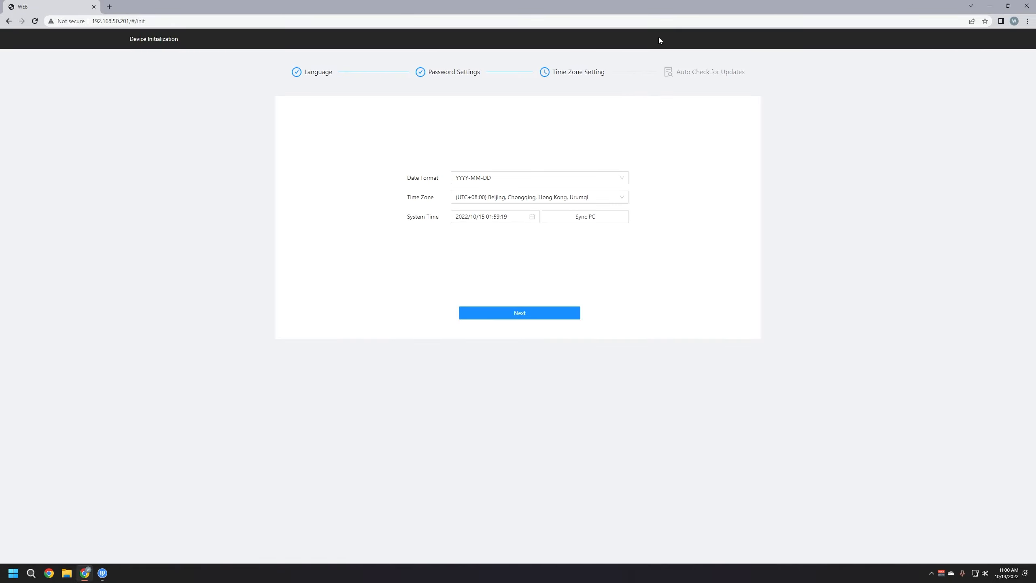
# Set MM-DD-YYYY date format and Baja California time zone, synced to the PC clock
pyautogui.click(602, 178)
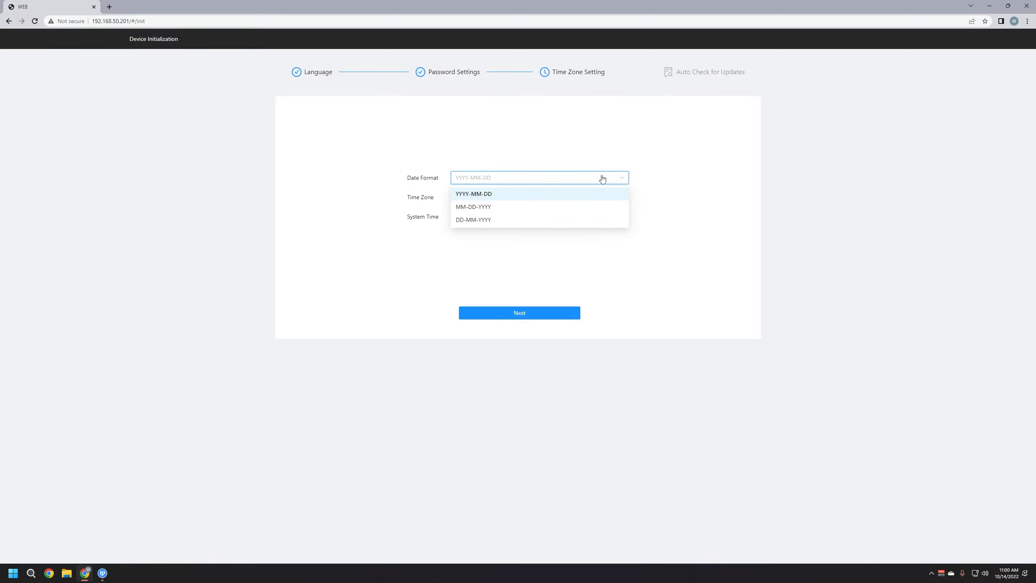
pyautogui.click(470, 209)
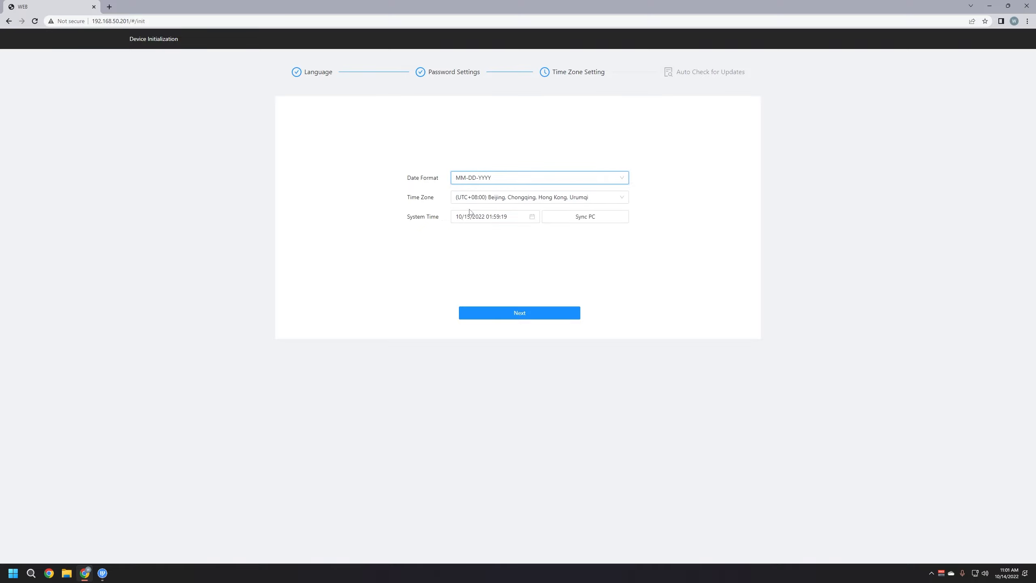
pyautogui.click(617, 200)
pyautogui.moveTo(627, 282); pyautogui.dragTo(624, 220)
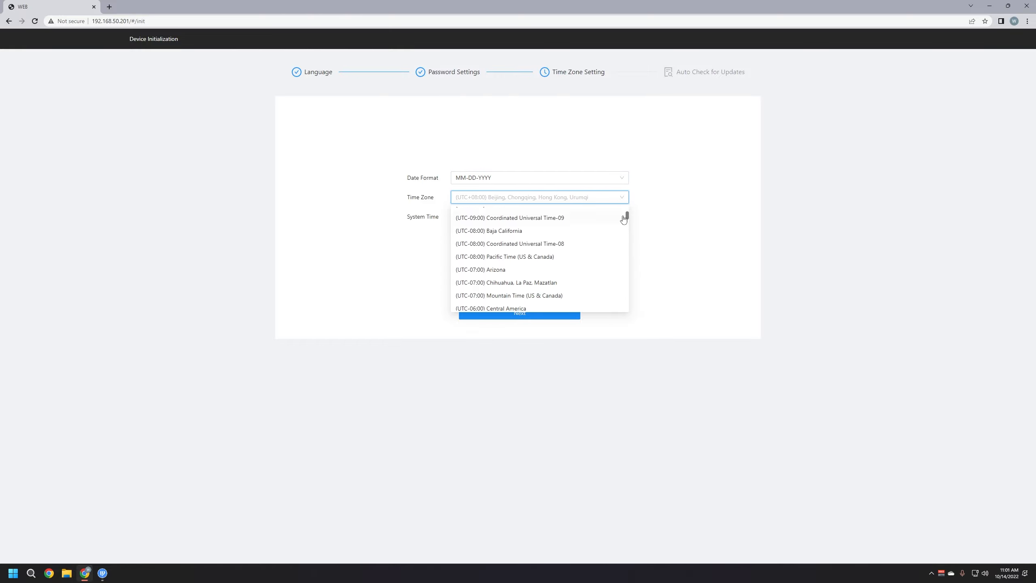
pyautogui.click(494, 231)
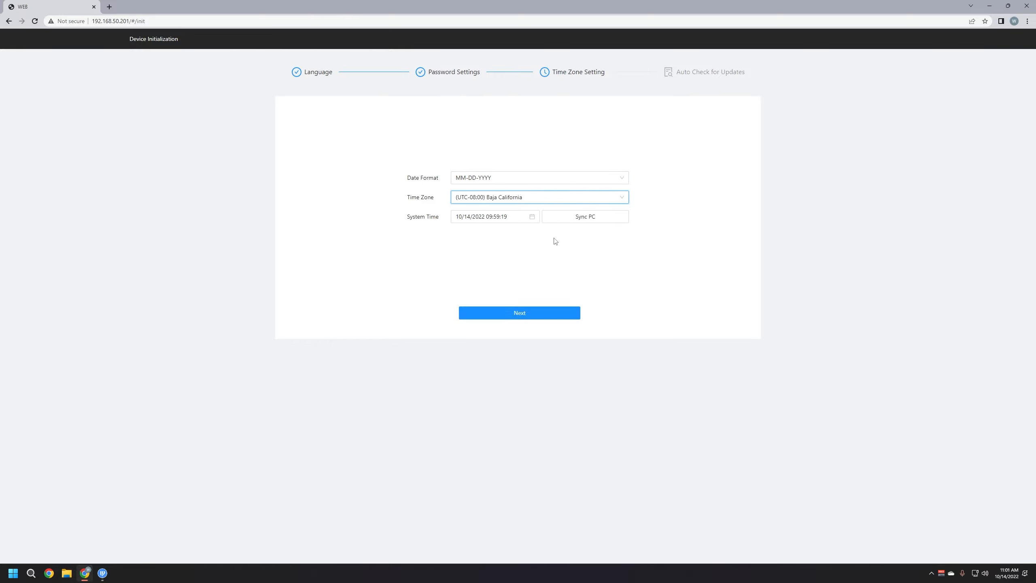
pyautogui.click(582, 217)
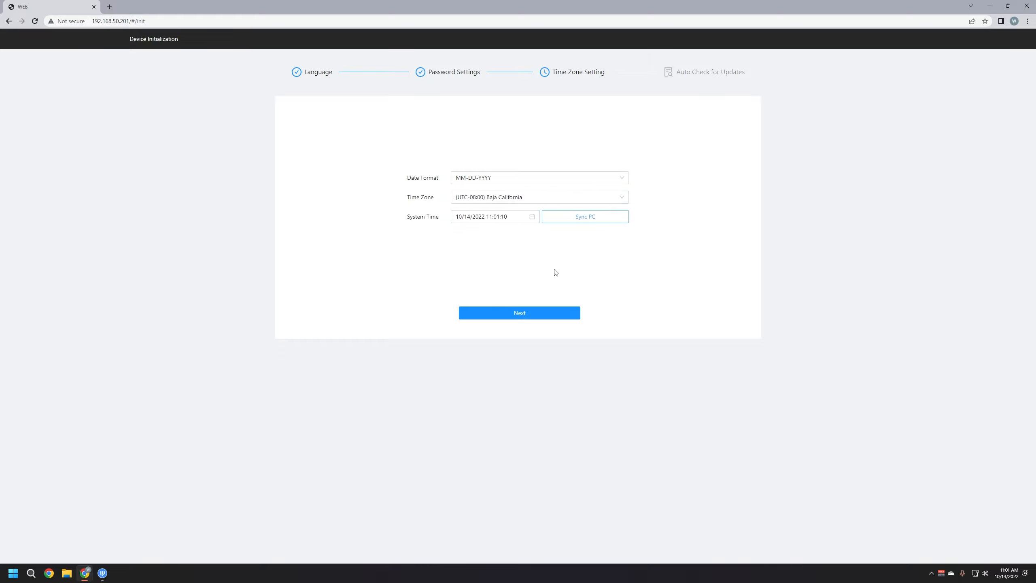
pyautogui.click(520, 318)
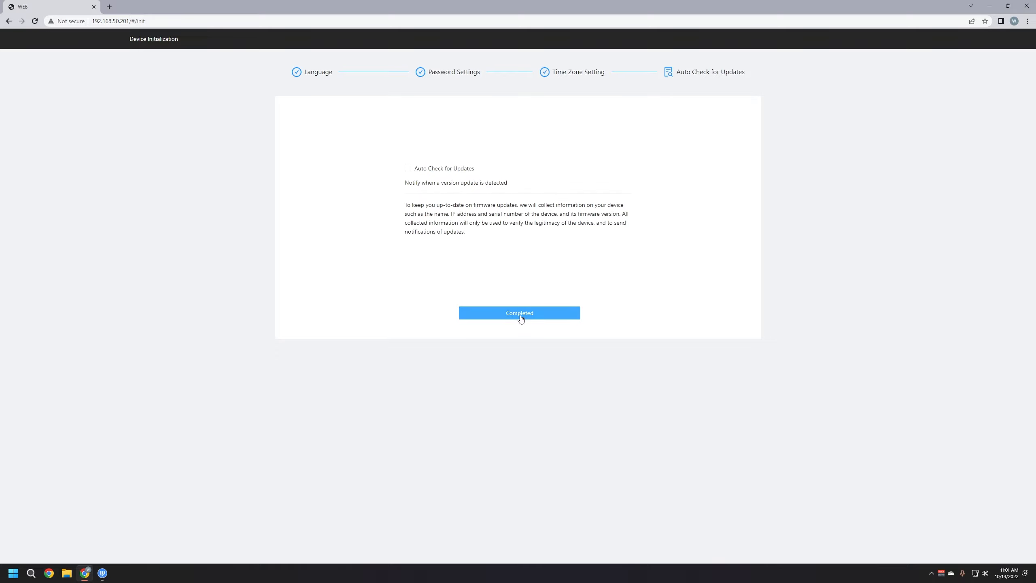
# Enable automatic update checks and finish initialization to reach the login page
pyautogui.click(408, 168)
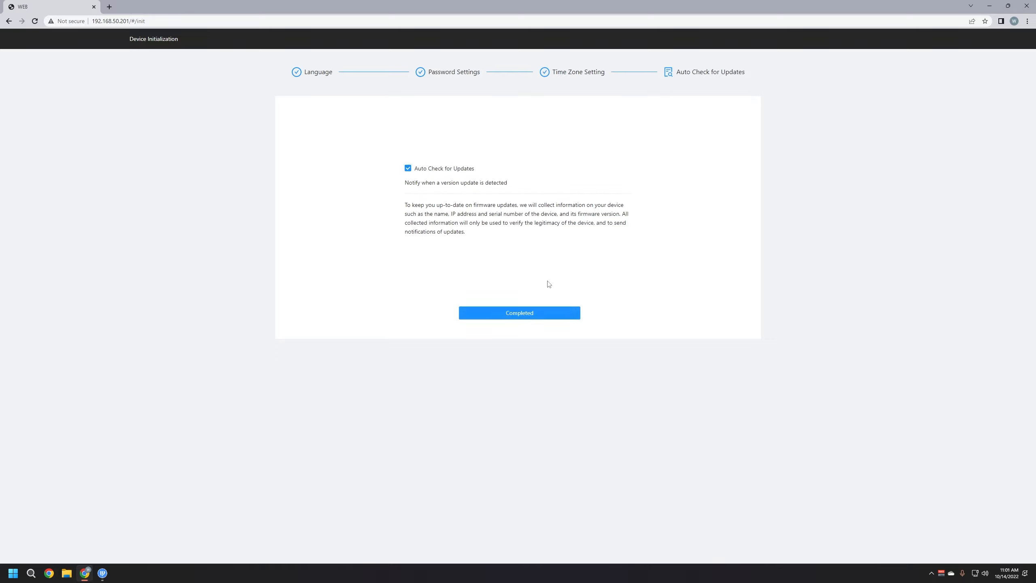
pyautogui.click(531, 314)
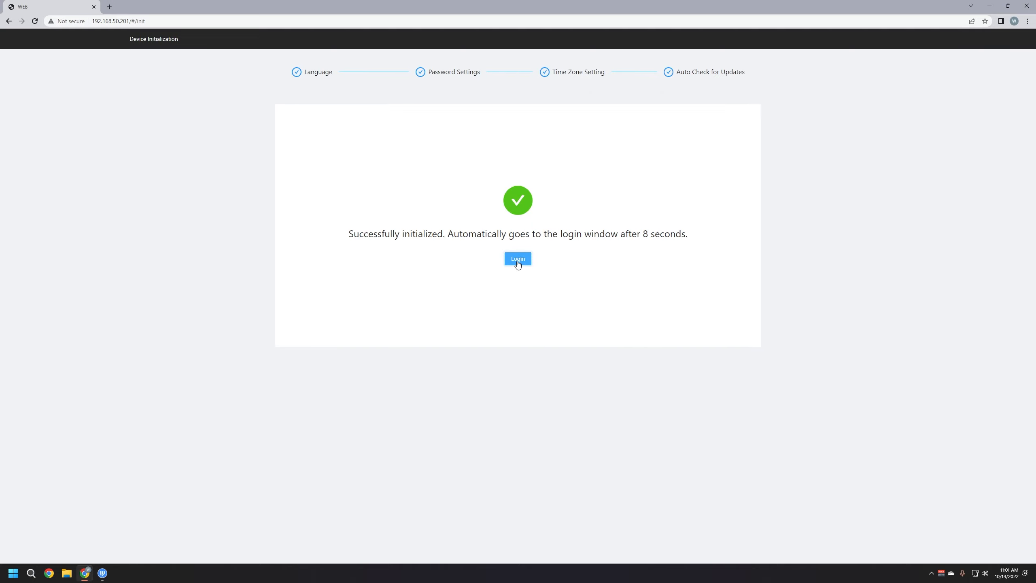
pyautogui.click(522, 260)
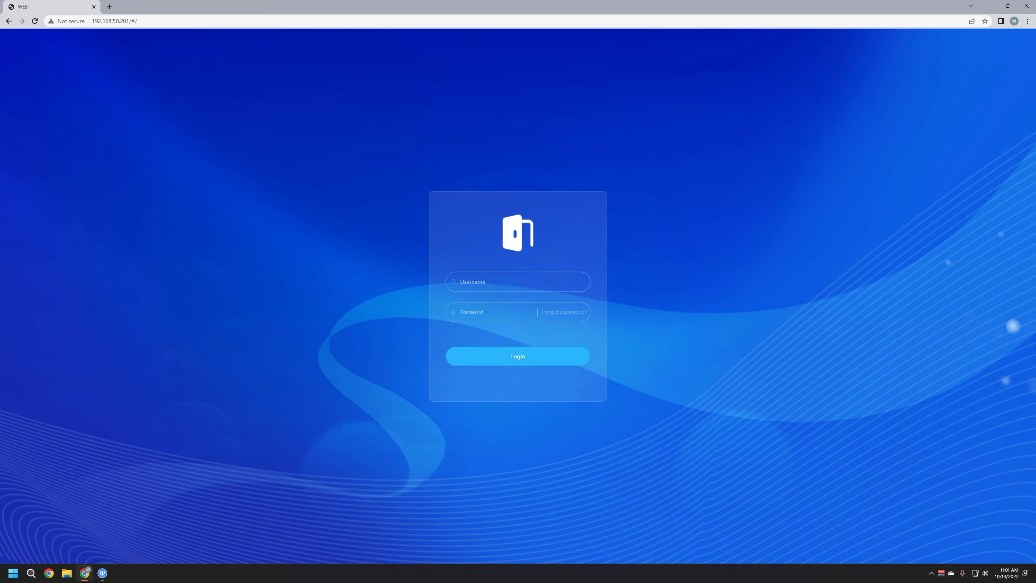
# Log in as admin, dismiss the browser prompts, and choose Main Control as the role
pyautogui.click(502, 276)
pyautogui.write('admin')
pyautogui.press('Tab')
pyautogui.write('•••••')
pyautogui.click(525, 366)
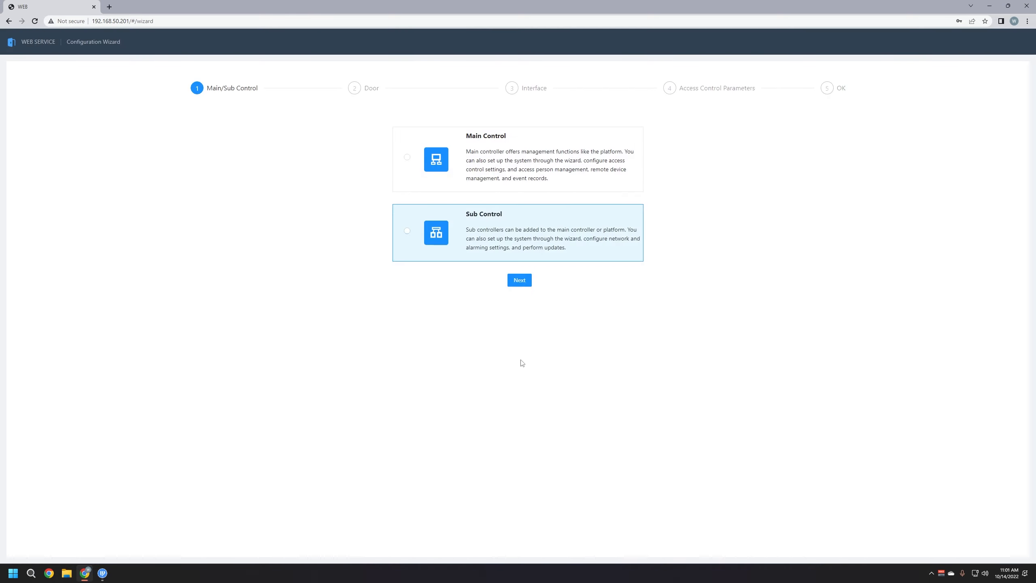
pyautogui.click(588, 129)
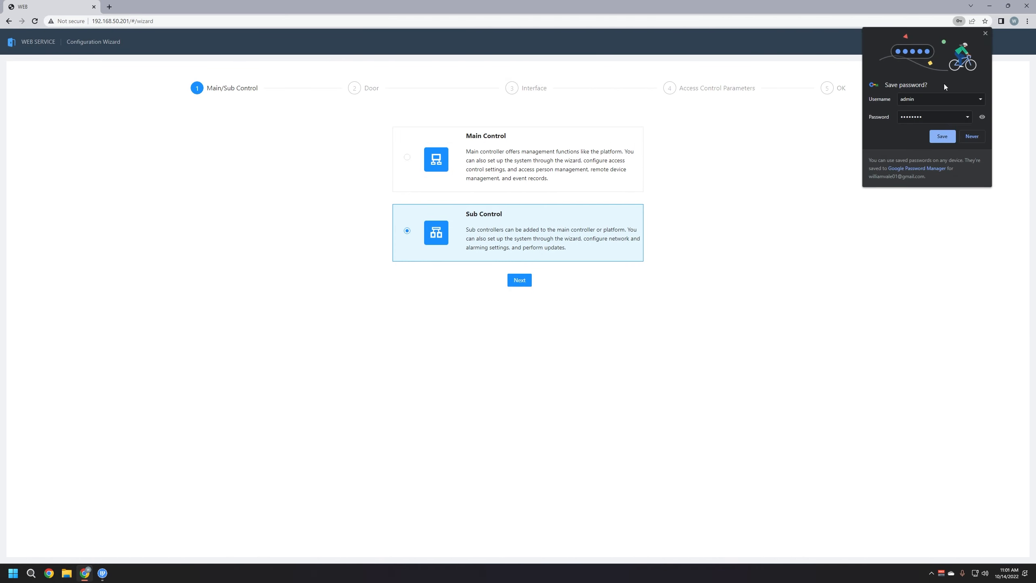
pyautogui.click(985, 34)
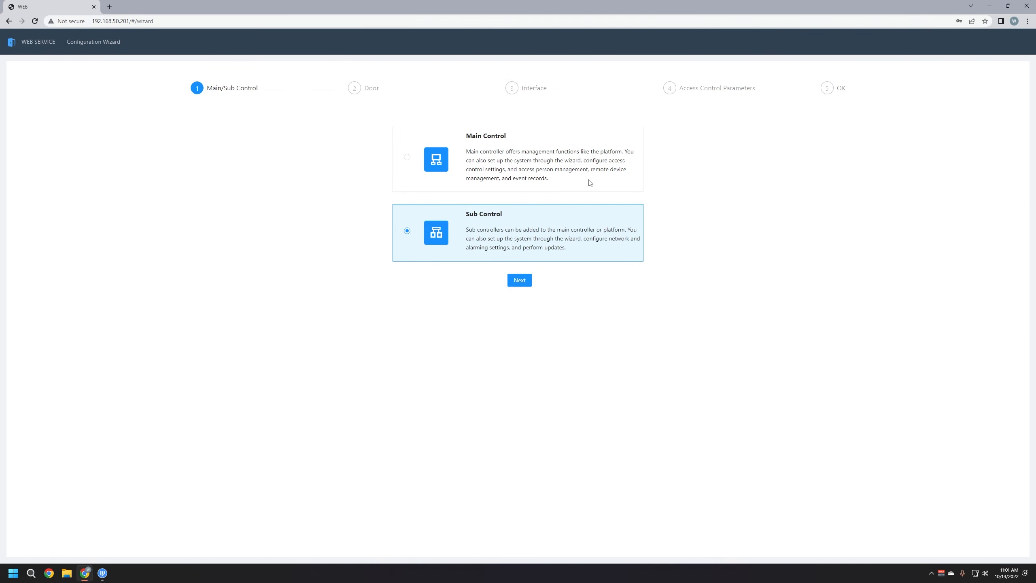
pyautogui.click(407, 157)
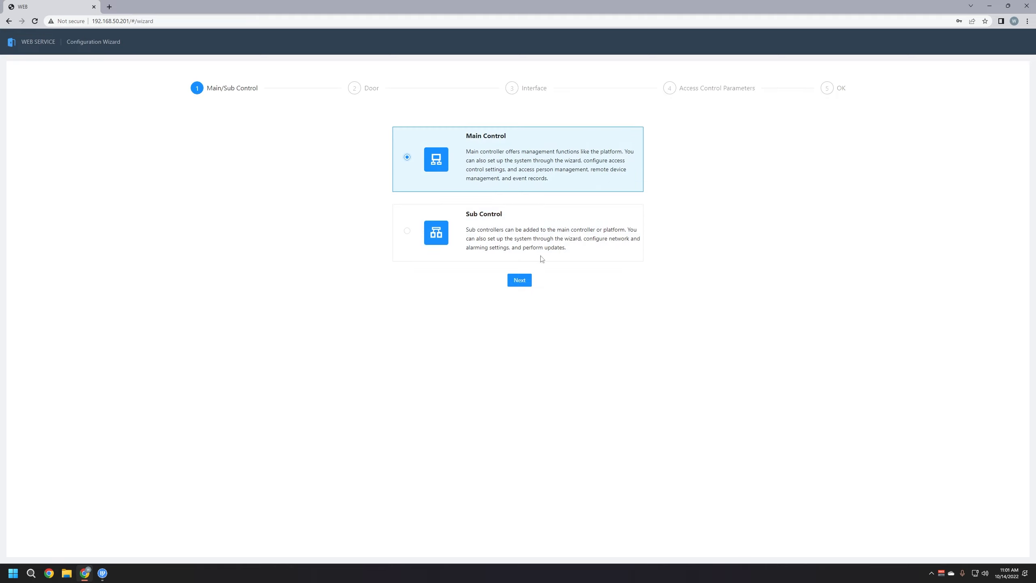
pyautogui.click(521, 283)
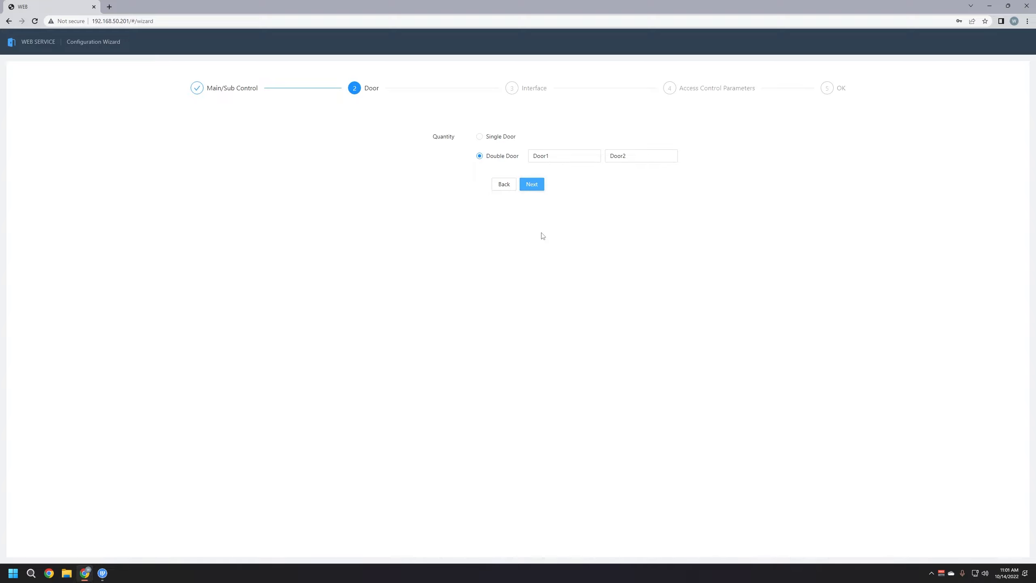
# Choose Double Door and name the doors Front Door and Side Door
pyautogui.click(488, 137)
pyautogui.click(492, 157)
pyautogui.click(493, 139)
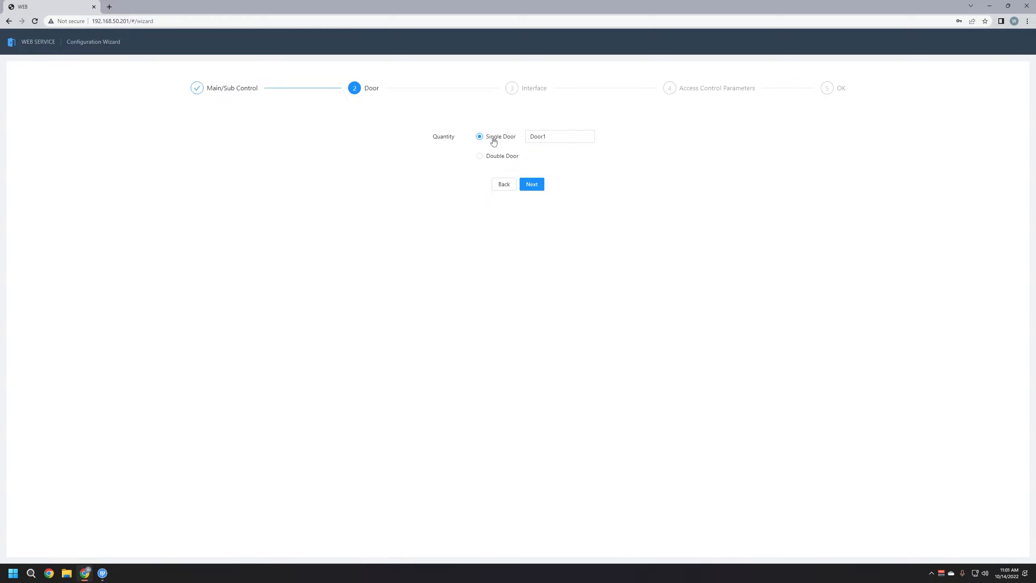
pyautogui.click(494, 158)
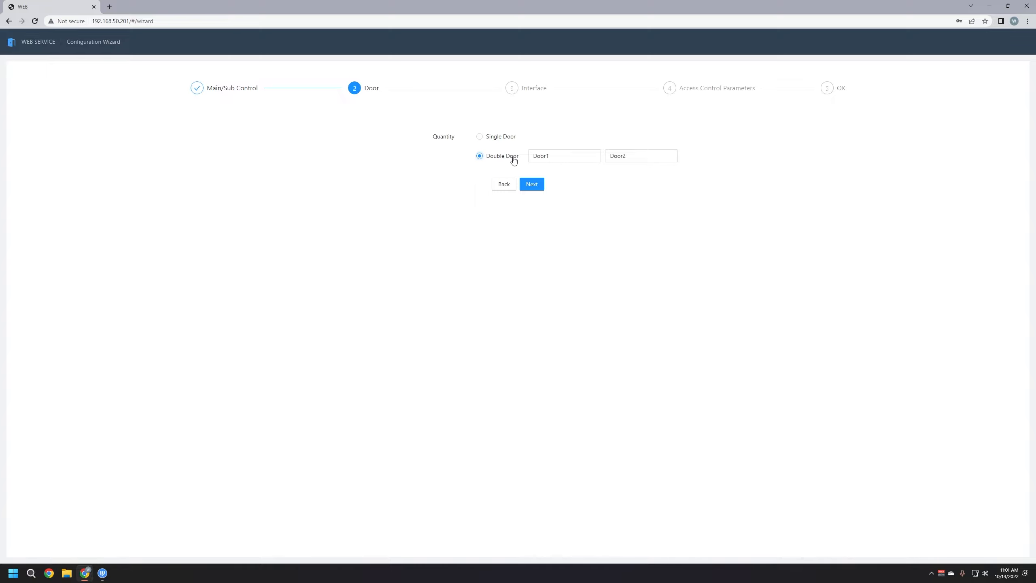
pyautogui.doubleClick(579, 157)
pyautogui.press('BackSpace')
pyautogui.write('Front Door')
pyautogui.doubleClick(630, 157)
pyautogui.write('Side Door')
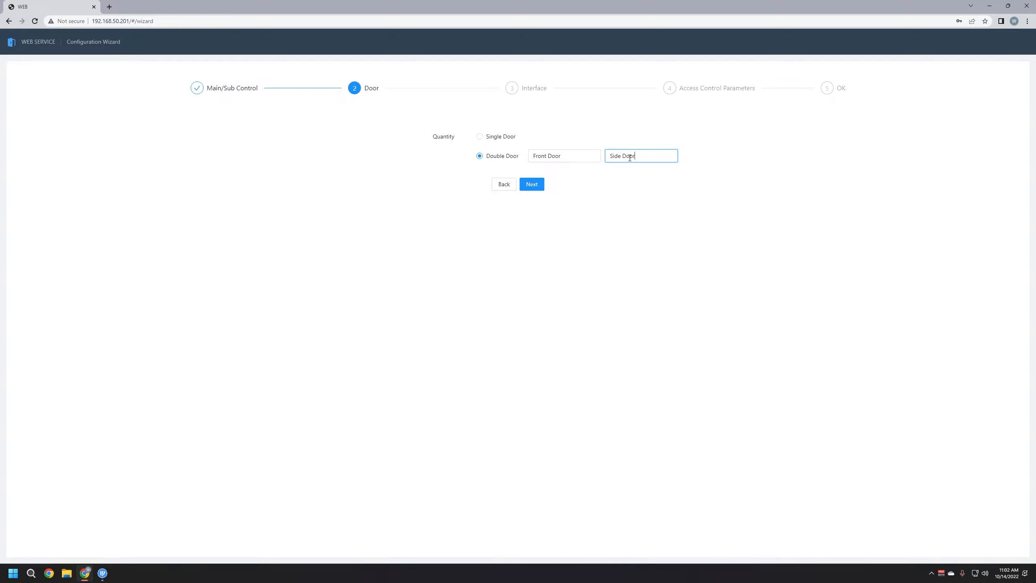
# On the Interface step, keep the Front Door lock on 12V Fail Secure after trying relay power
pyautogui.click(532, 185)
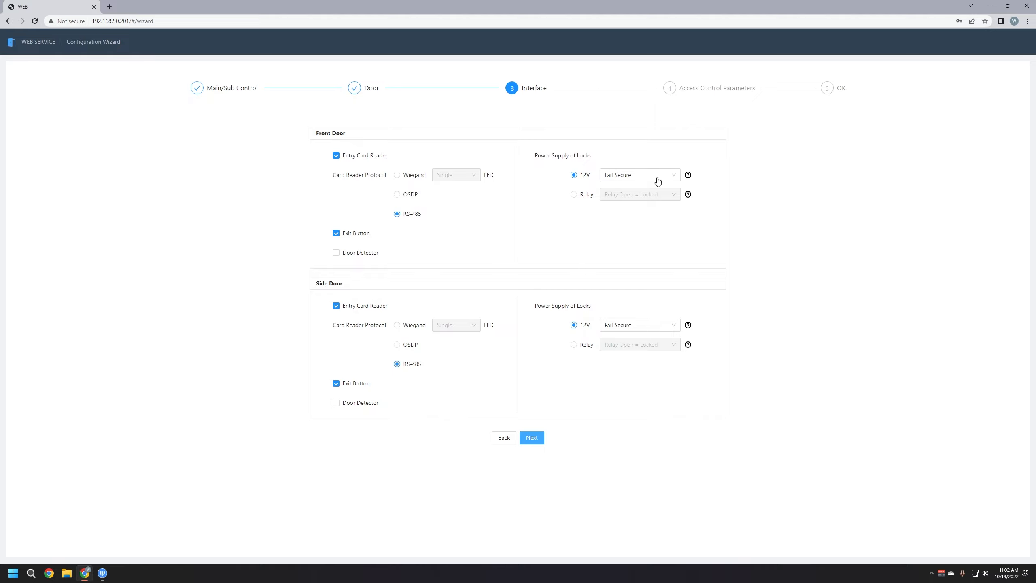
pyautogui.click(622, 179)
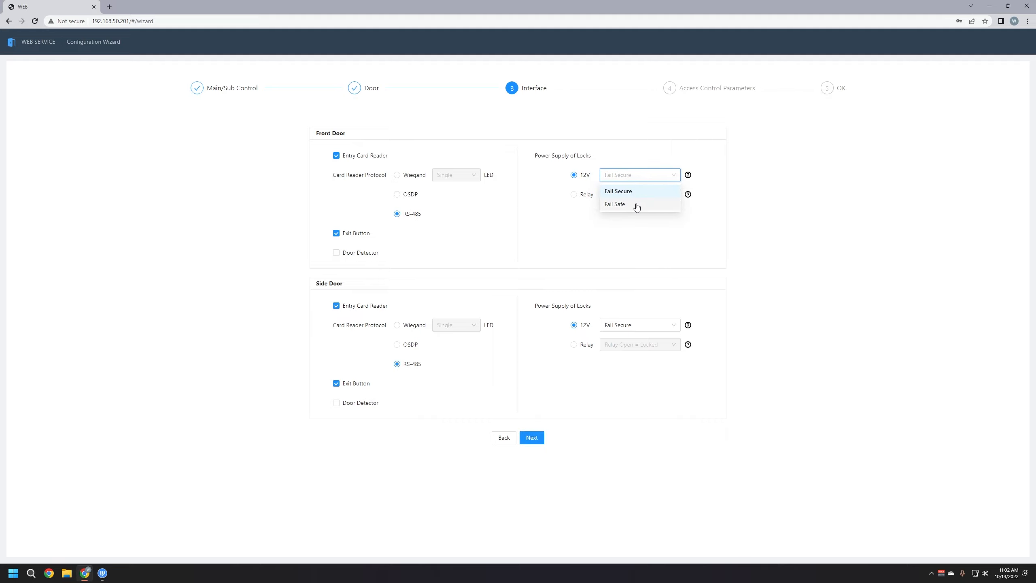
pyautogui.click(625, 224)
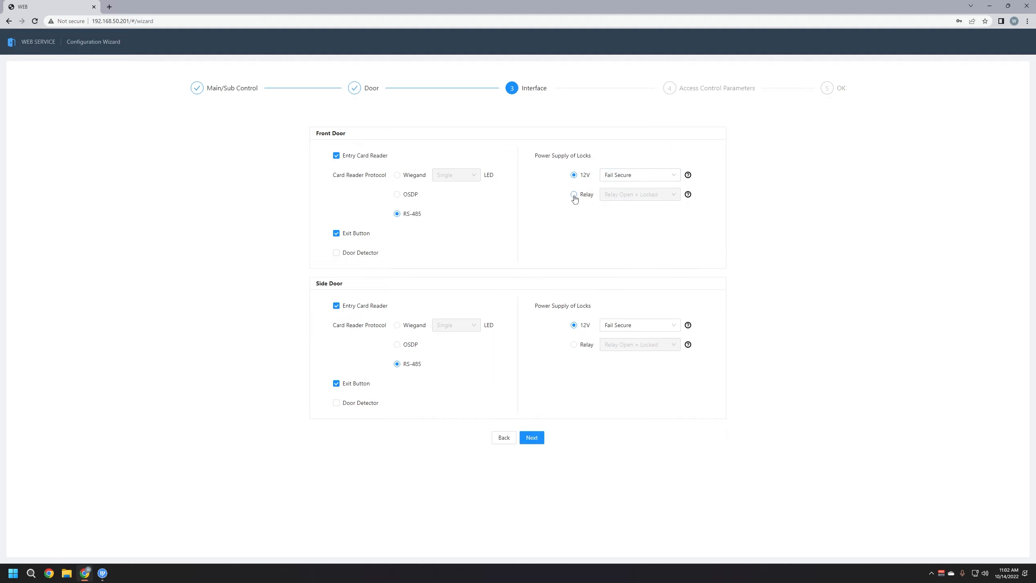
pyautogui.click(574, 195)
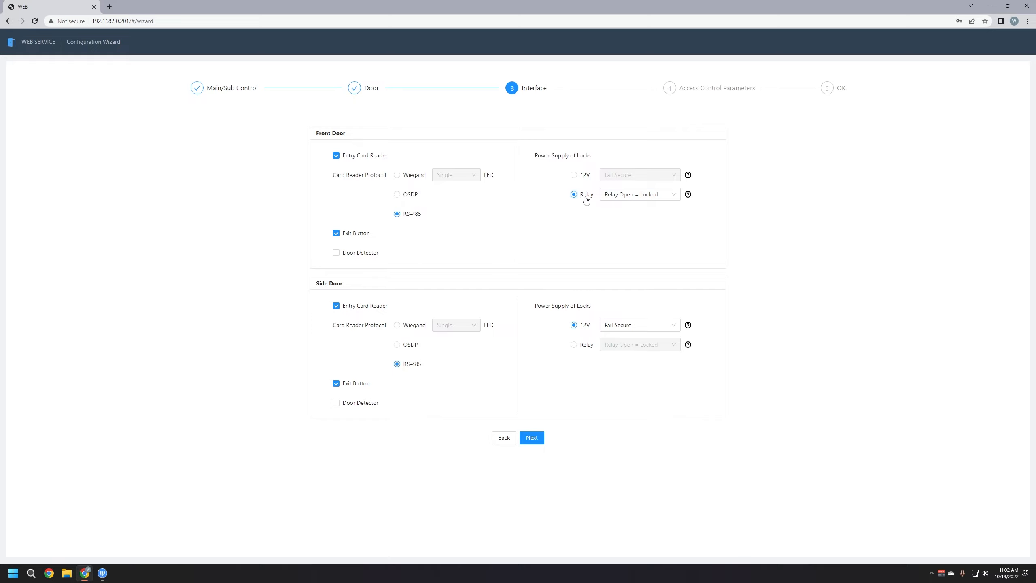
pyautogui.click(634, 196)
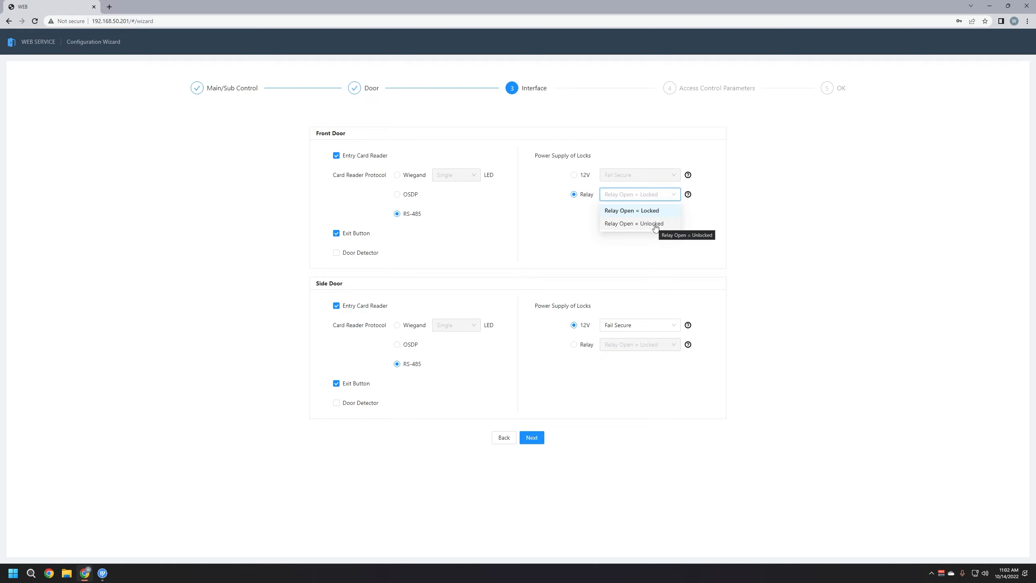
pyautogui.click(591, 216)
pyautogui.click(574, 176)
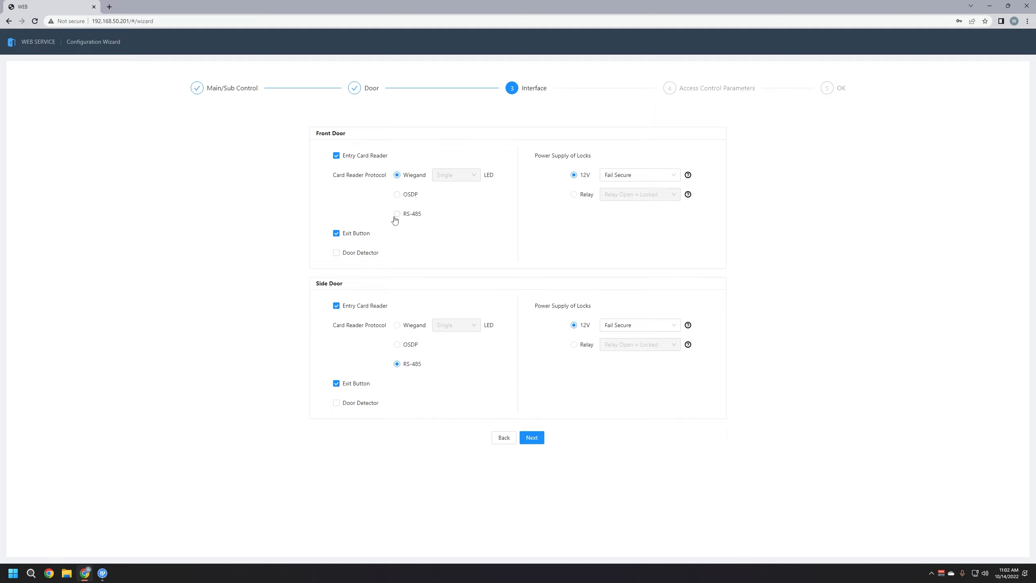
# Keep the Front Door reader protocol on RS-485 after trying Wiegand and OSDP
pyautogui.click(398, 175)
pyautogui.click(397, 214)
pyautogui.click(398, 175)
pyautogui.click(397, 213)
pyautogui.click(406, 195)
pyautogui.click(397, 214)
# Keep Front Door defaults: Or unlock mode, Unlock Timeout 60, Door Unlocked Duration 3.0
pyautogui.click(532, 437)
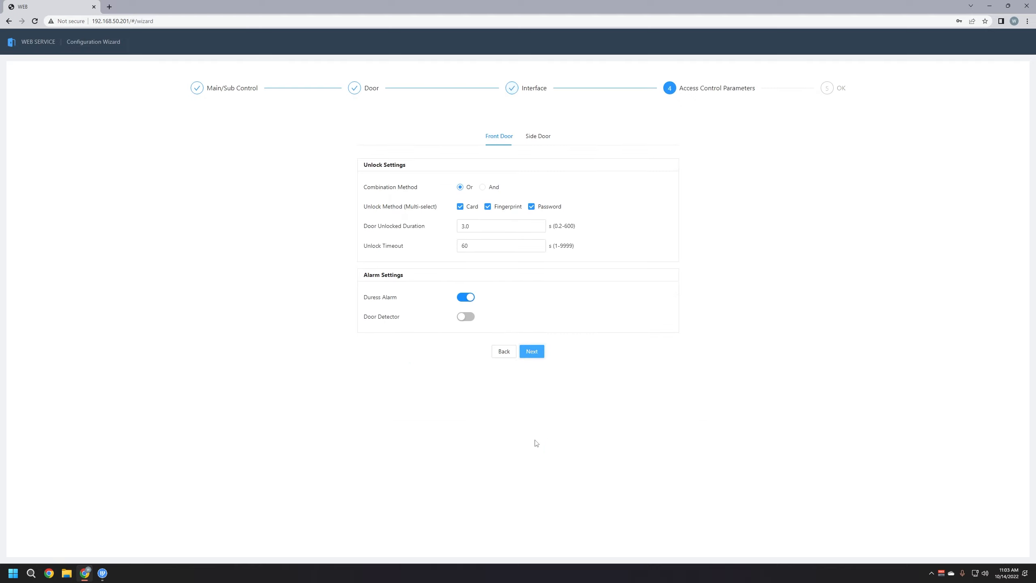
pyautogui.click(483, 188)
pyautogui.click(487, 208)
pyautogui.click(488, 206)
pyautogui.click(461, 188)
pyautogui.moveTo(481, 244); pyautogui.dragTo(451, 249)
pyautogui.click(451, 249)
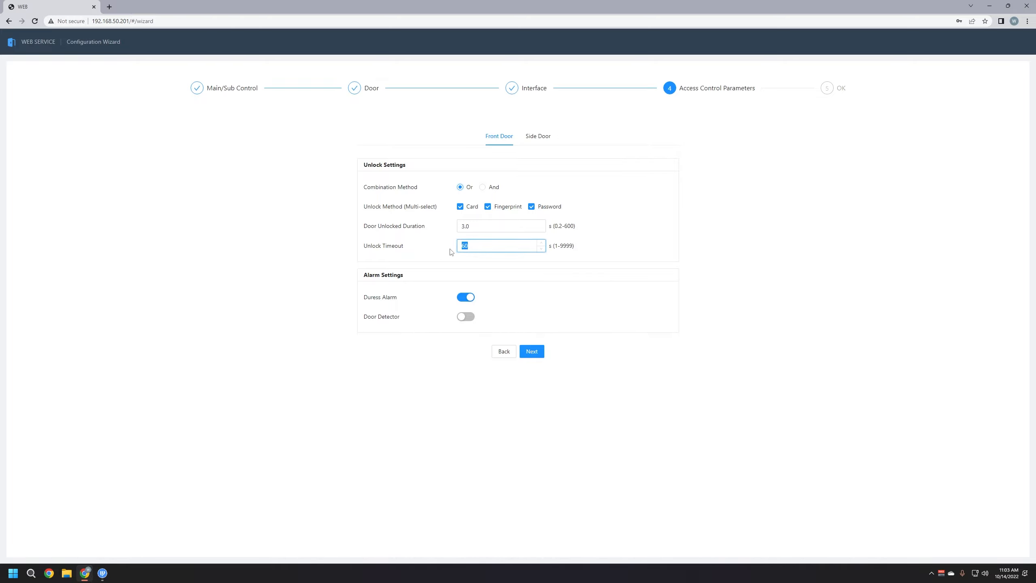
pyautogui.click(478, 246)
pyautogui.doubleClick(473, 227)
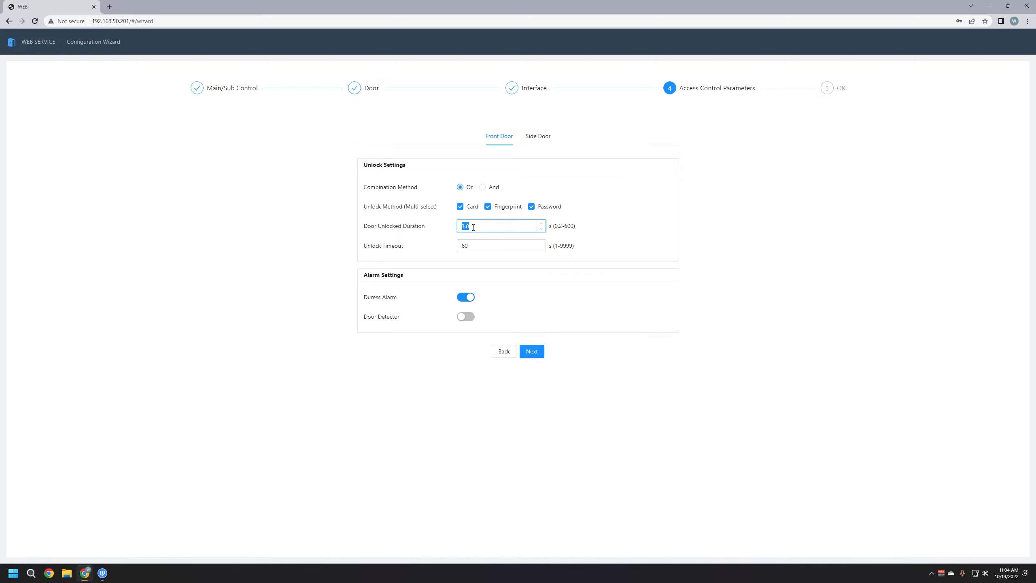
pyautogui.click(589, 257)
# Compare Side Door parameters with Front Door and reach the wizard's success page
pyautogui.click(532, 141)
pyautogui.click(499, 139)
pyautogui.click(538, 140)
pyautogui.click(505, 140)
pyautogui.click(539, 140)
pyautogui.click(507, 141)
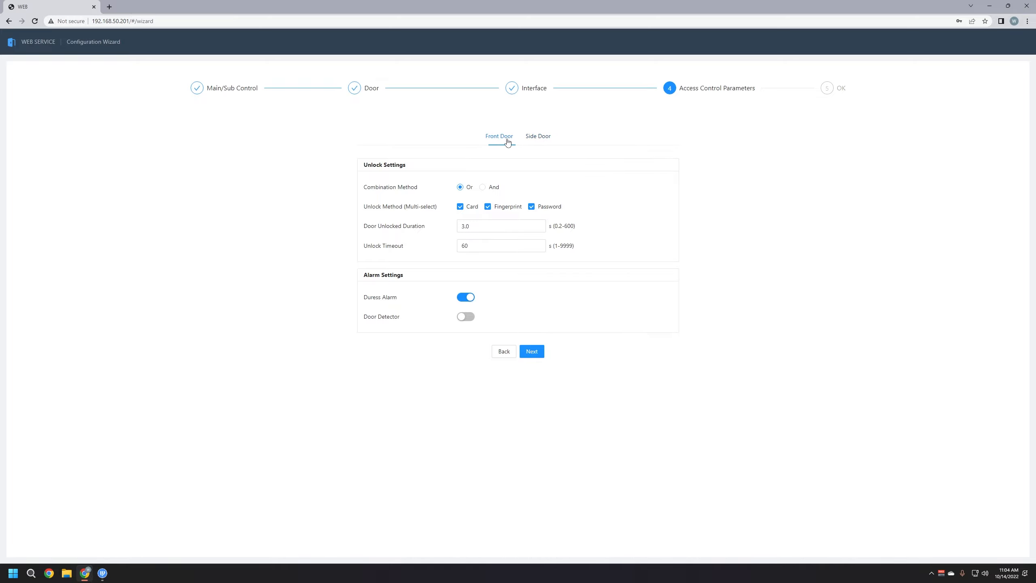
pyautogui.click(531, 352)
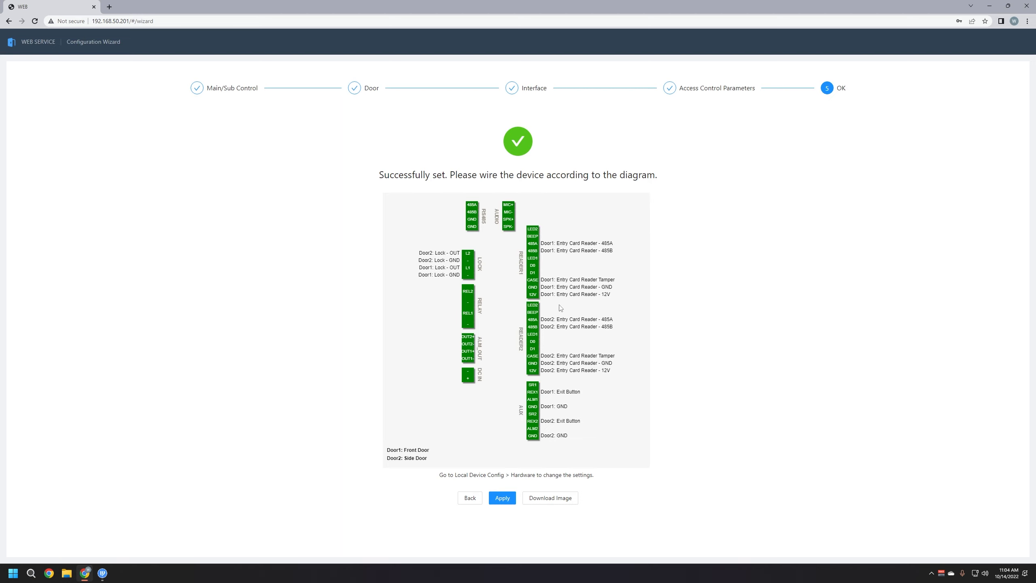
# Apply the wizard configuration and wait for the dashboard to load
pyautogui.click(504, 500)
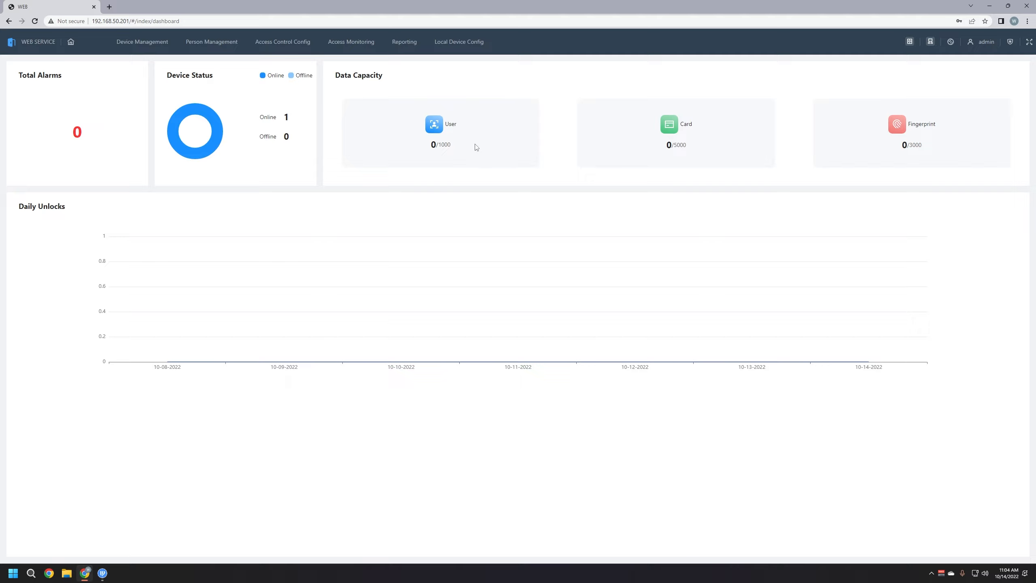
# Check the 0/1000 user capacity on the dashboard, then open Person Management
pyautogui.moveTo(453, 147)
pyautogui.mouseDown()
pyautogui.moveTo(424, 151)
pyautogui.moveTo(453, 149)
pyautogui.mouseUp()
pyautogui.tripleClick(441, 146)
pyautogui.click(443, 145)
pyautogui.click(466, 151)
pyautogui.click(212, 44)
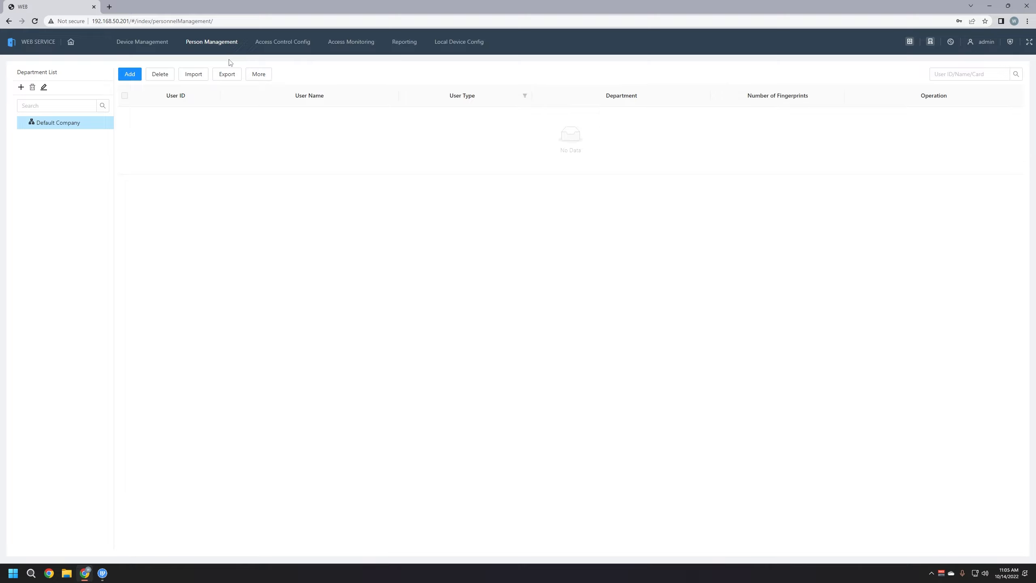
# Rename the Default Company department to Dahua
pyautogui.doubleClick(76, 125)
pyautogui.click(76, 126)
pyautogui.click(44, 88)
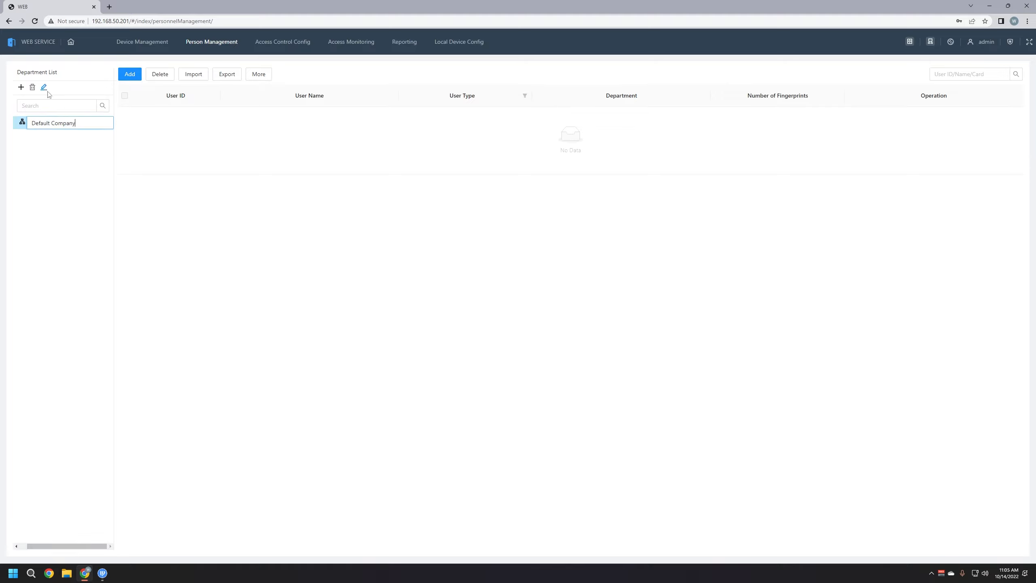
pyautogui.tripleClick(76, 126)
pyautogui.write('Dahua')
pyautogui.click(81, 142)
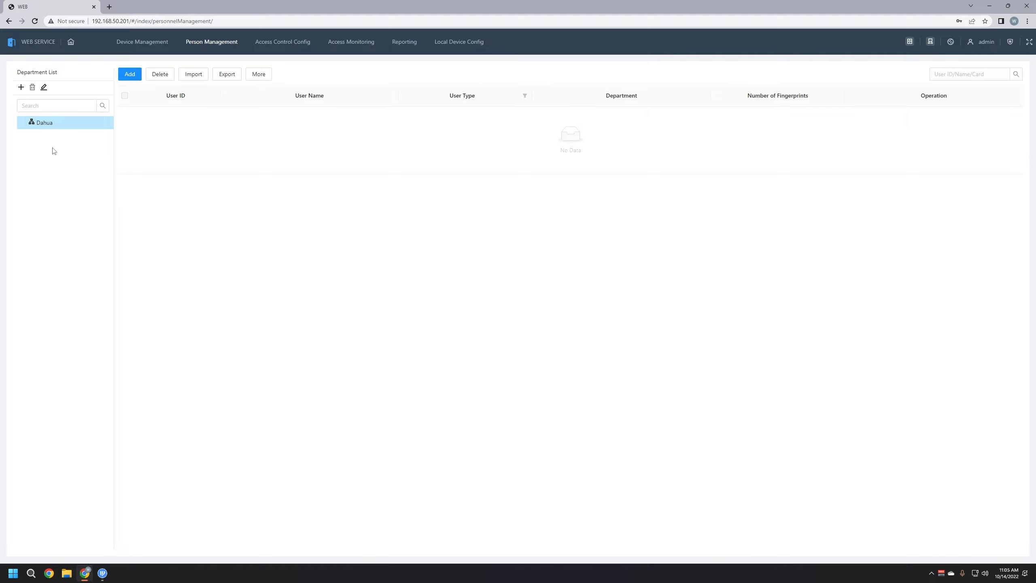
# Add Managers and Staff departments under Dahua
pyautogui.click(21, 88)
pyautogui.click(542, 126)
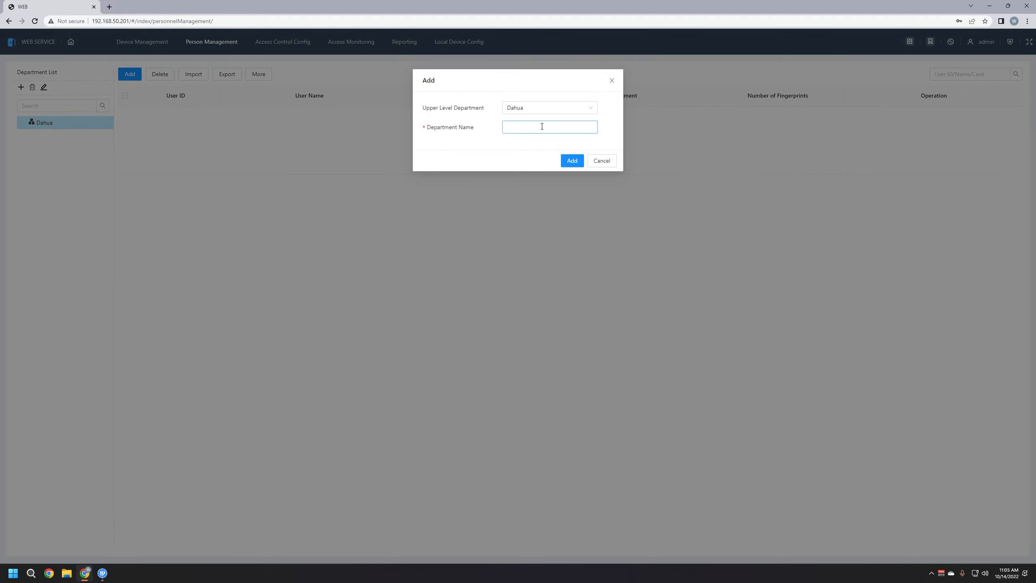
pyautogui.write('Managers')
pyautogui.click(572, 161)
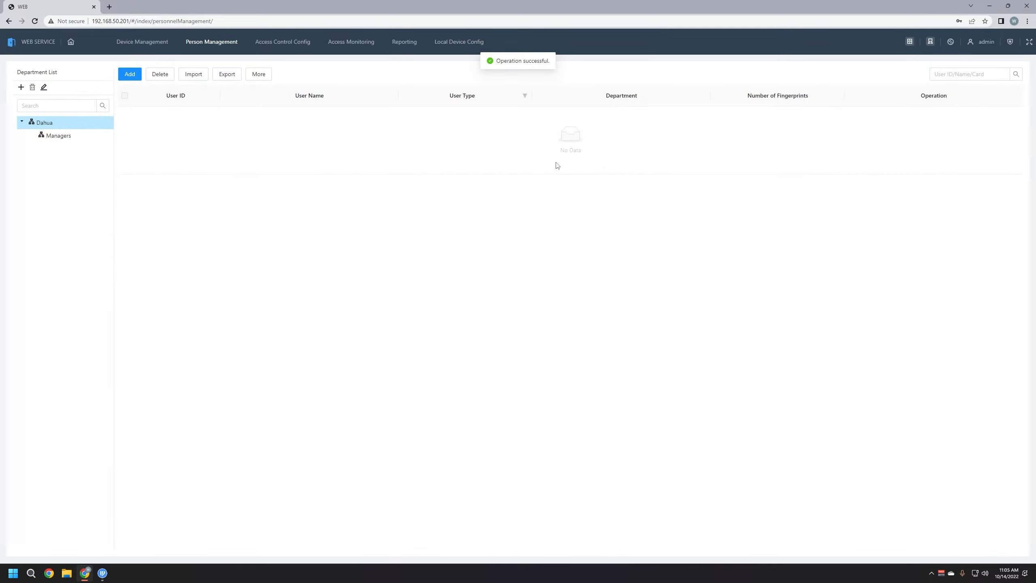
pyautogui.click(21, 88)
pyautogui.click(523, 126)
pyautogui.write('Staff')
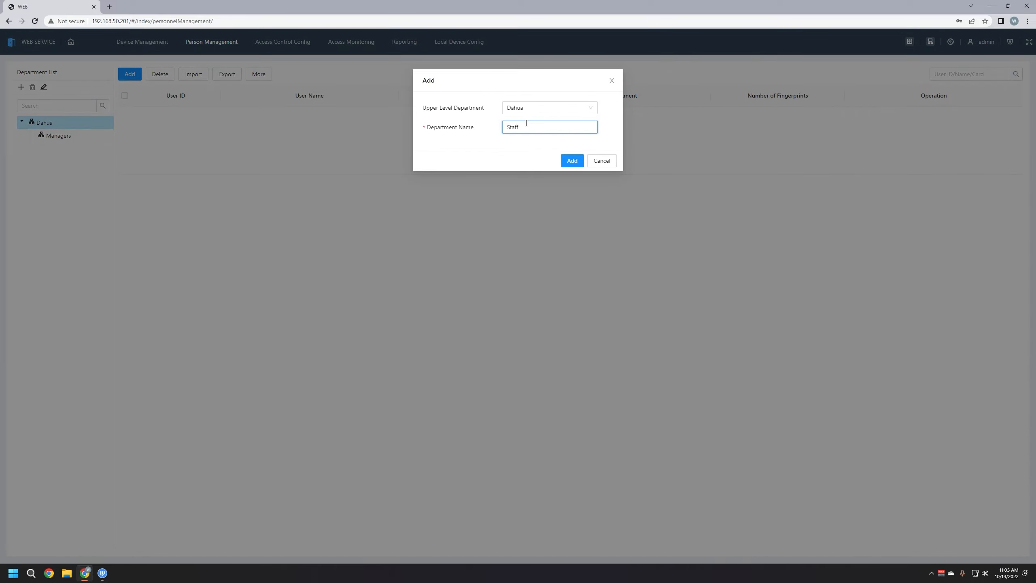
pyautogui.click(571, 162)
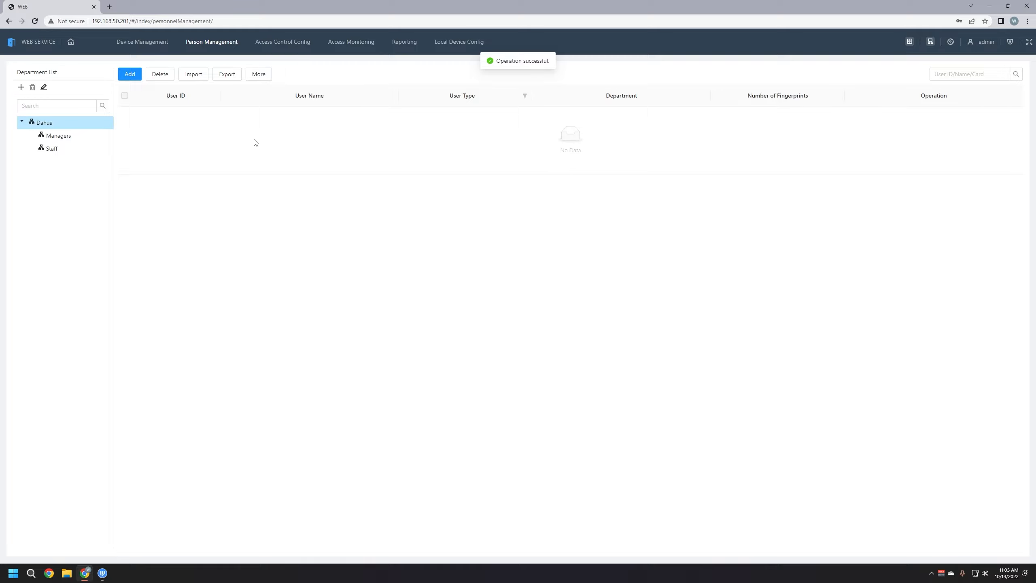
# Open the Managers department and start adding a new user to it
pyautogui.click(62, 138)
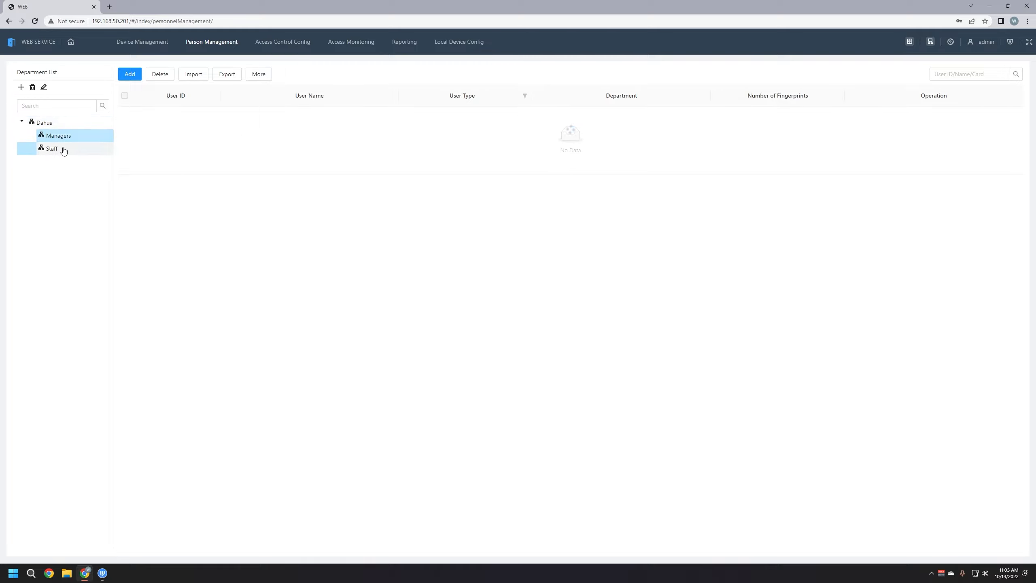
pyautogui.click(62, 149)
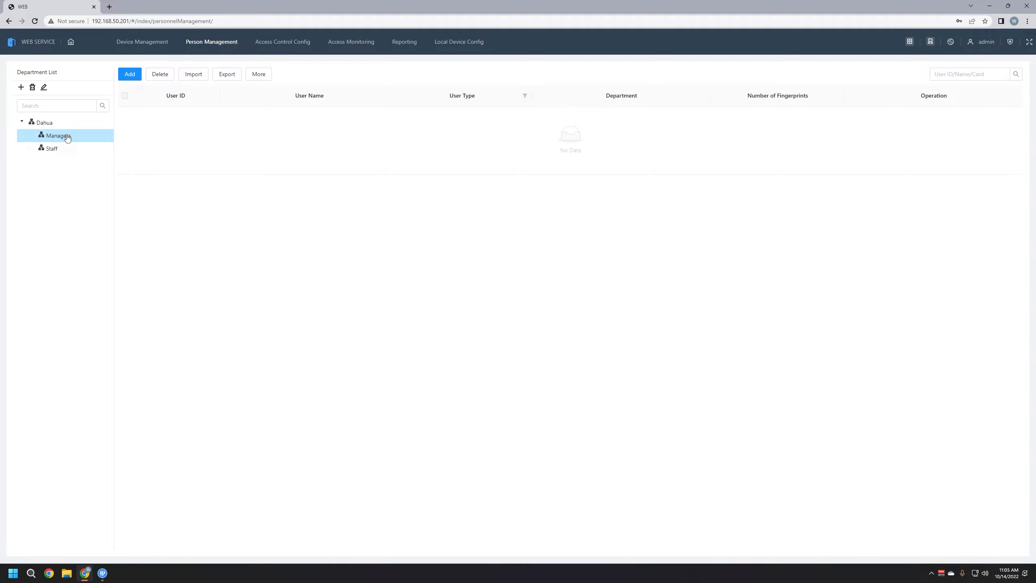
pyautogui.click(130, 75)
# Give the new Managers user ID 1 and enter the user's name
pyautogui.click(482, 130)
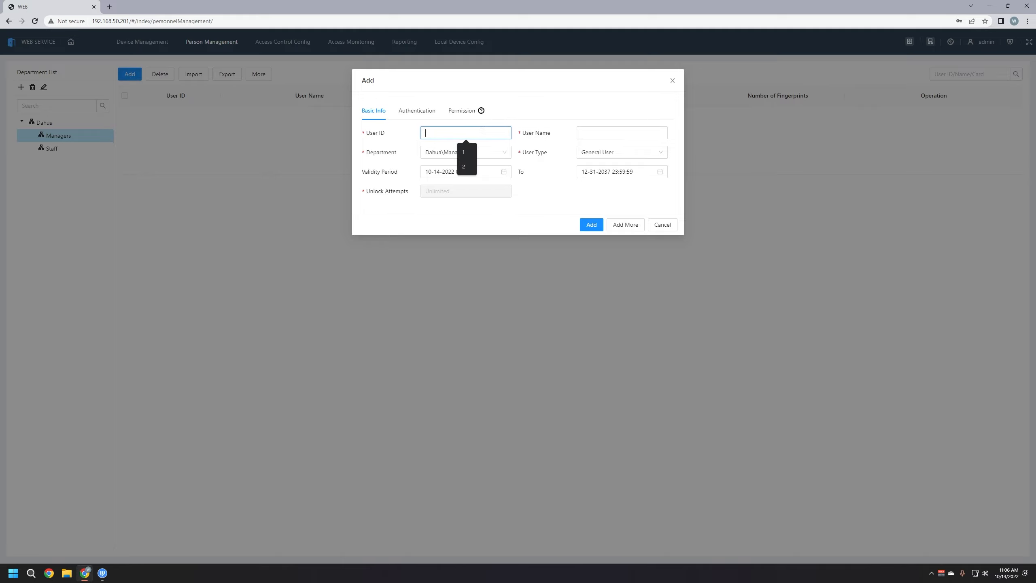
pyautogui.write('1')
pyautogui.click(602, 135)
pyautogui.write('William')
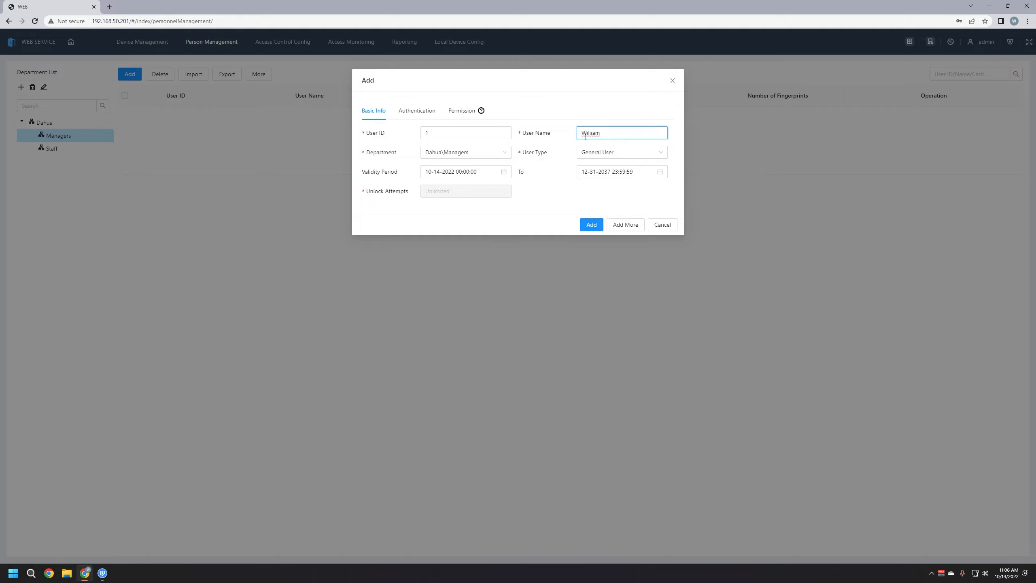
pyautogui.click(548, 104)
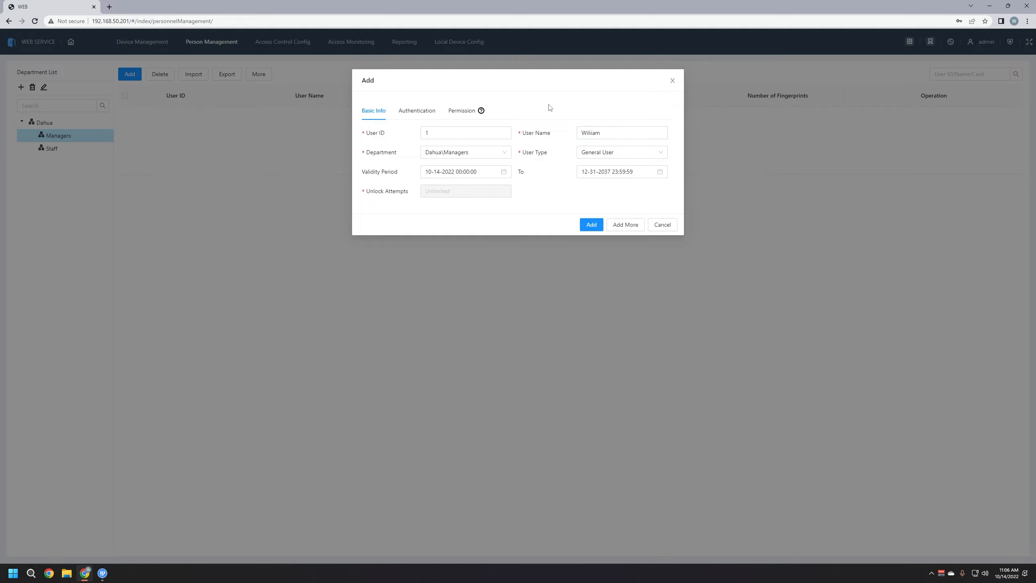
# Add an access password for the user, entered and confirmed
pyautogui.click(419, 113)
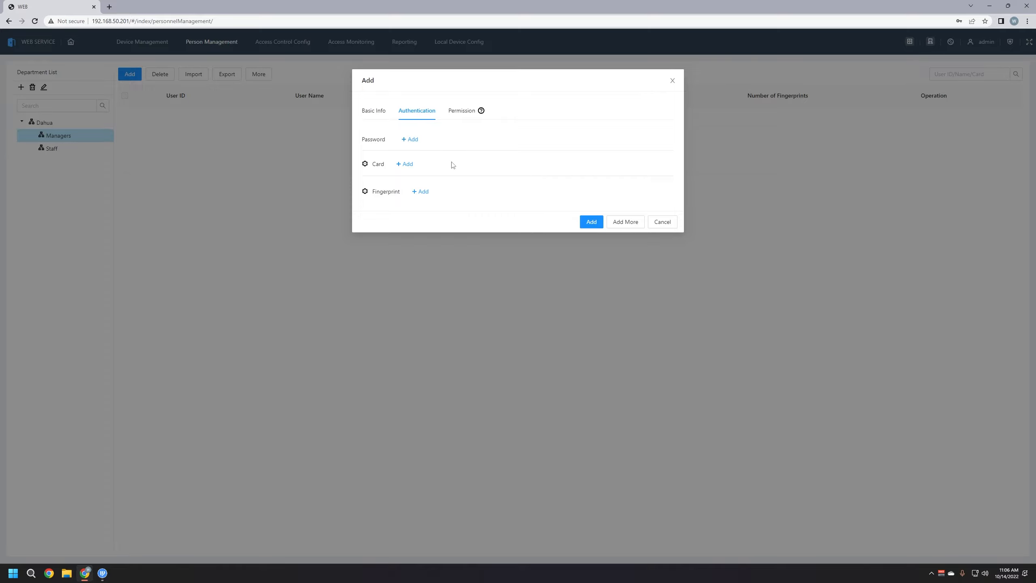
pyautogui.click(410, 139)
pyautogui.click(535, 108)
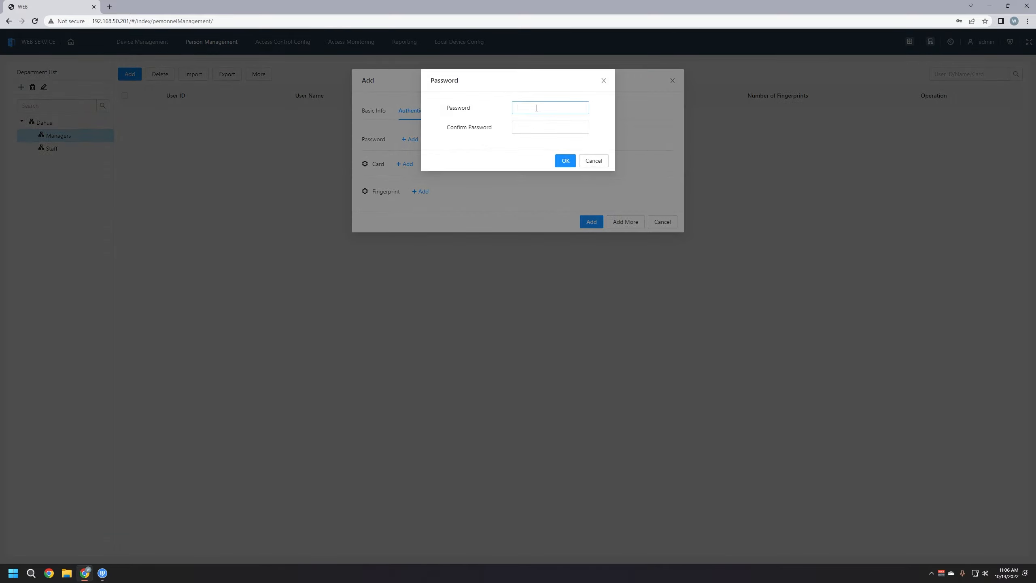
pyautogui.write('123456')
pyautogui.click(535, 130)
pyautogui.write('123456')
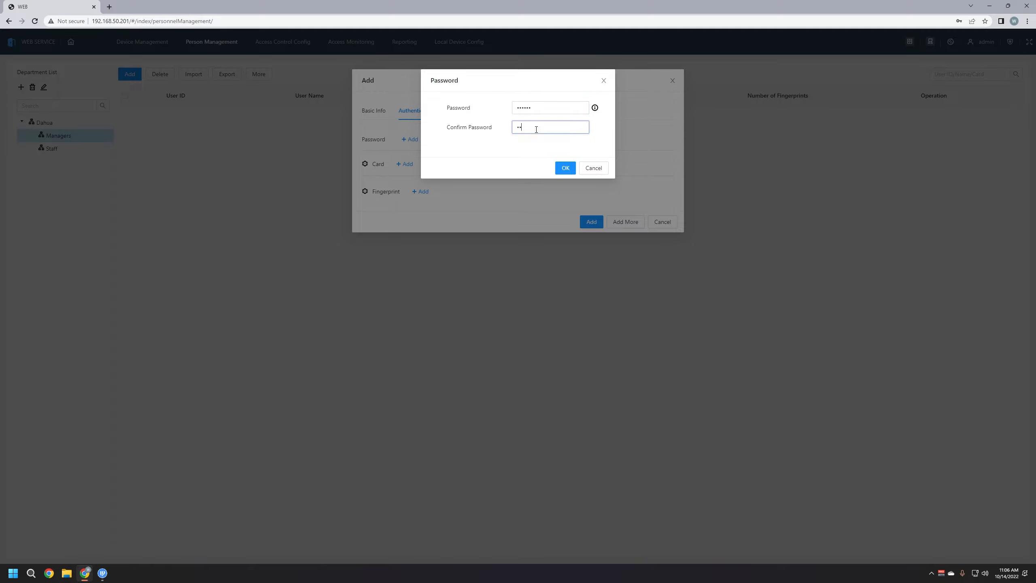
pyautogui.click(564, 161)
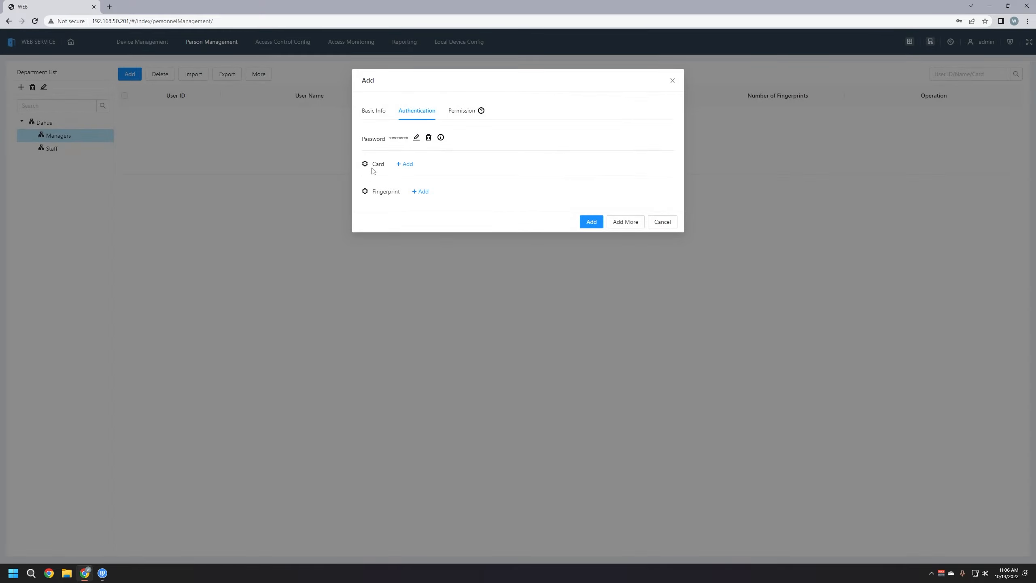
# Set the card reader to the controller's Reader 1 and register the read card to the user
pyautogui.click(365, 164)
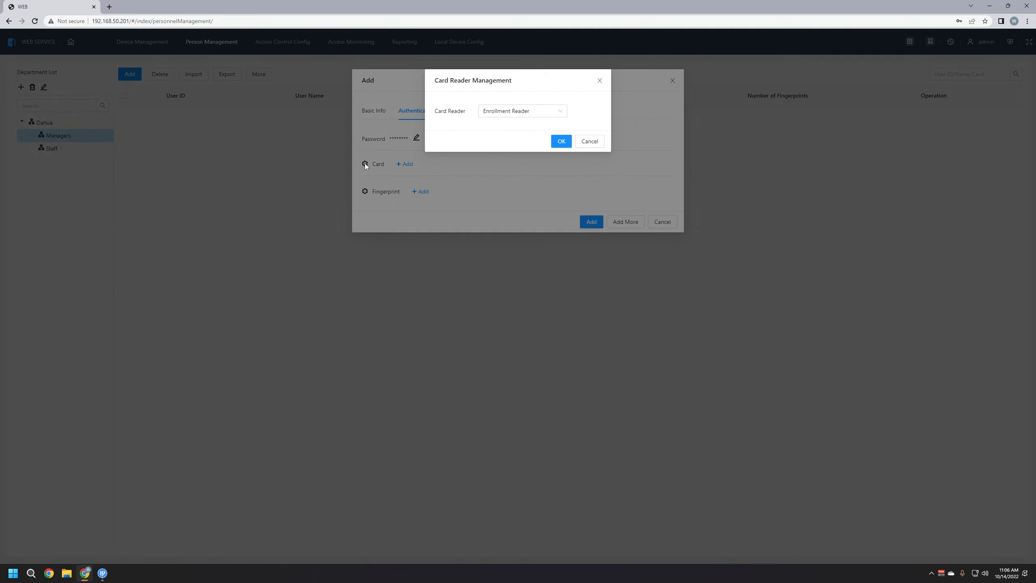
pyautogui.click(555, 111)
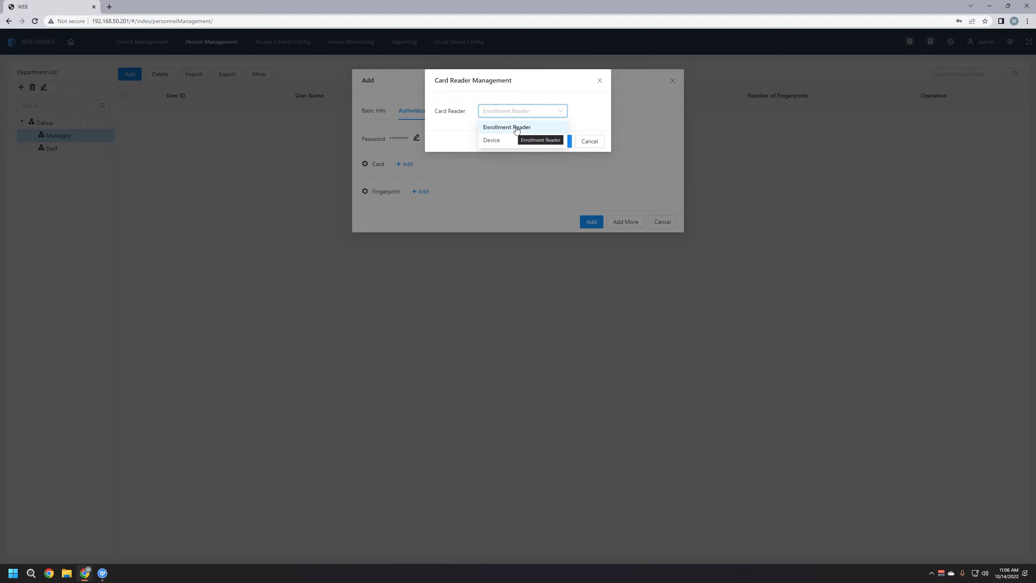
pyautogui.click(511, 128)
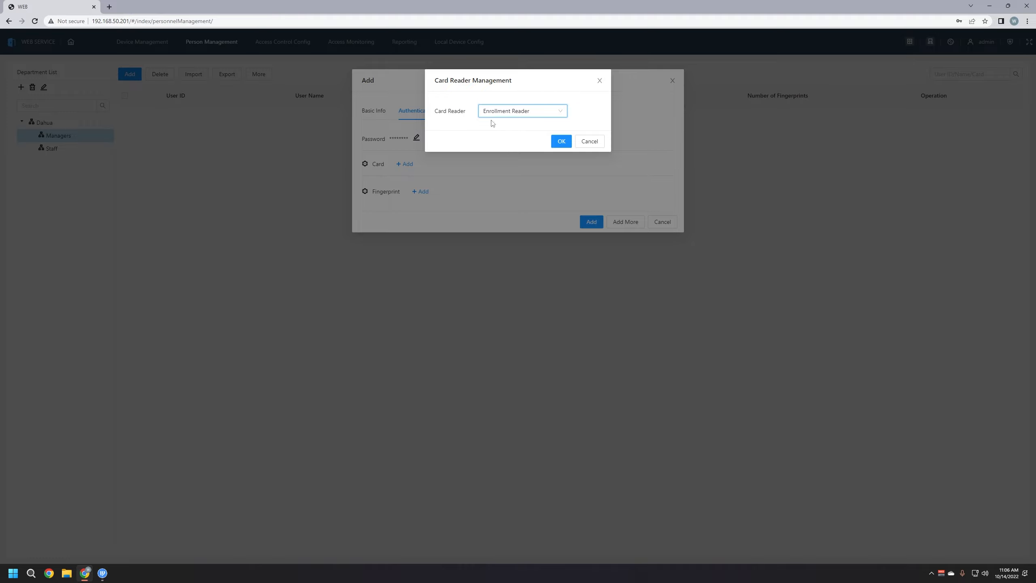
pyautogui.click(557, 115)
pyautogui.click(494, 142)
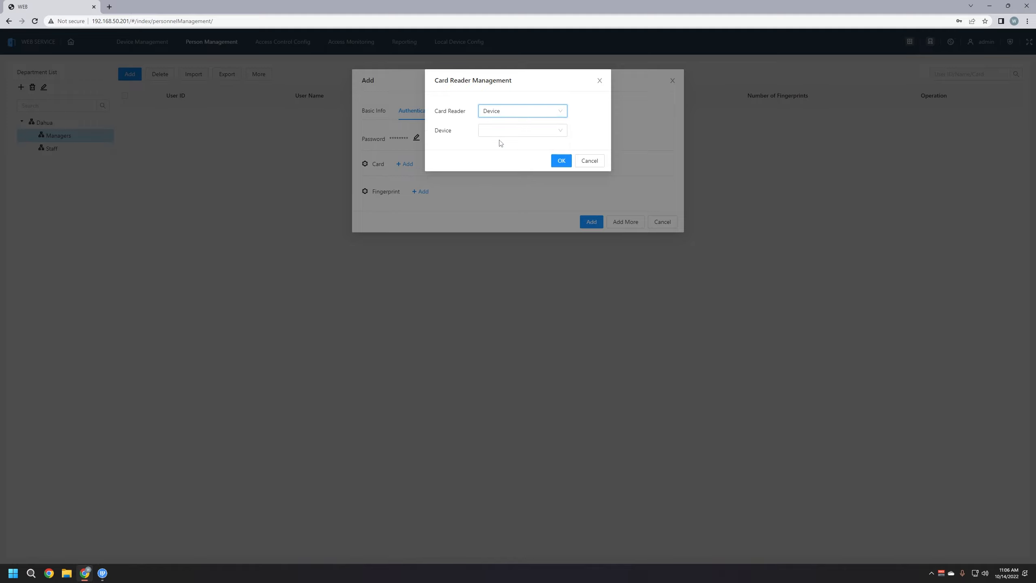
pyautogui.click(500, 131)
pyautogui.click(485, 147)
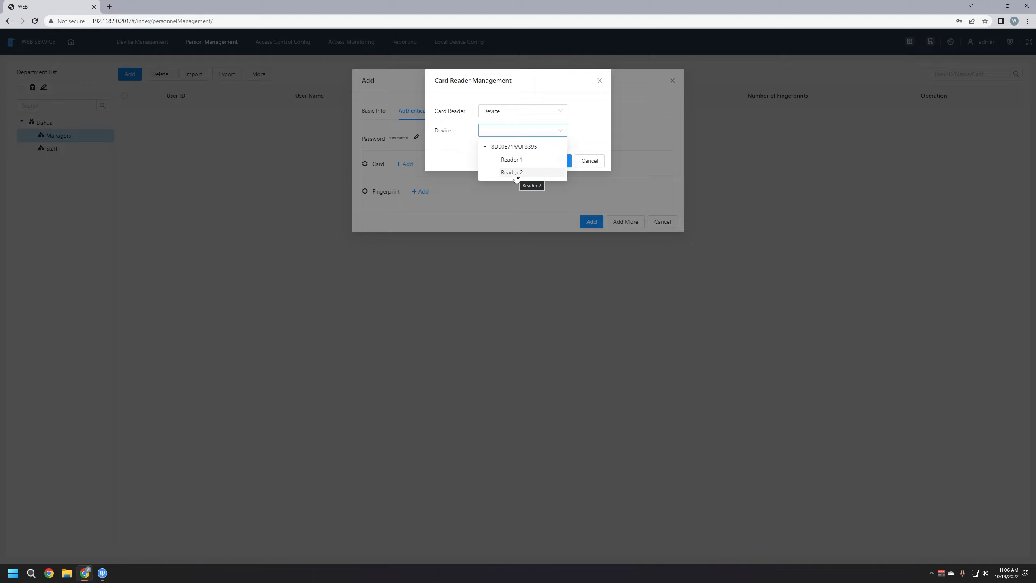
pyautogui.click(515, 161)
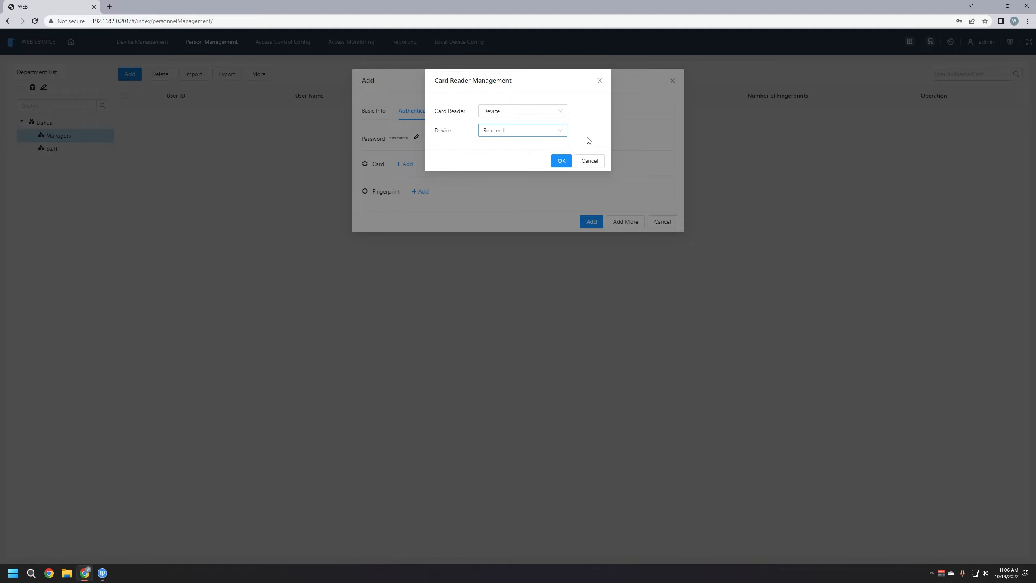
pyautogui.click(562, 160)
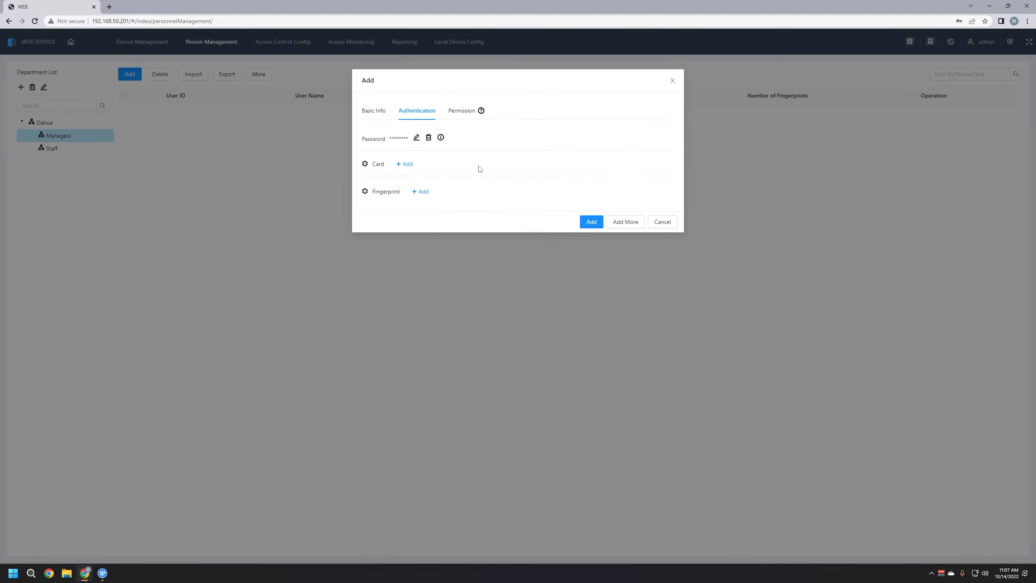
pyautogui.click(406, 165)
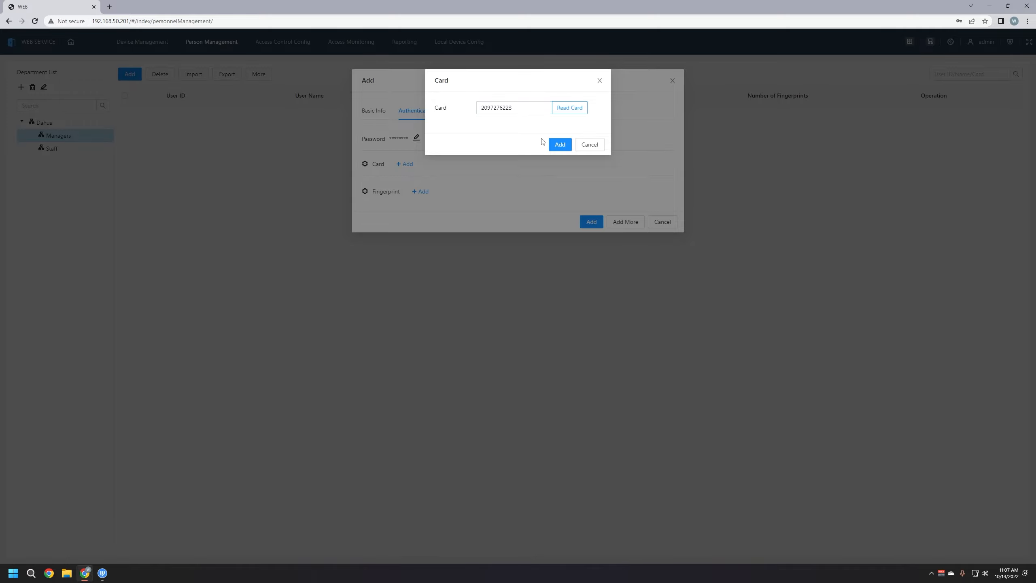
pyautogui.click(562, 146)
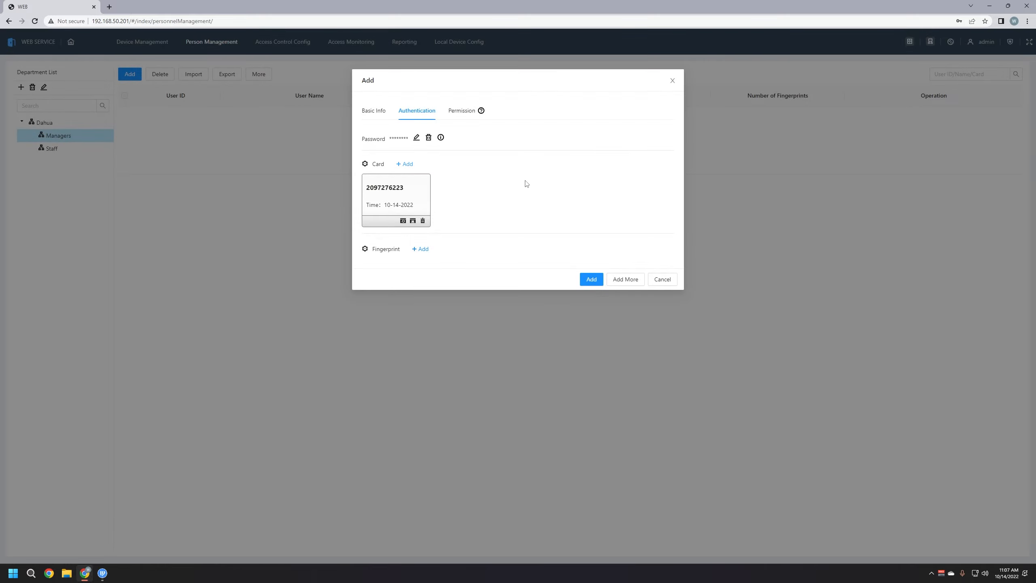
# Set the fingerprint scanner to the controller's Reader 1 and enroll Fingerprint 1
pyautogui.click(365, 249)
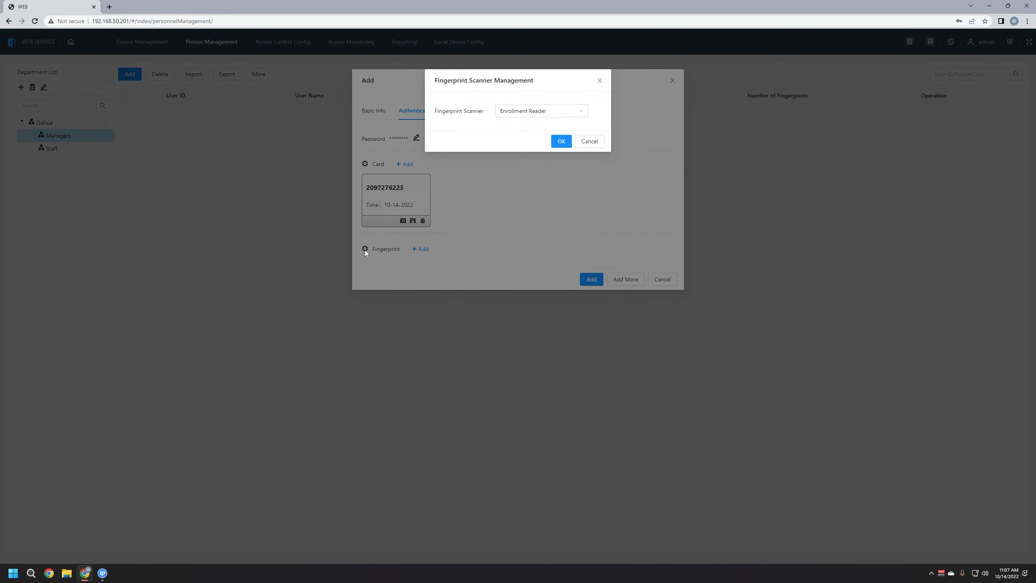
pyautogui.click(544, 114)
pyautogui.click(511, 141)
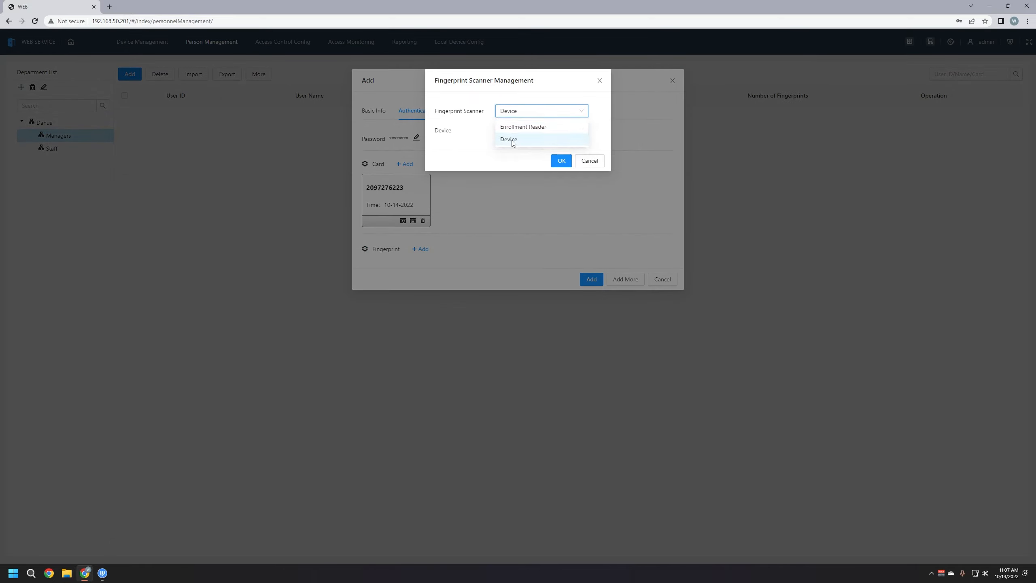
pyautogui.click(572, 131)
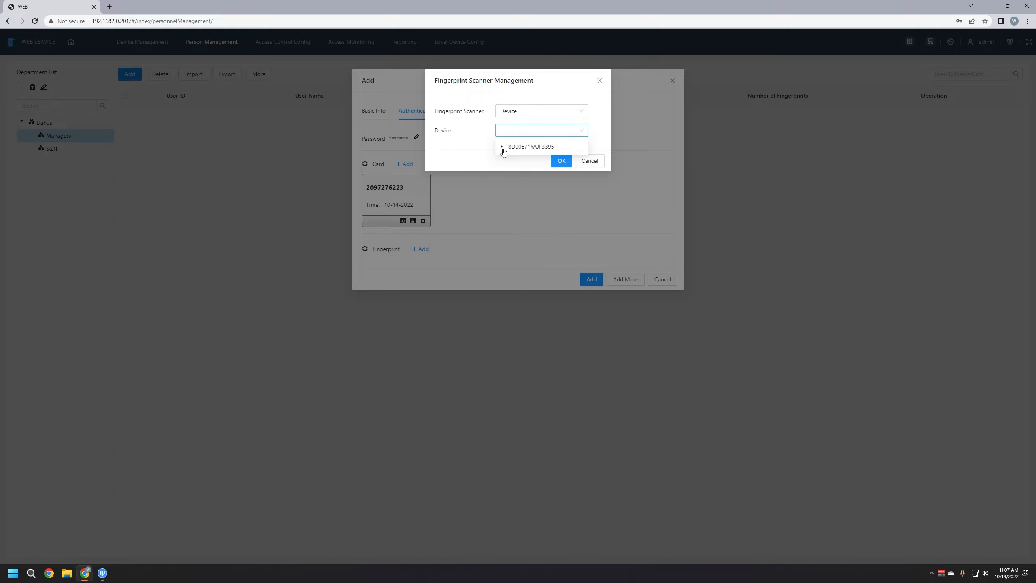
pyautogui.click(502, 148)
pyautogui.click(528, 160)
pyautogui.click(560, 162)
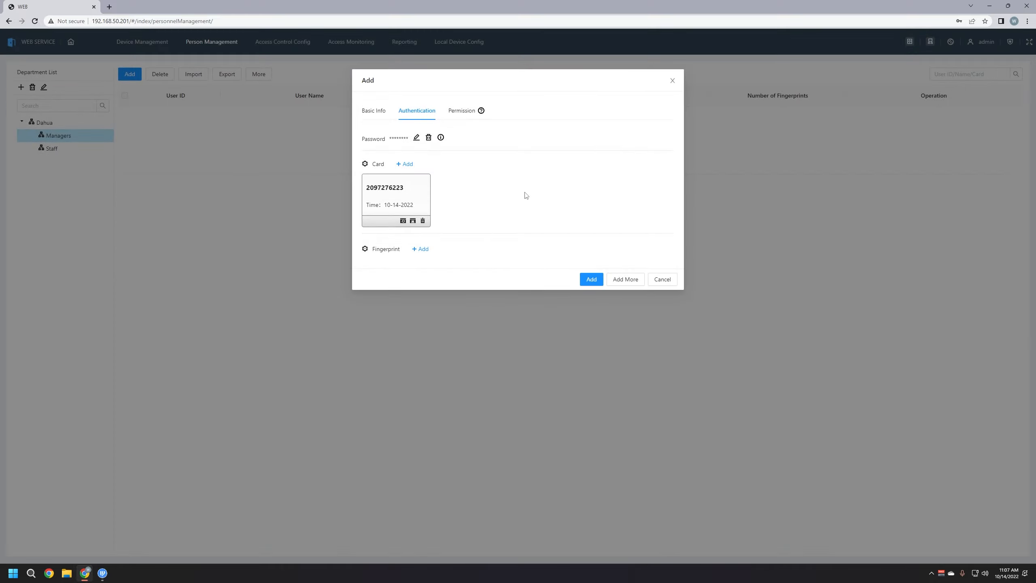
pyautogui.click(422, 250)
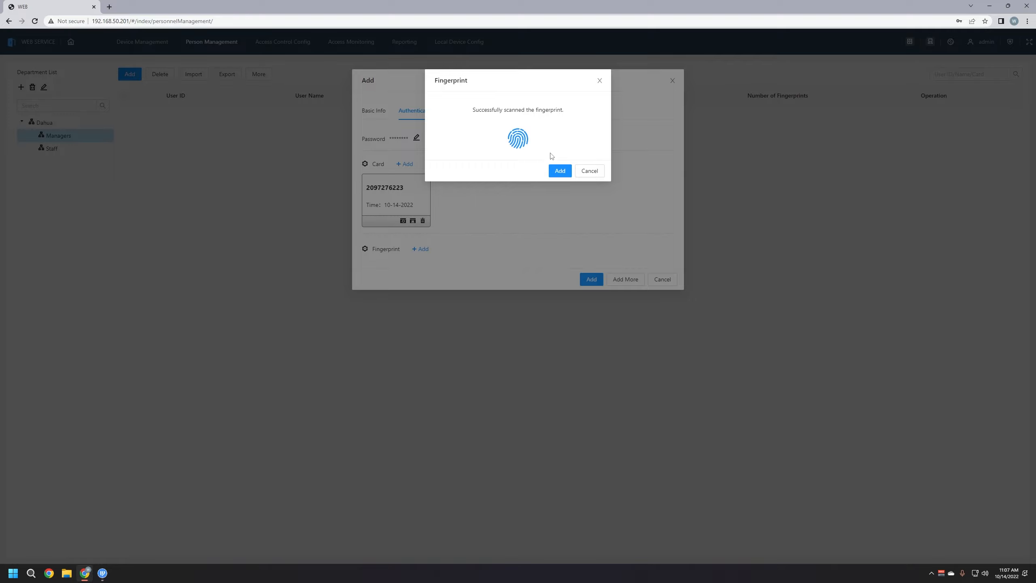
pyautogui.click(560, 171)
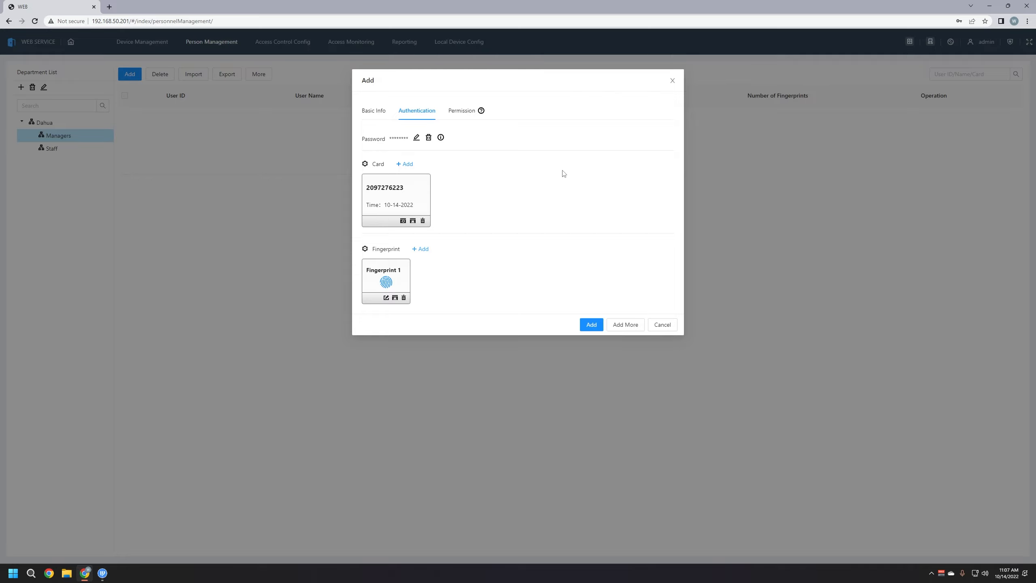
pyautogui.click(463, 116)
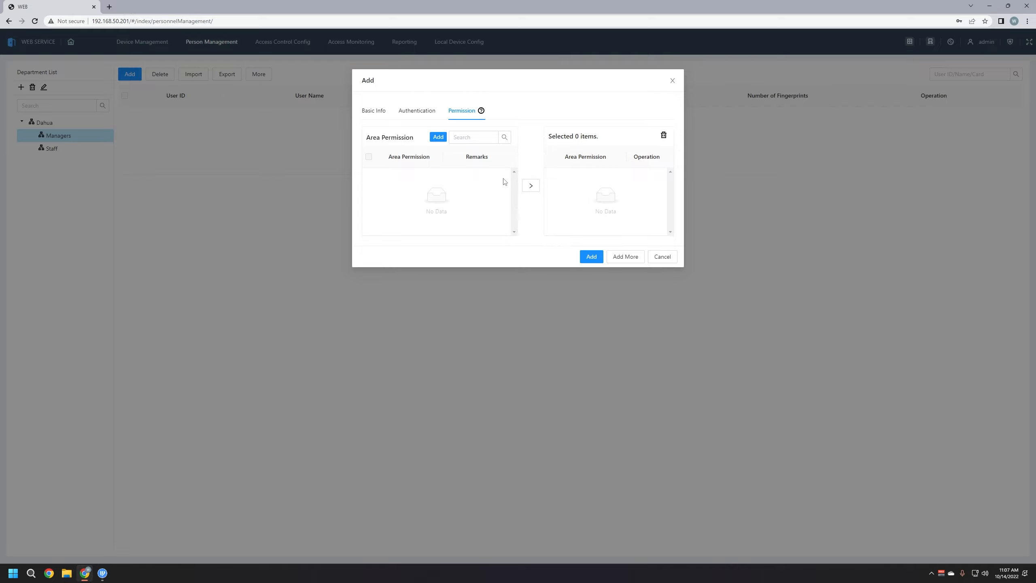
# Save user 1 into Managers and display the empty Staff department
pyautogui.click(416, 116)
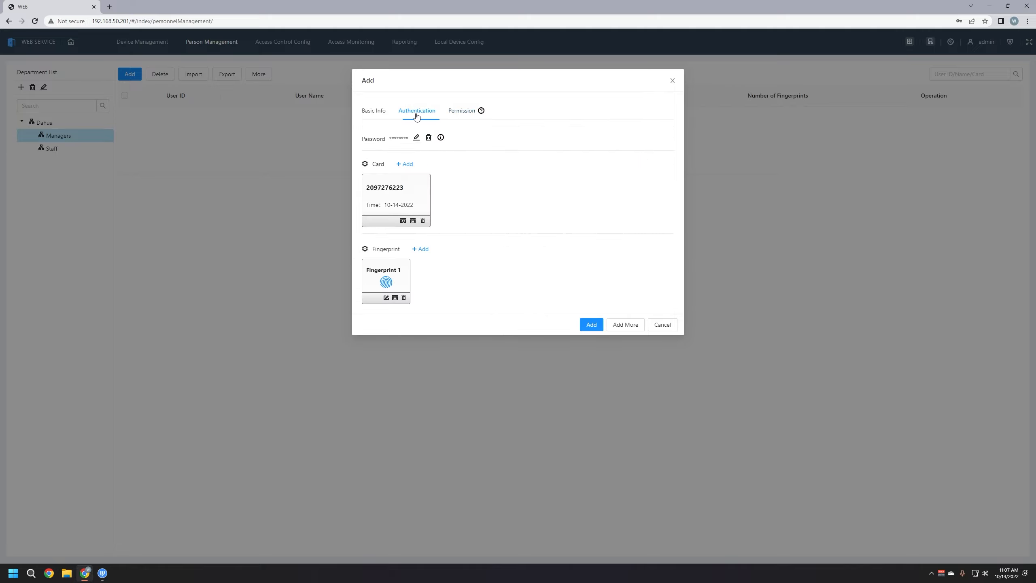
pyautogui.click(591, 325)
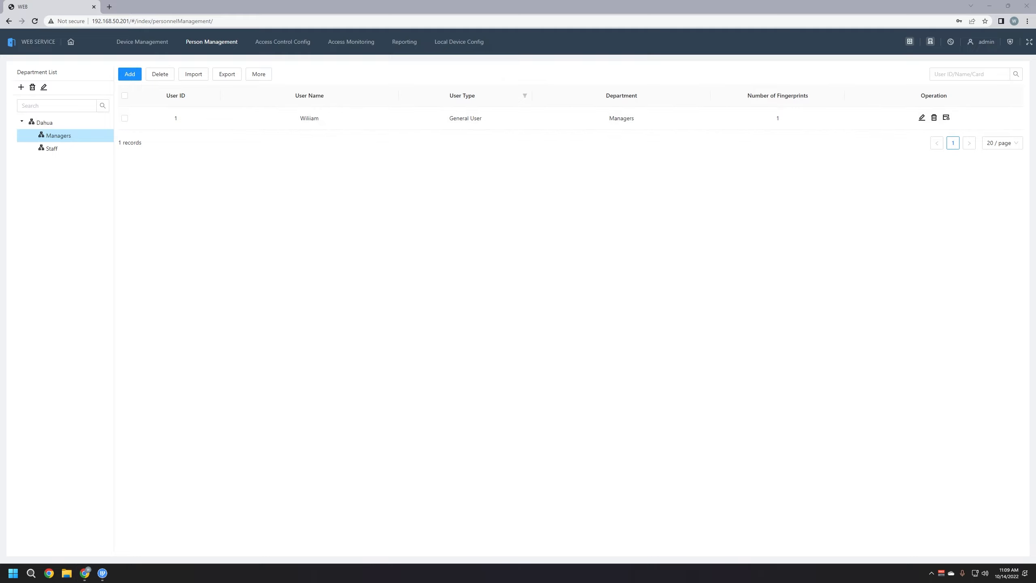
pyautogui.click(61, 152)
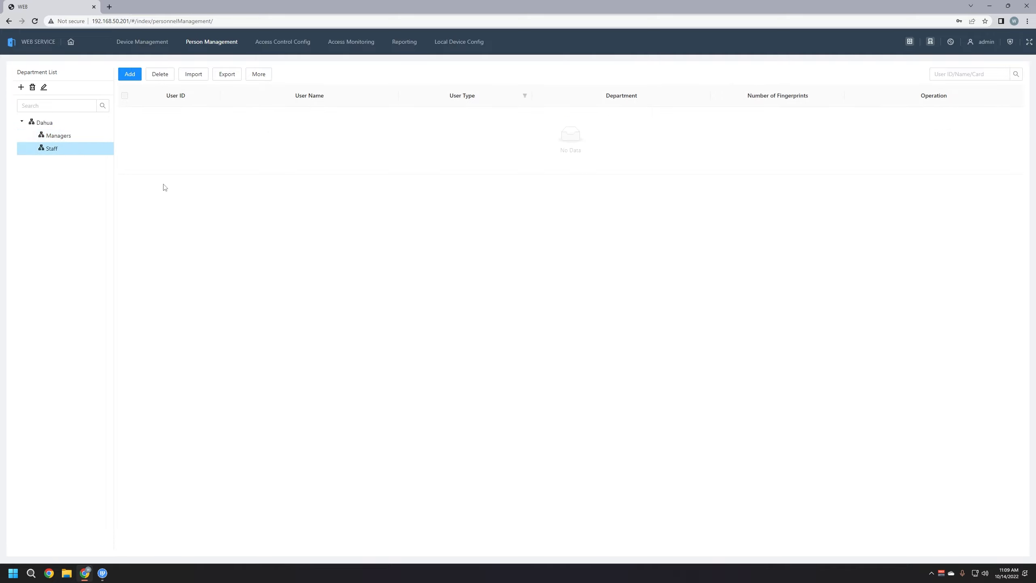
# Start a new Staff user with ID 2 and enter the user's name
pyautogui.click(132, 76)
pyautogui.click(458, 134)
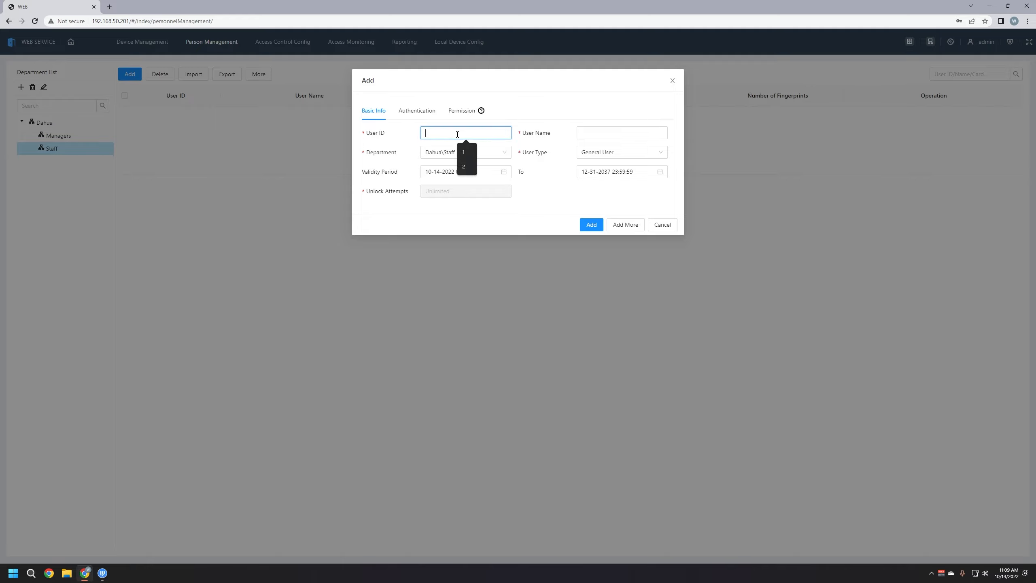
pyautogui.write('2')
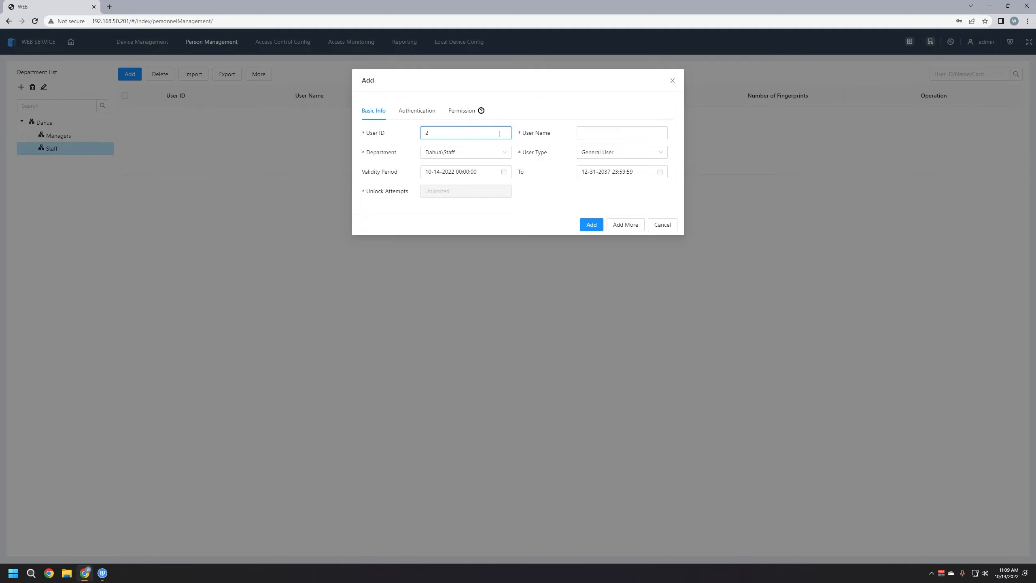
pyautogui.click(617, 133)
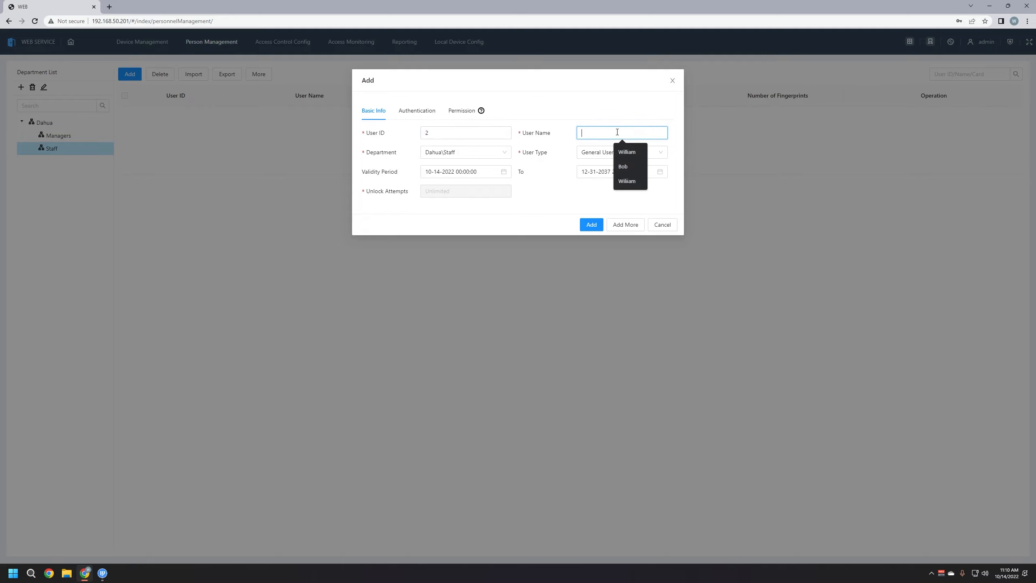
pyautogui.write('Bob')
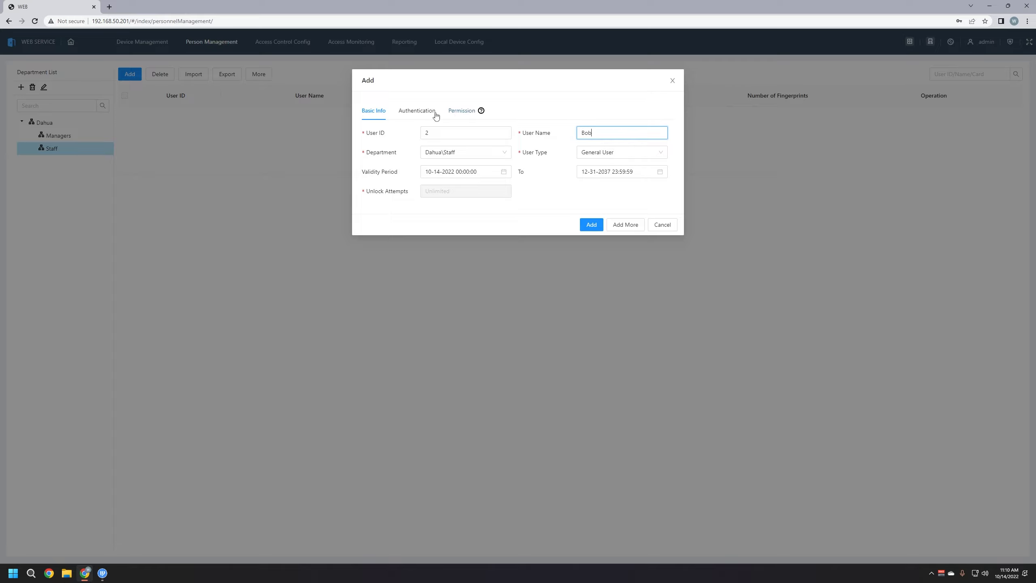
# Add an access password for the Staff user, entered and confirmed
pyautogui.click(413, 116)
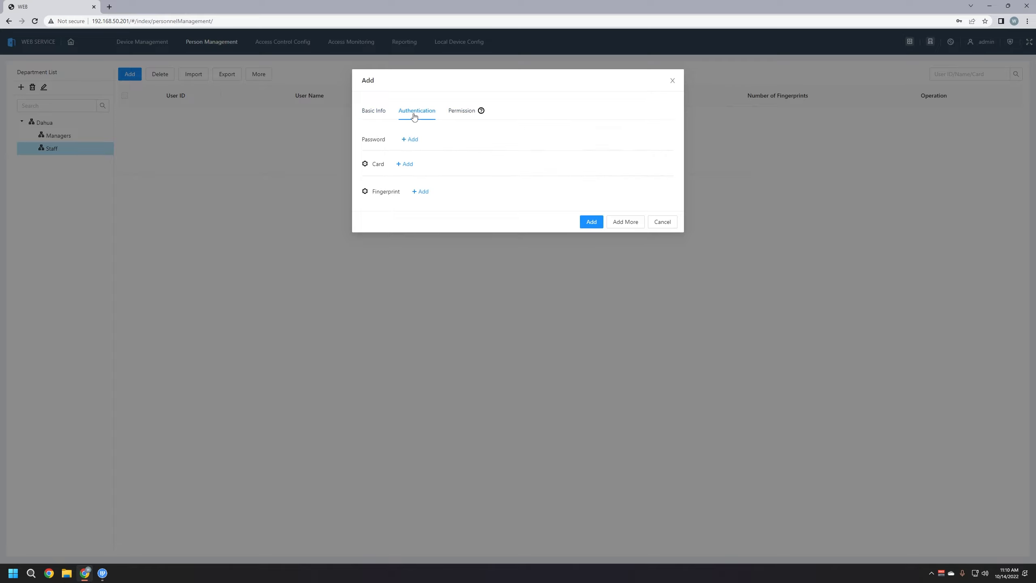
pyautogui.click(410, 141)
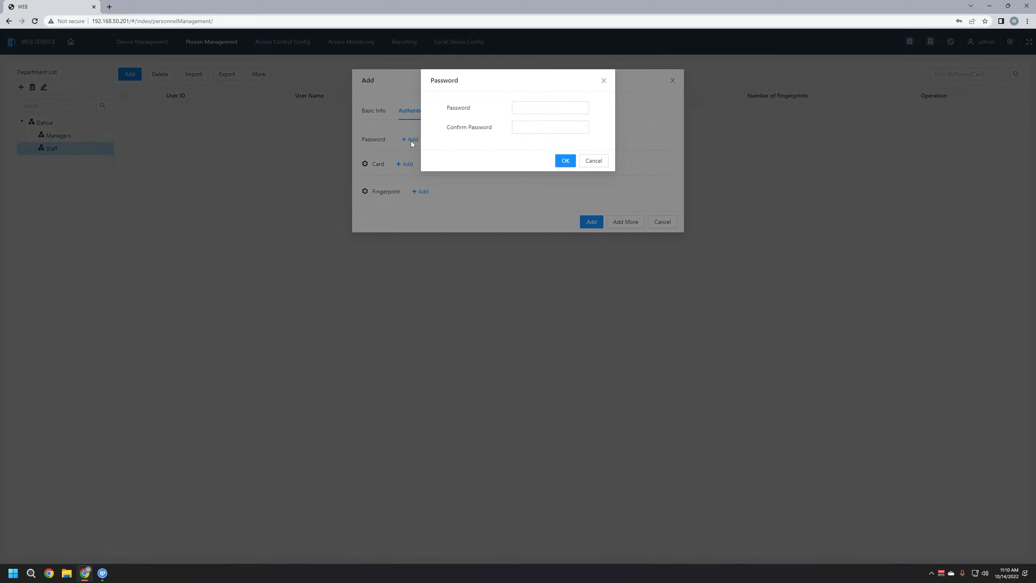
pyautogui.click(539, 110)
pyautogui.write('1234')
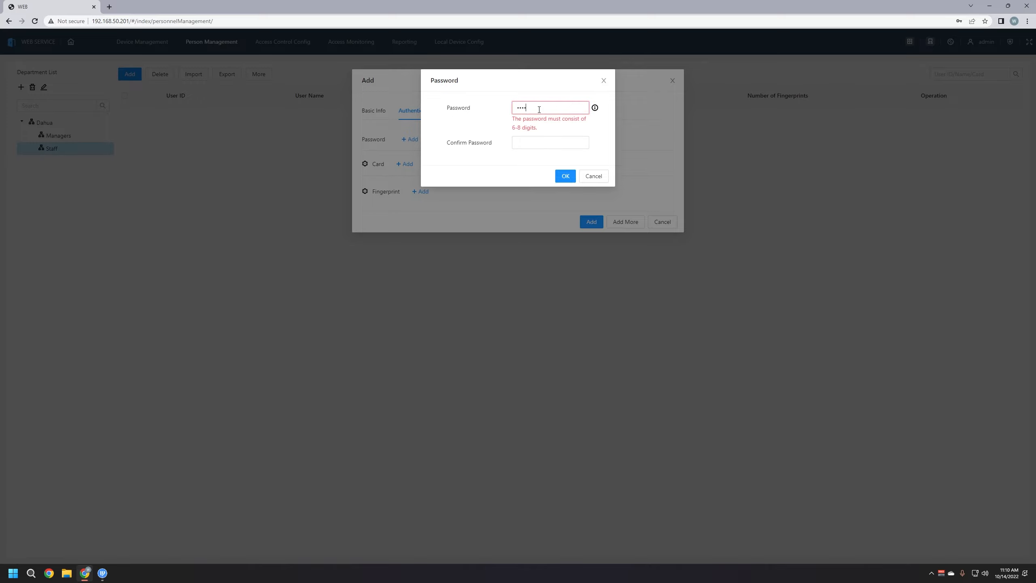
pyautogui.write('56')
pyautogui.click(542, 123)
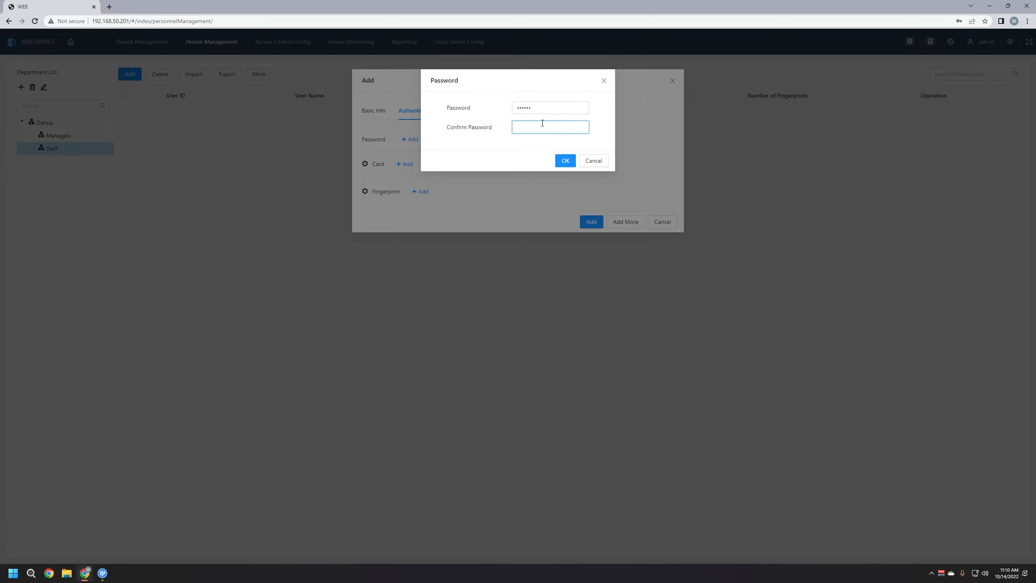
pyautogui.write('123')
pyautogui.click(562, 163)
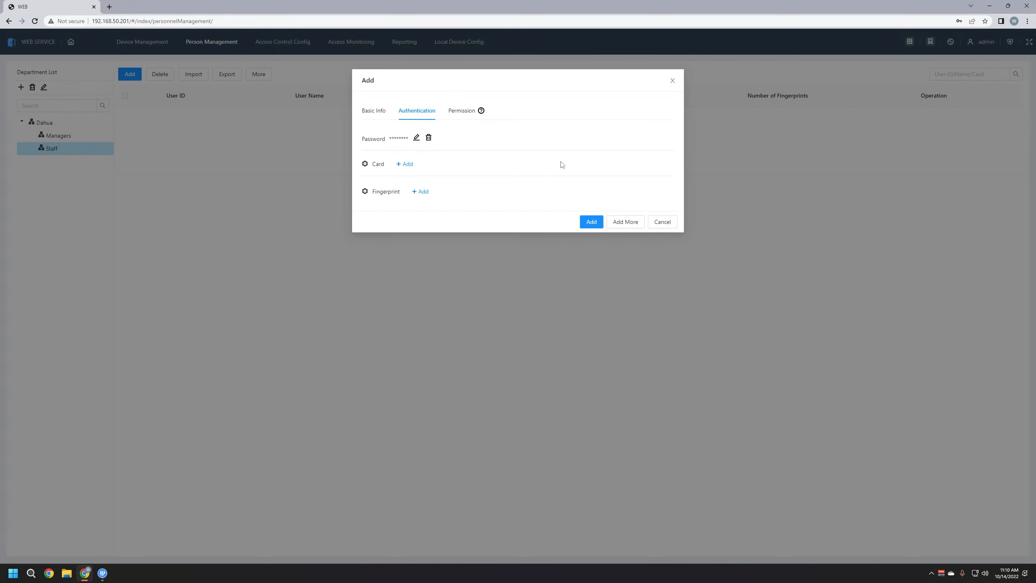
# Set the card reader to Reader 2 and add an access card to the user
pyautogui.click(365, 164)
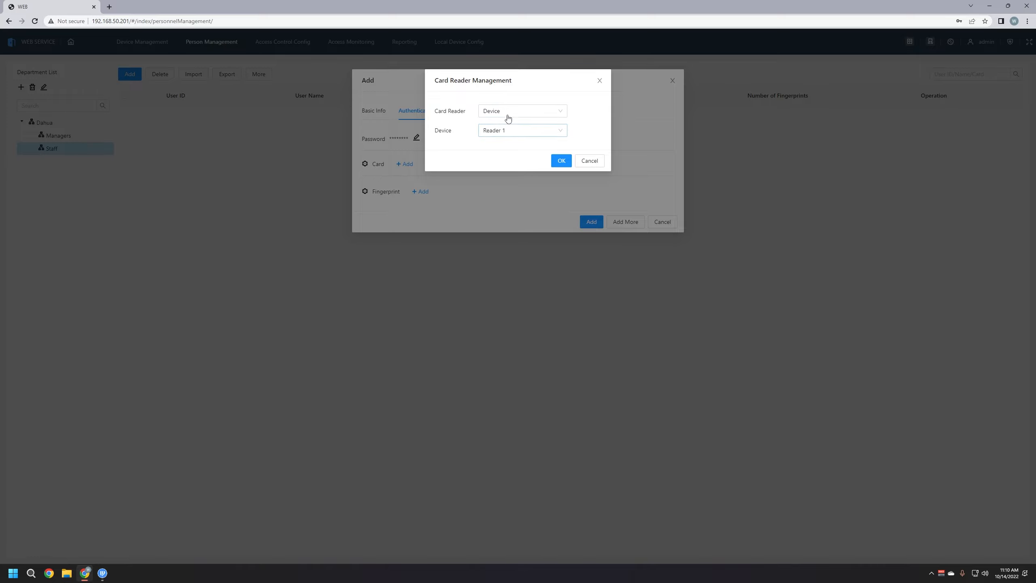
pyautogui.click(552, 131)
pyautogui.click(486, 147)
pyautogui.click(496, 133)
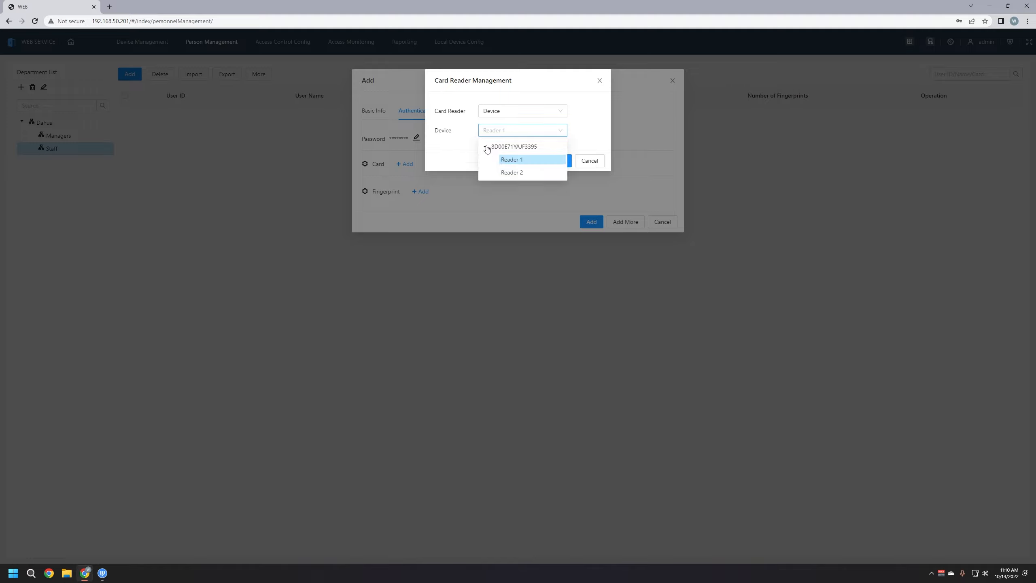
pyautogui.click(505, 174)
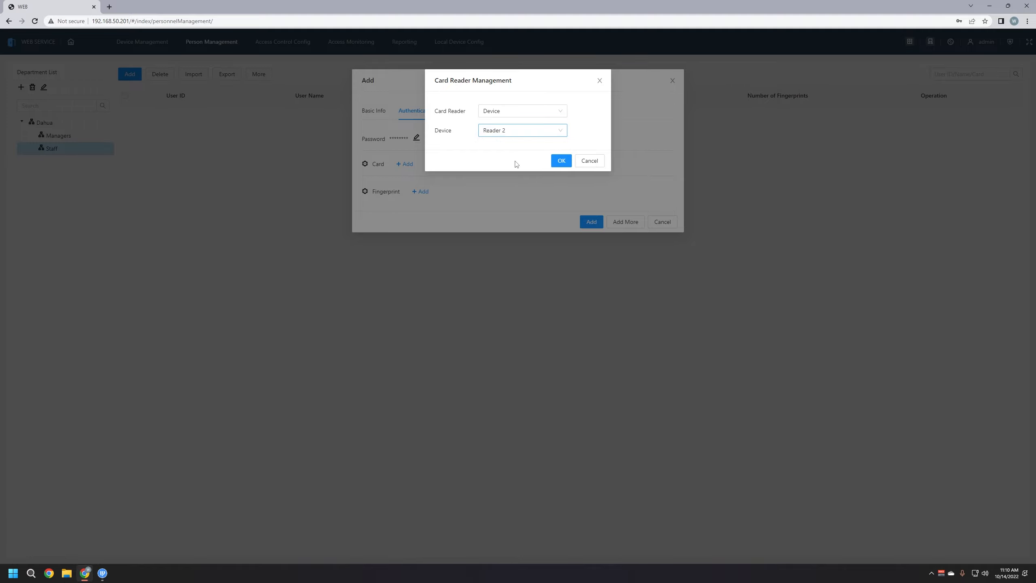
pyautogui.click(562, 162)
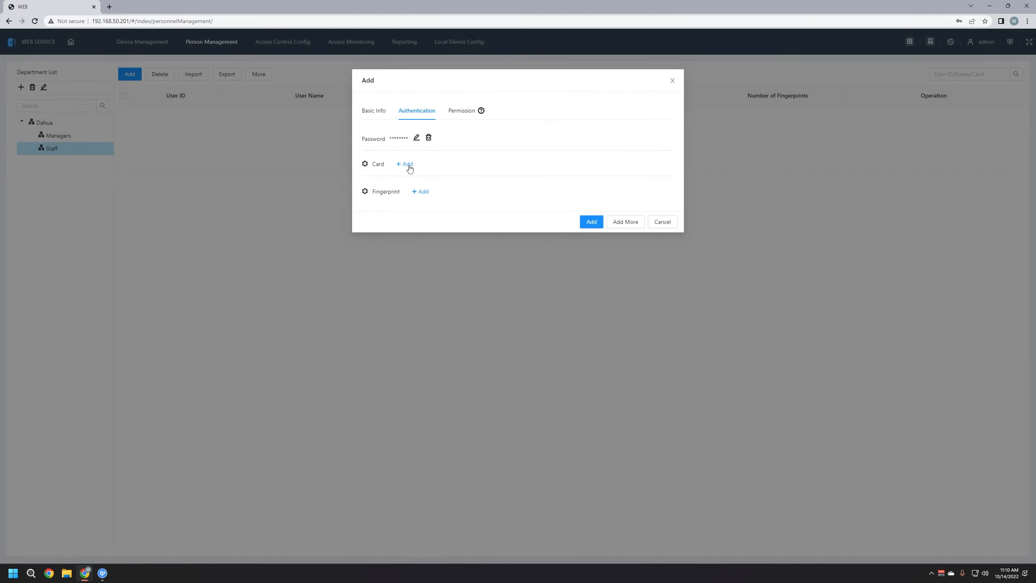
pyautogui.click(409, 165)
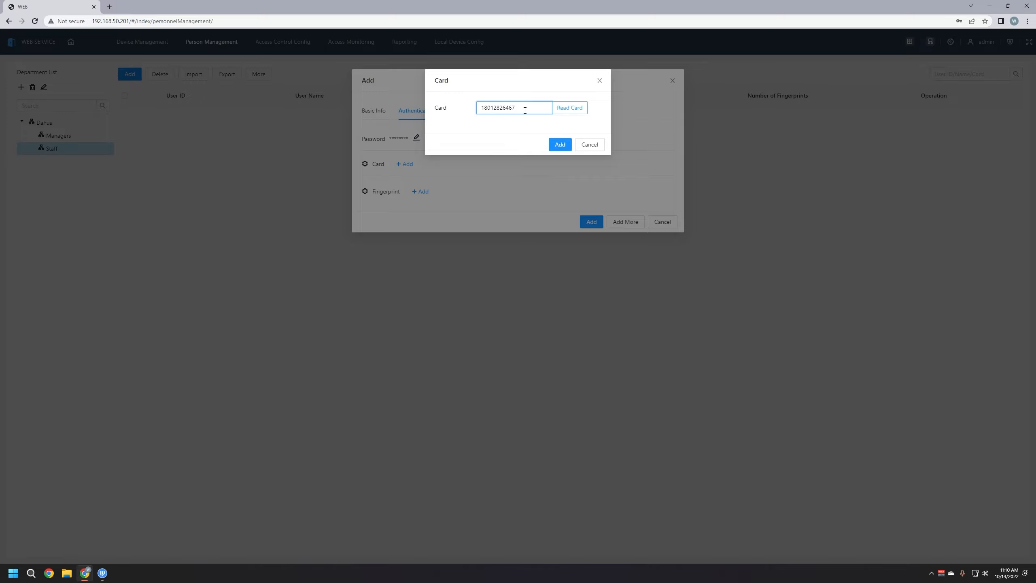
pyautogui.click(562, 146)
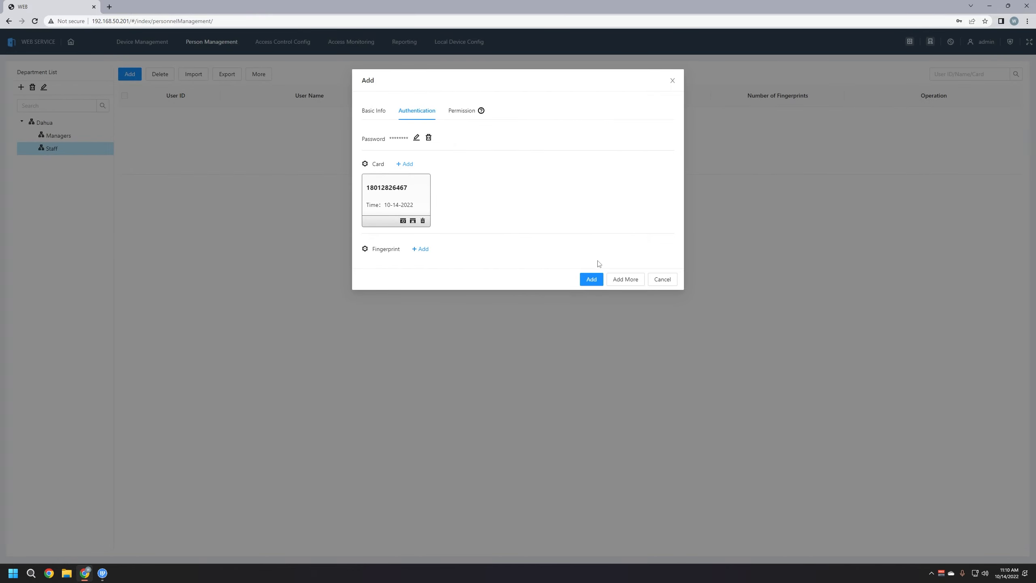
# Save the Staff user and check the Managers and Staff user lists
pyautogui.click(586, 282)
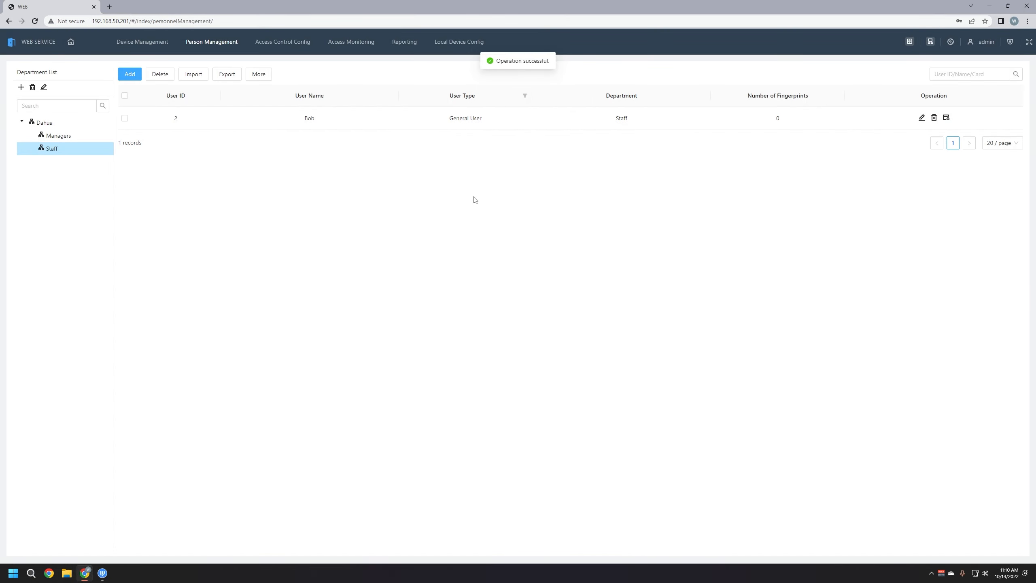
pyautogui.click(75, 136)
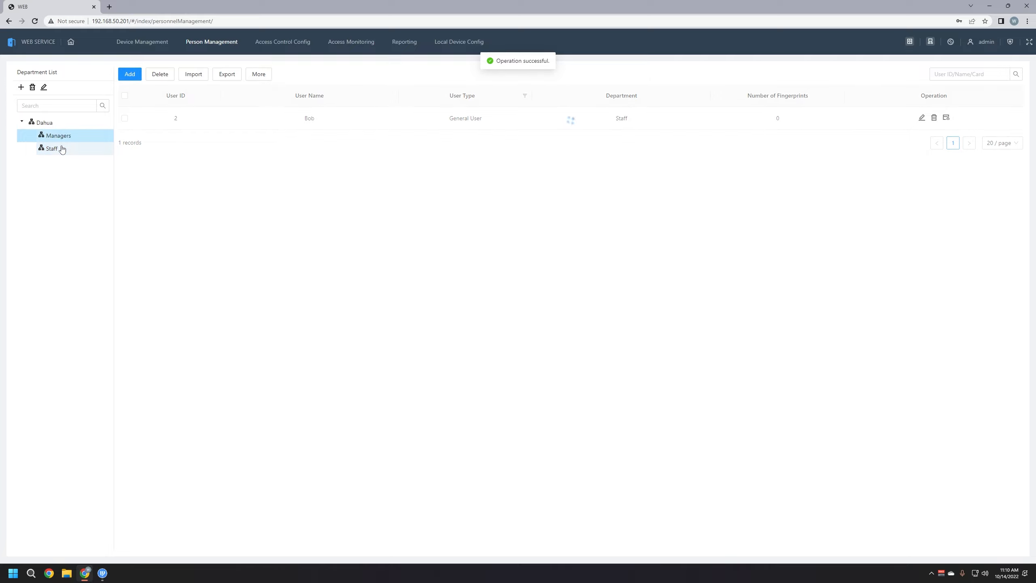
pyautogui.click(62, 149)
pyautogui.click(61, 139)
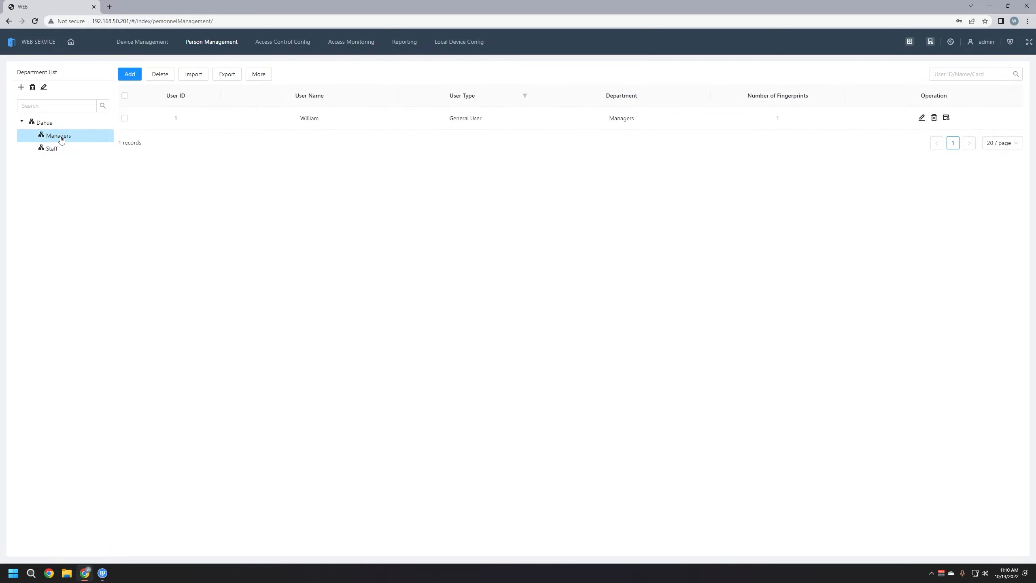
pyautogui.click(52, 149)
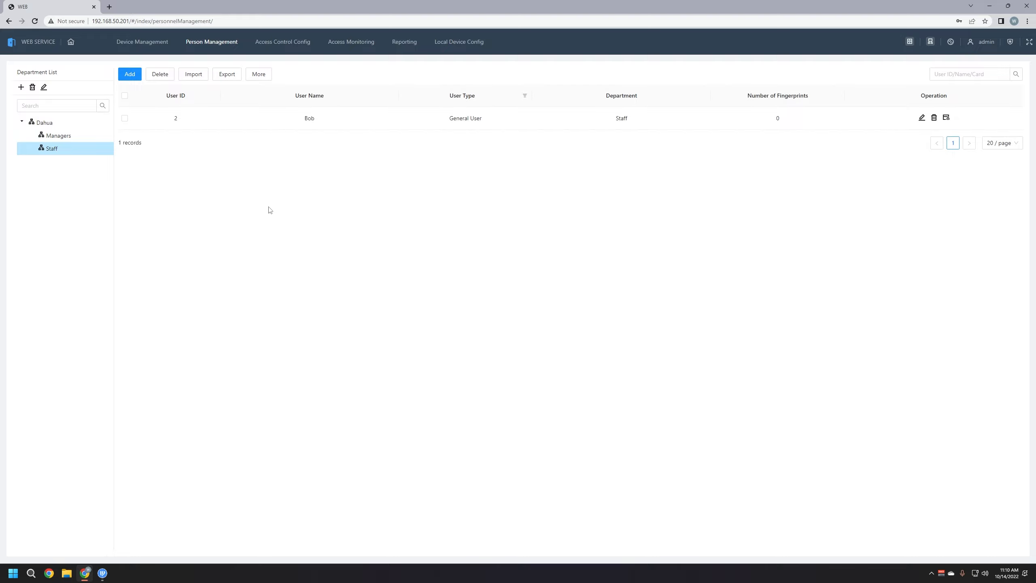
pyautogui.click(70, 136)
pyautogui.click(70, 150)
# Add a time template named Staff Access and start its '7am to 7pm' description
pyautogui.click(286, 45)
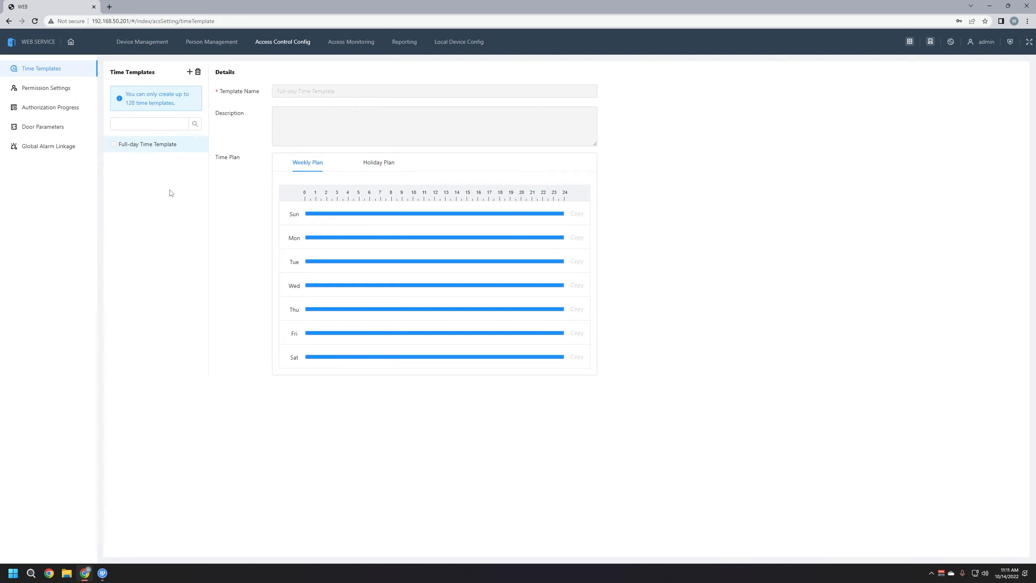
pyautogui.click(189, 74)
pyautogui.click(330, 90)
pyautogui.tripleClick(331, 91)
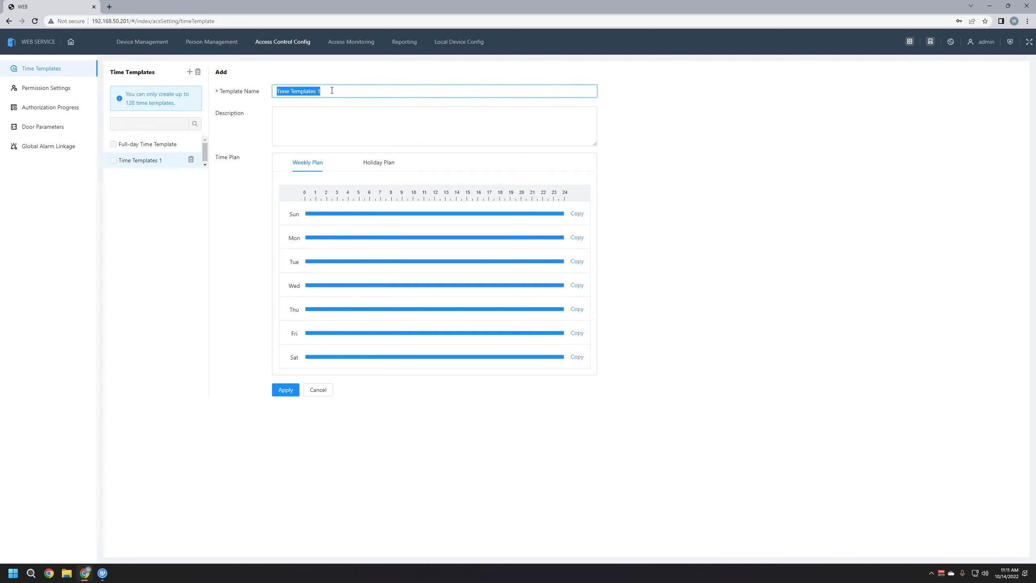
pyautogui.press('BackSpace')
pyautogui.write('Staff Access')
pyautogui.click(320, 127)
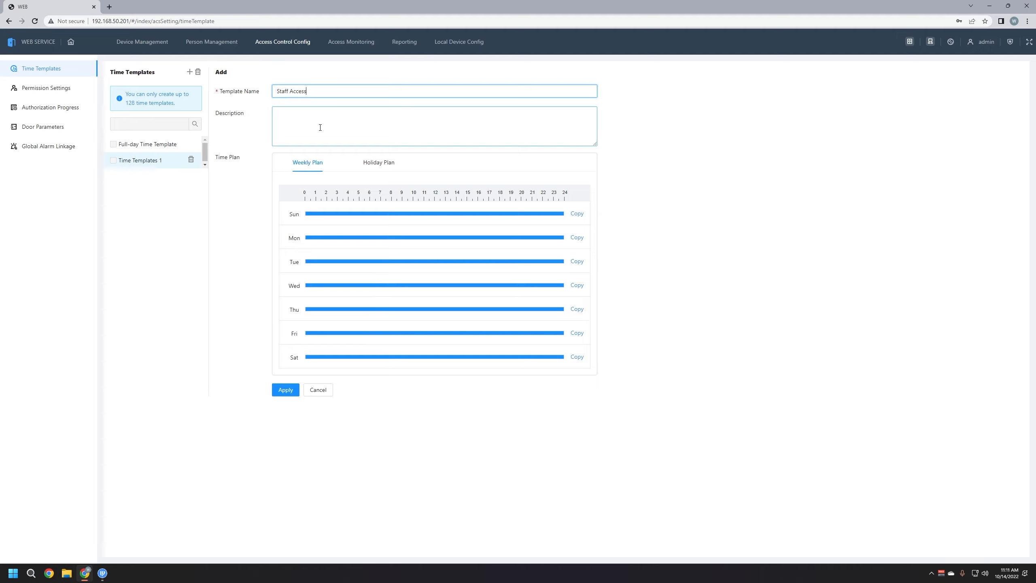
pyautogui.click(321, 128)
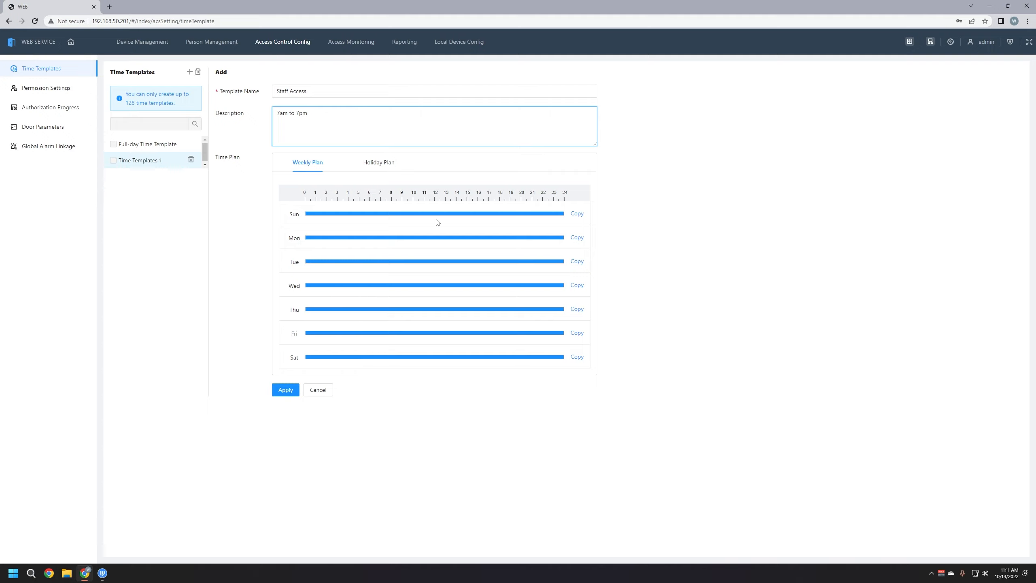
# Set Sunday's allowed hours to 07:00:00–19:00:00
pyautogui.click(424, 214)
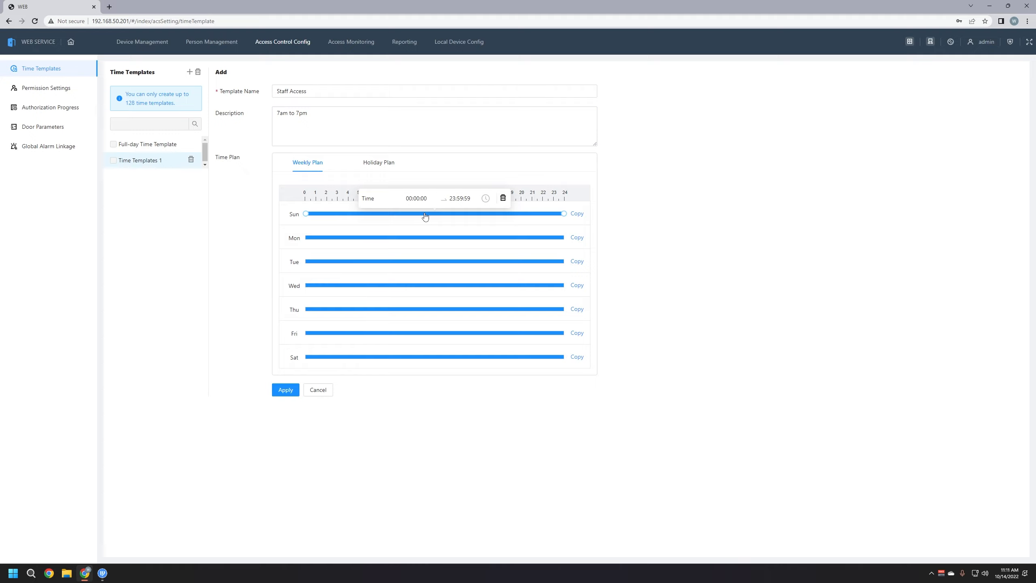
pyautogui.moveTo(305, 213); pyautogui.dragTo(381, 219)
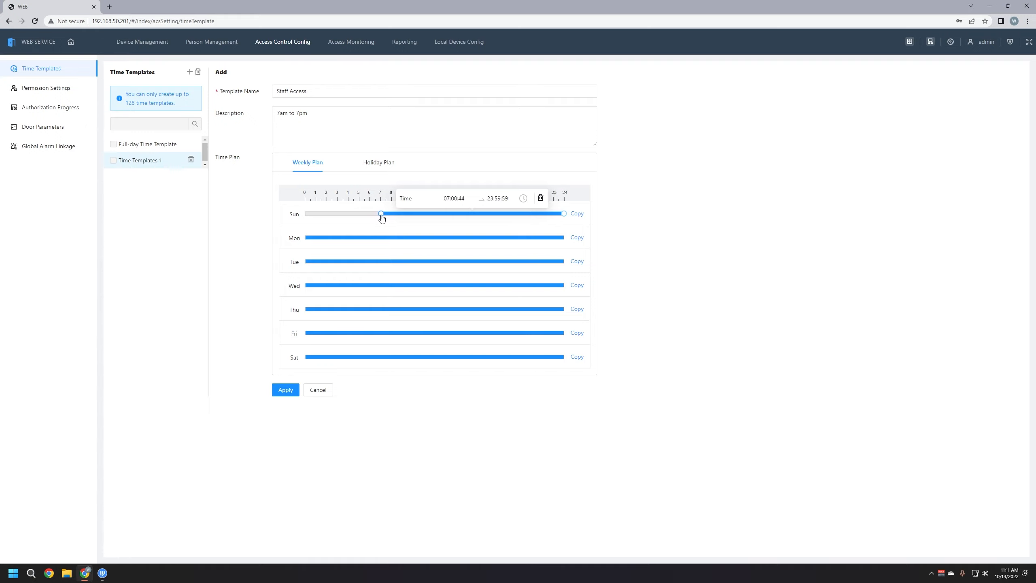
pyautogui.click(464, 195)
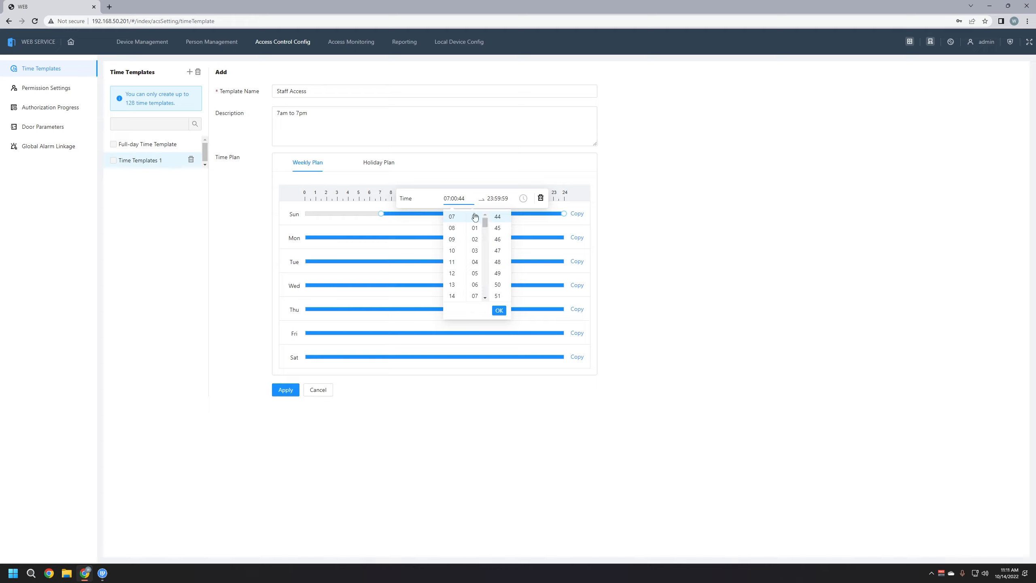
pyautogui.moveTo(509, 281); pyautogui.dragTo(508, 222)
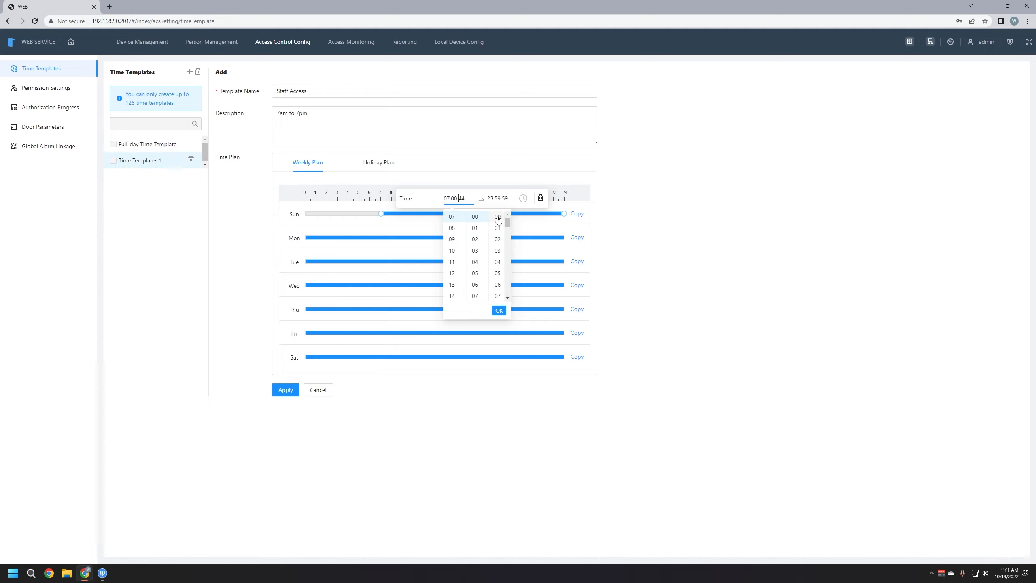
pyautogui.click(494, 221)
pyautogui.click(493, 200)
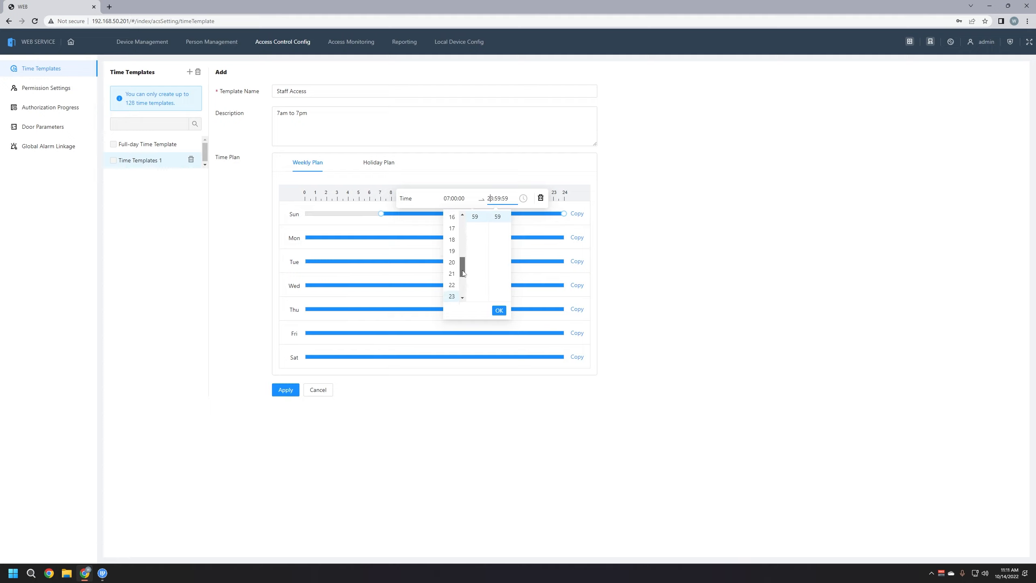
pyautogui.click(451, 250)
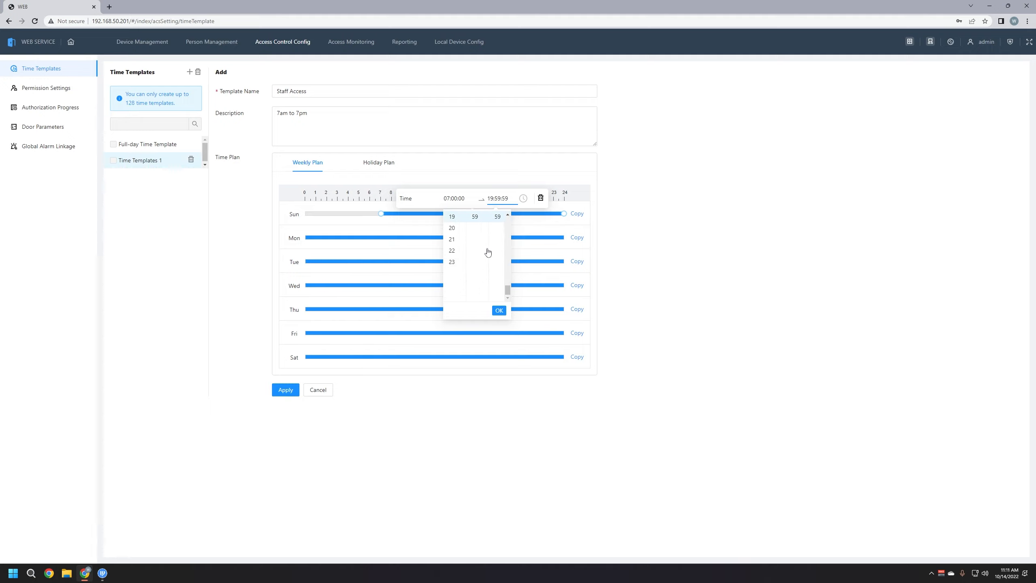
pyautogui.moveTo(485, 289); pyautogui.dragTo(485, 218)
pyautogui.click(474, 216)
pyautogui.scroll(15, 504, 279)
pyautogui.click(497, 216)
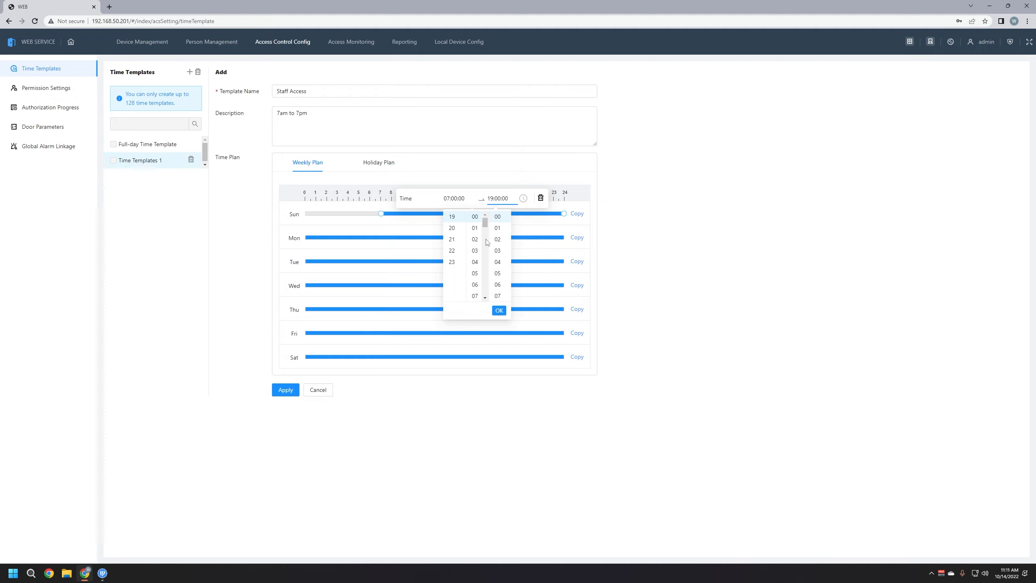
pyautogui.click(499, 310)
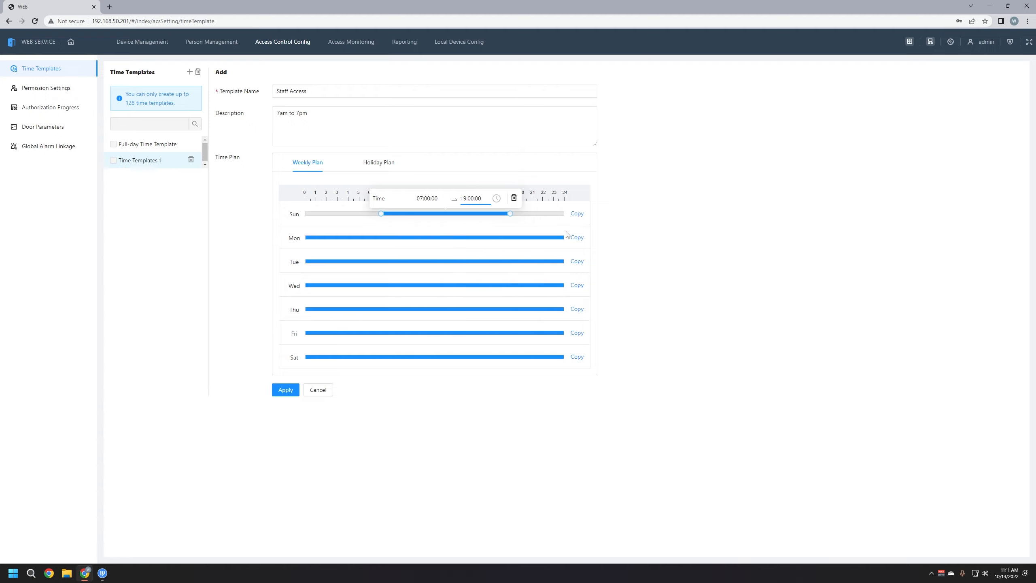
# Copy Sunday's 07:00–19:00 hours to Monday through Saturday
pyautogui.click(576, 213)
pyautogui.click(566, 158)
pyautogui.click(593, 158)
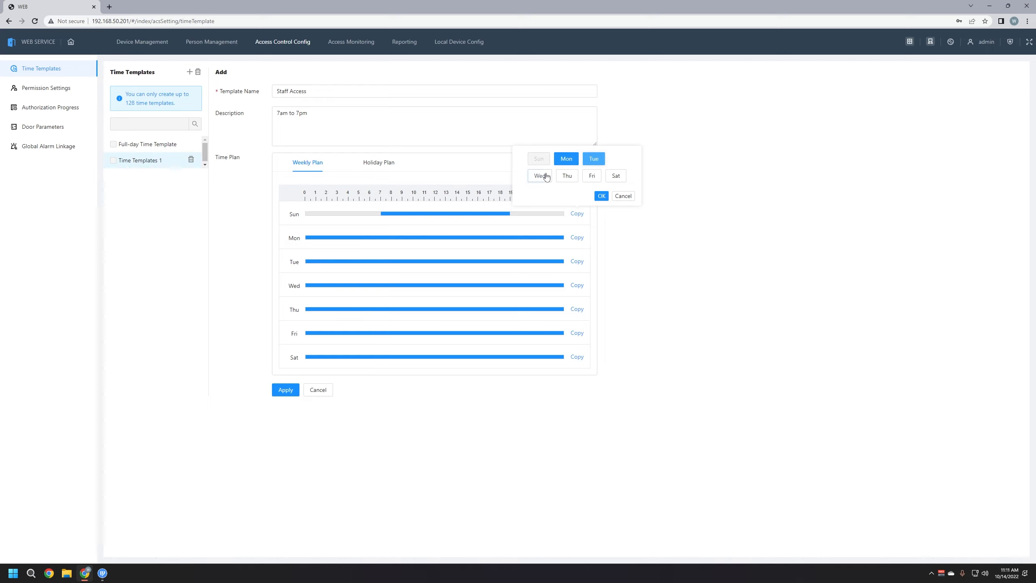
pyautogui.click(540, 176)
pyautogui.click(567, 175)
pyautogui.click(592, 176)
pyautogui.click(615, 175)
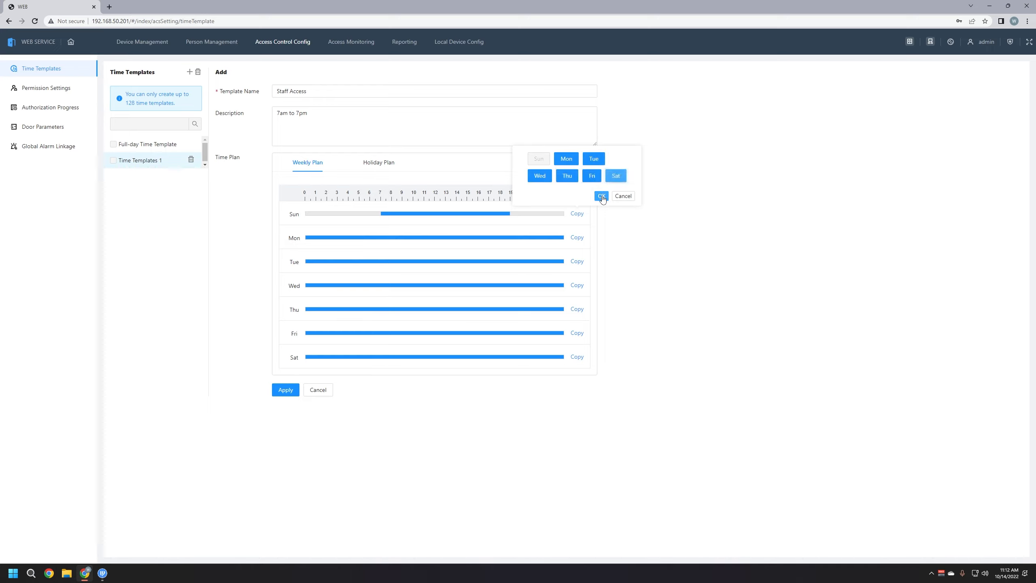
pyautogui.click(601, 197)
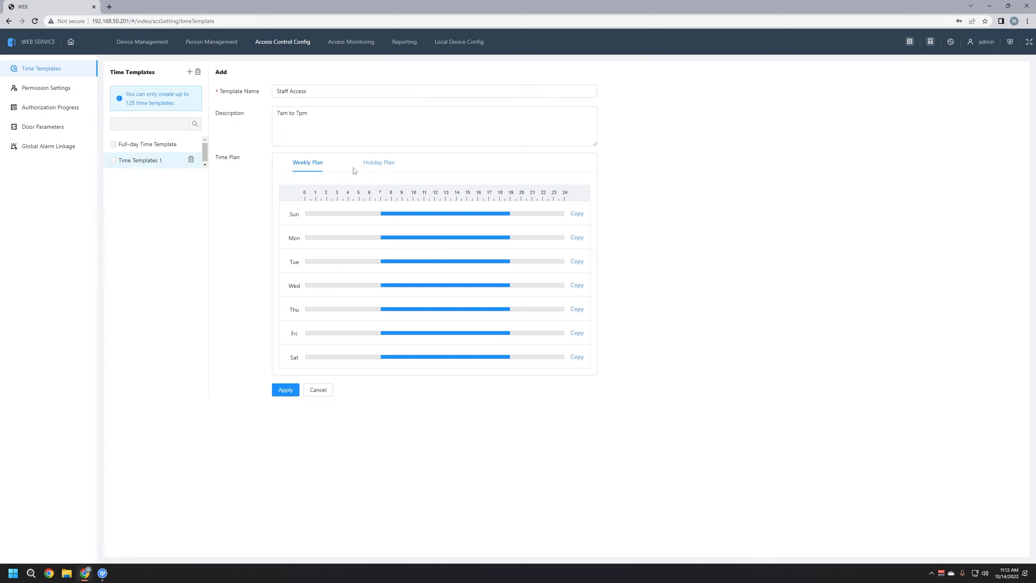
# Add a New Years holiday starting 01-01-2023 to the holiday schedule
pyautogui.click(381, 167)
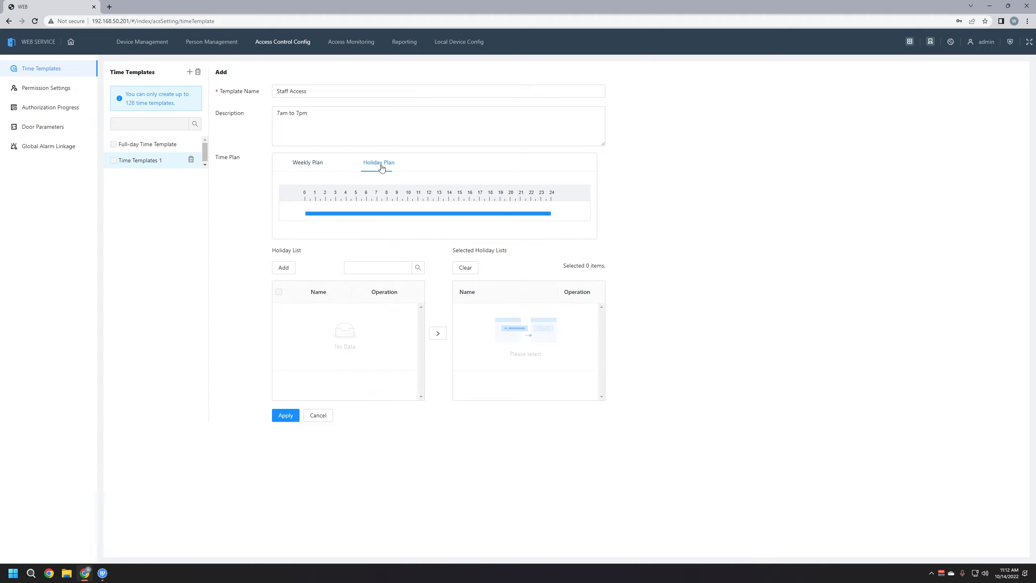
pyautogui.click(284, 267)
pyautogui.click(528, 107)
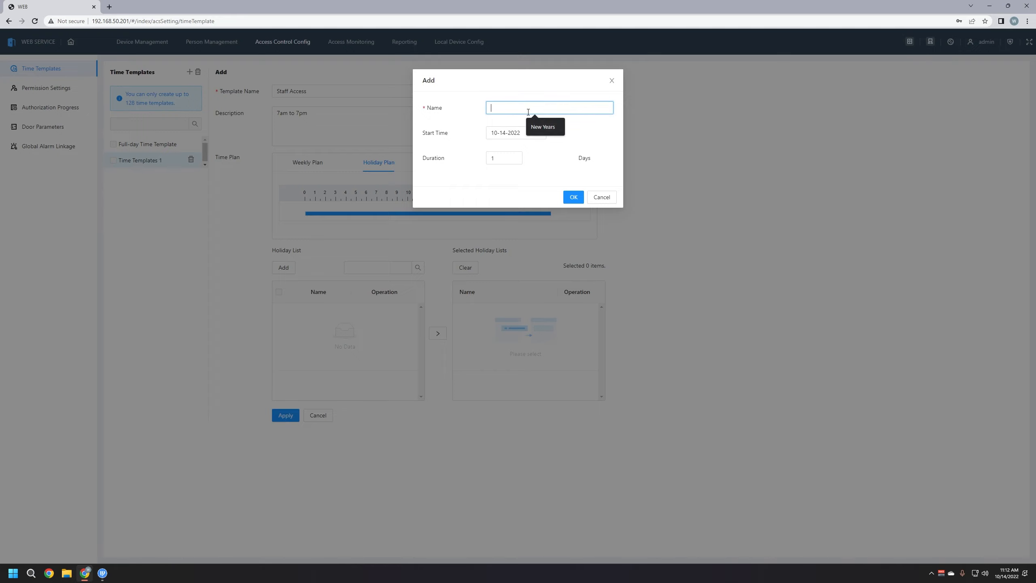
pyautogui.click(568, 130)
pyautogui.click(538, 133)
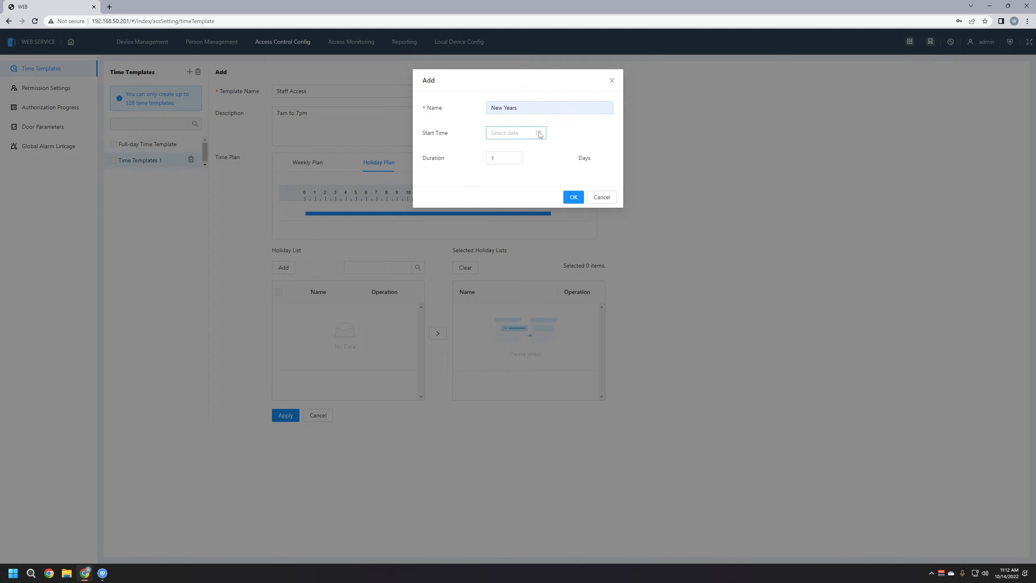
pyautogui.click(582, 149)
pyautogui.click(582, 150)
pyautogui.click(582, 149)
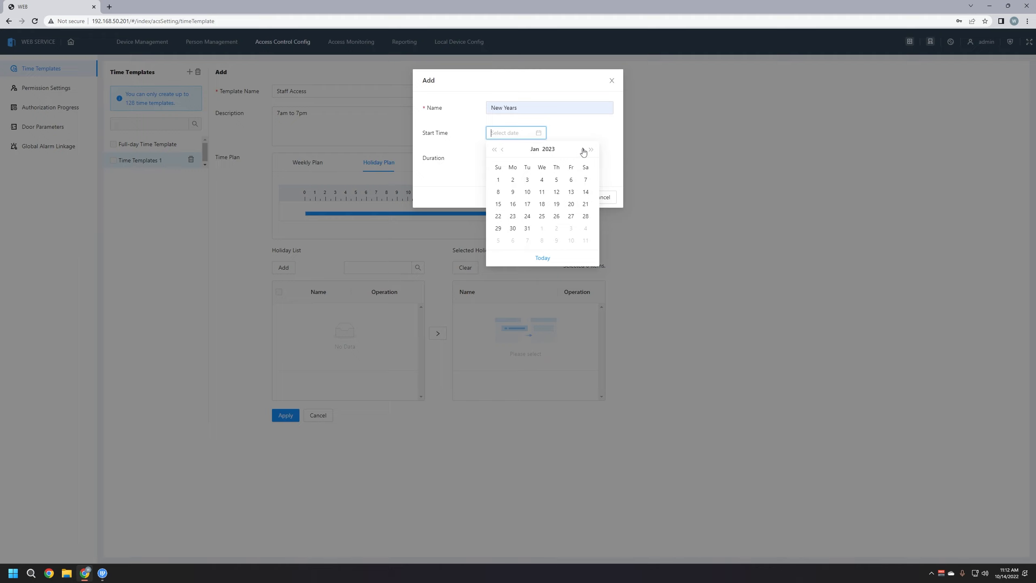
pyautogui.click(497, 180)
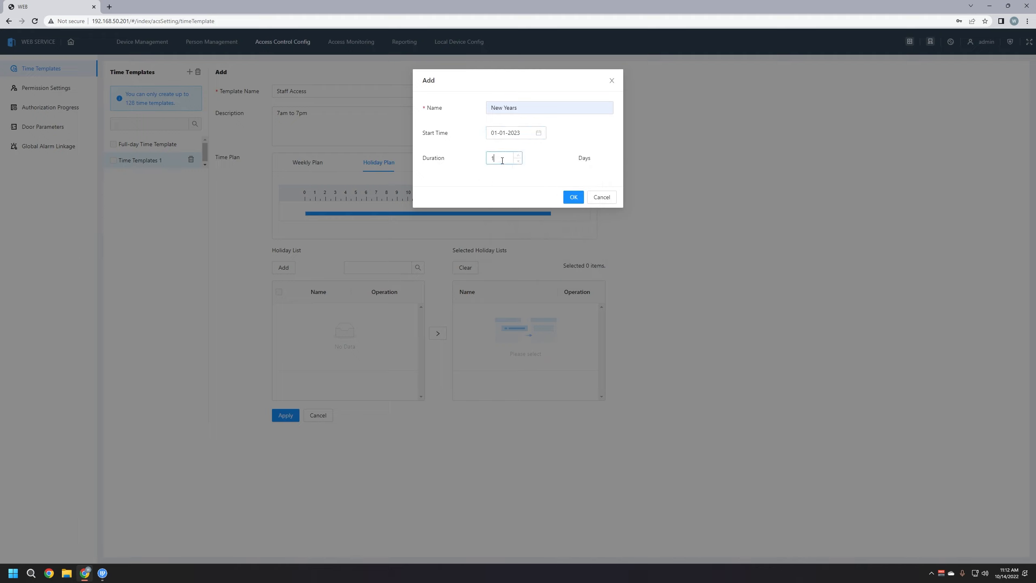
# Keep the New Years holiday's duration at 1 day and save it
pyautogui.doubleClick(501, 159)
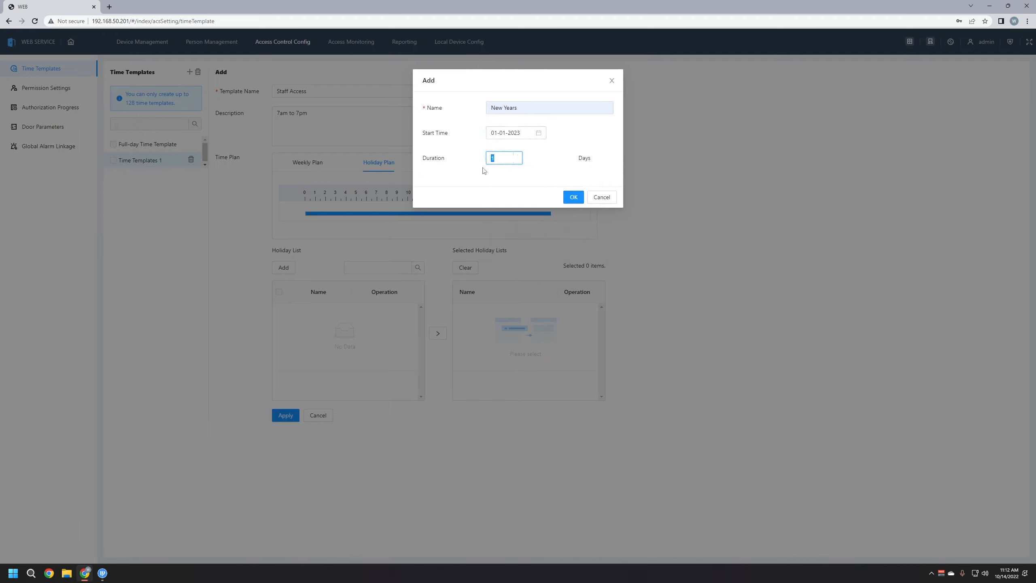
pyautogui.moveTo(502, 159); pyautogui.dragTo(494, 161)
pyautogui.click(504, 159)
pyautogui.click(500, 178)
pyautogui.click(570, 196)
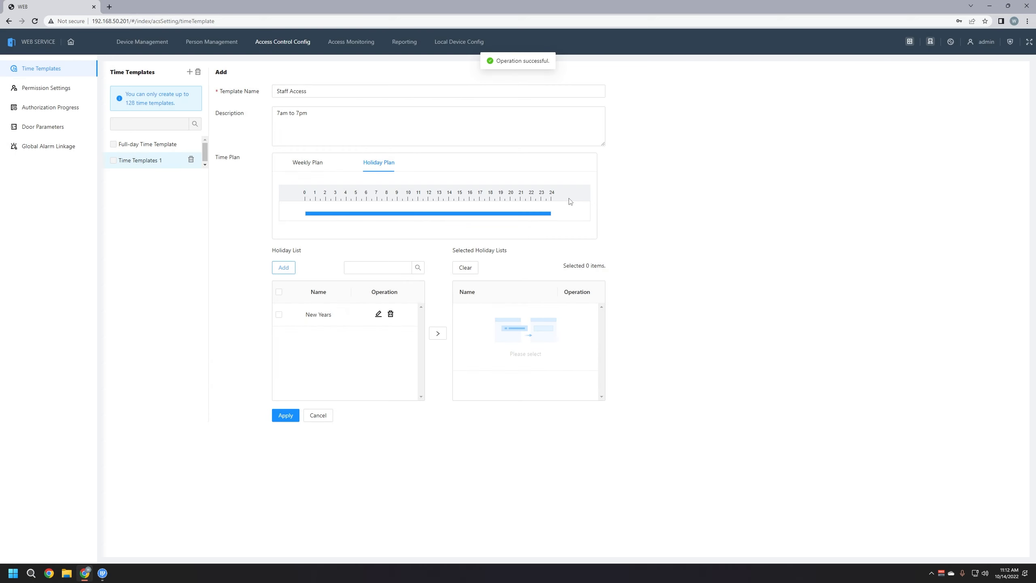
pyautogui.click(414, 216)
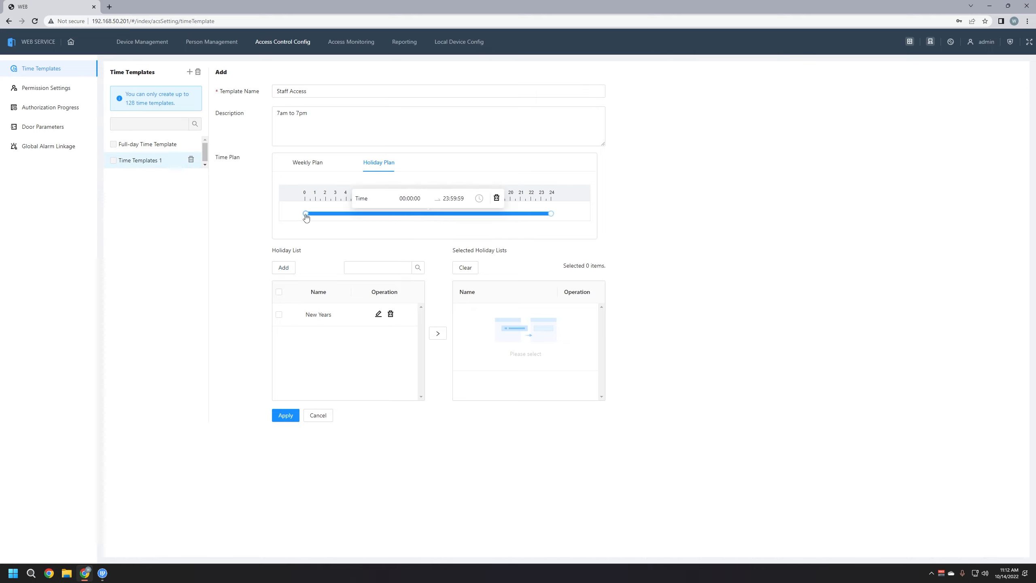
# Select New Years as the Staff Access holiday and apply the template
pyautogui.moveTo(305, 213); pyautogui.dragTo(569, 220)
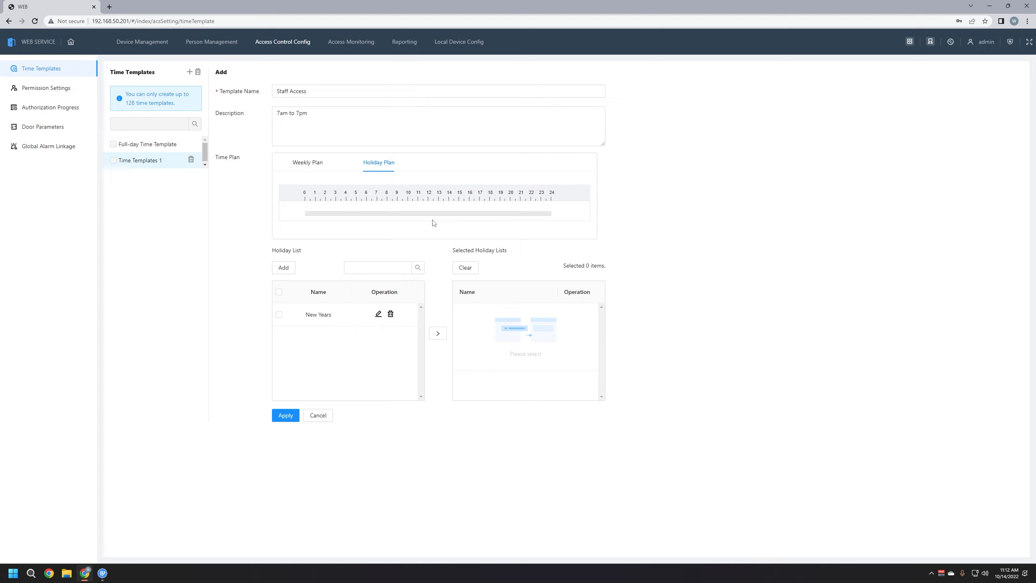
pyautogui.click(279, 314)
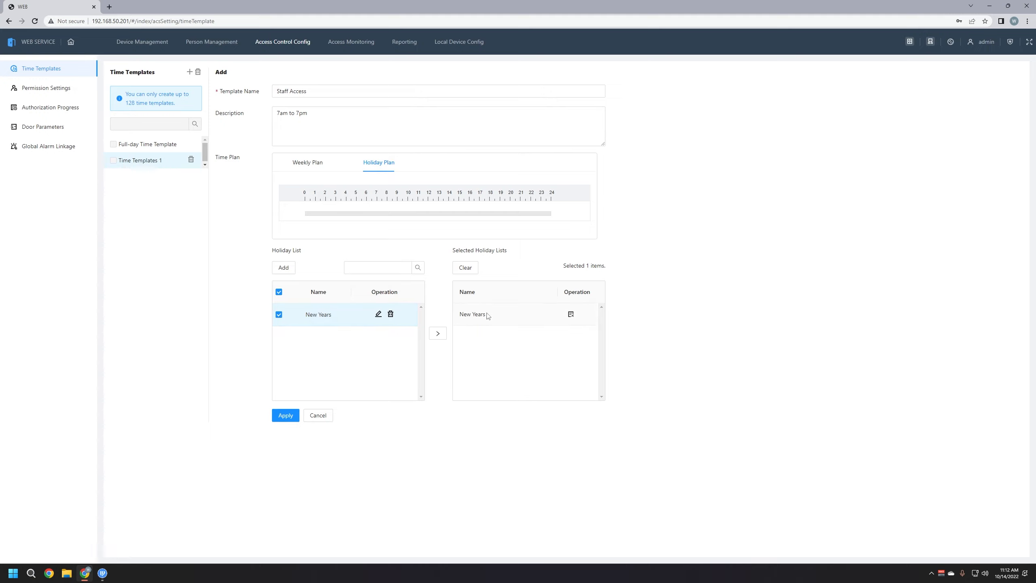
pyautogui.click(286, 417)
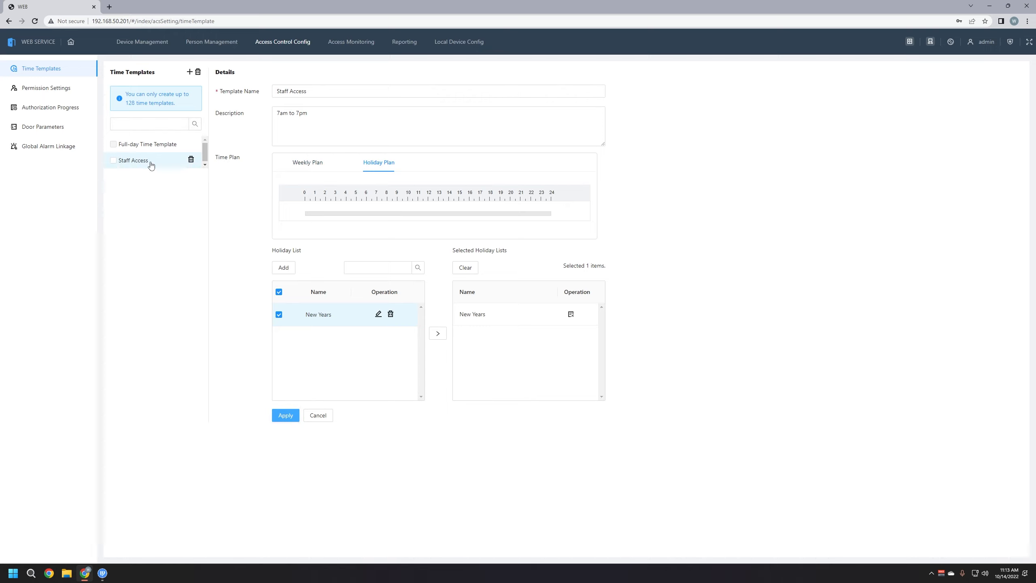
pyautogui.click(307, 164)
pyautogui.click(367, 163)
pyautogui.click(314, 167)
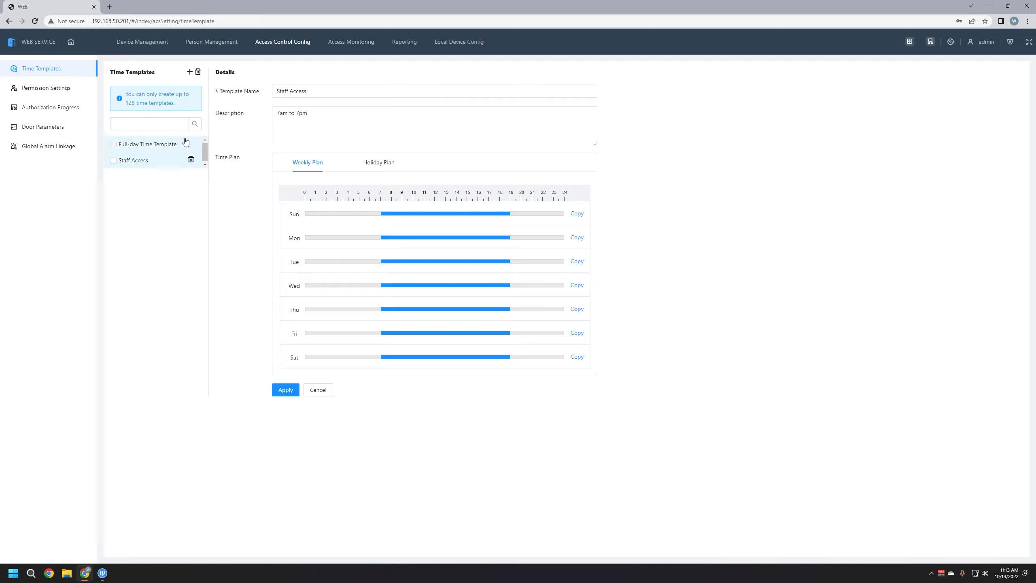
pyautogui.click(47, 93)
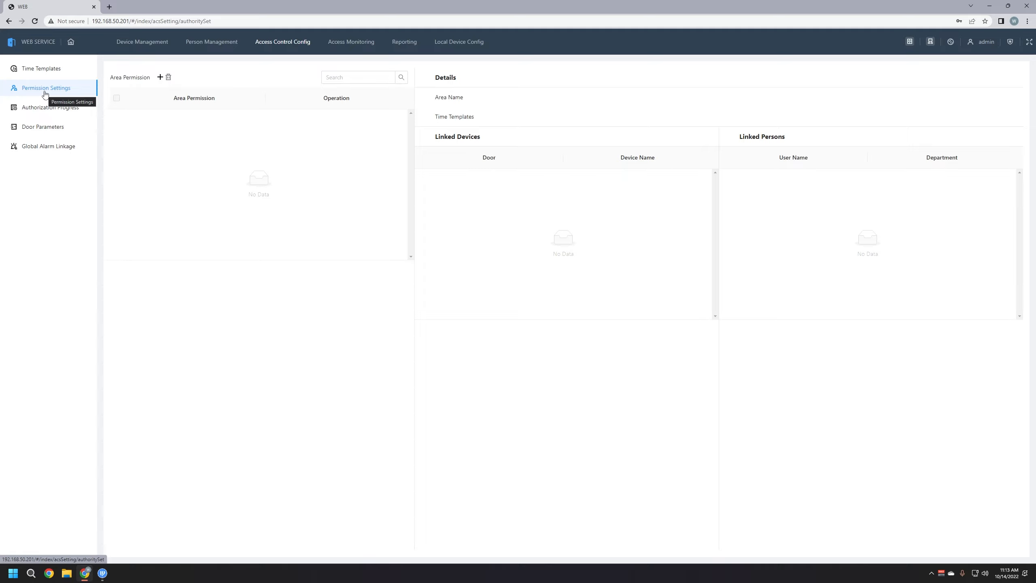
# Add area permission 'Manager Access' (remark 'Both Doors') on Full-day Time Template with Front and Side Doors
pyautogui.click(160, 78)
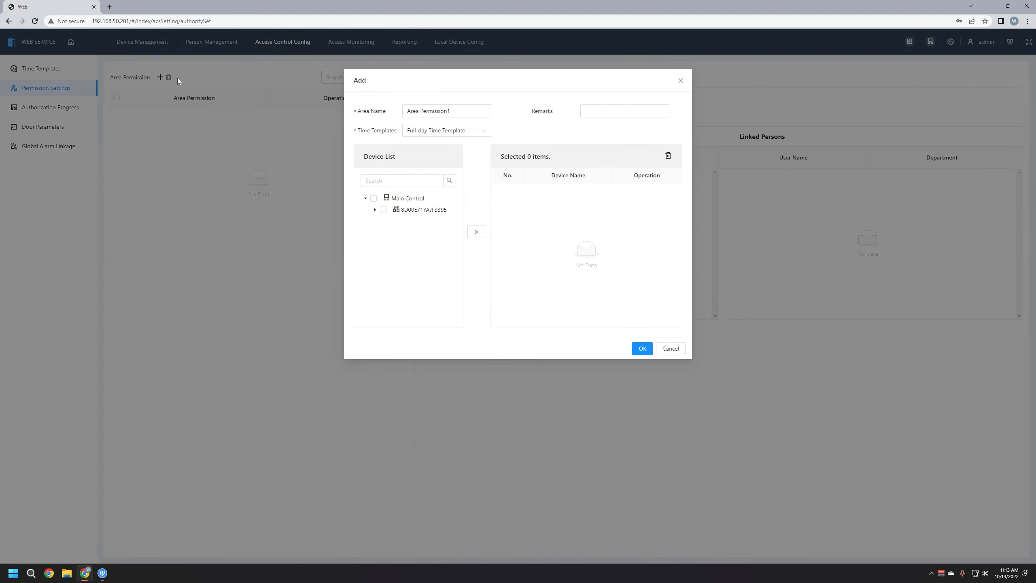
pyautogui.moveTo(450, 110); pyautogui.dragTo(375, 118)
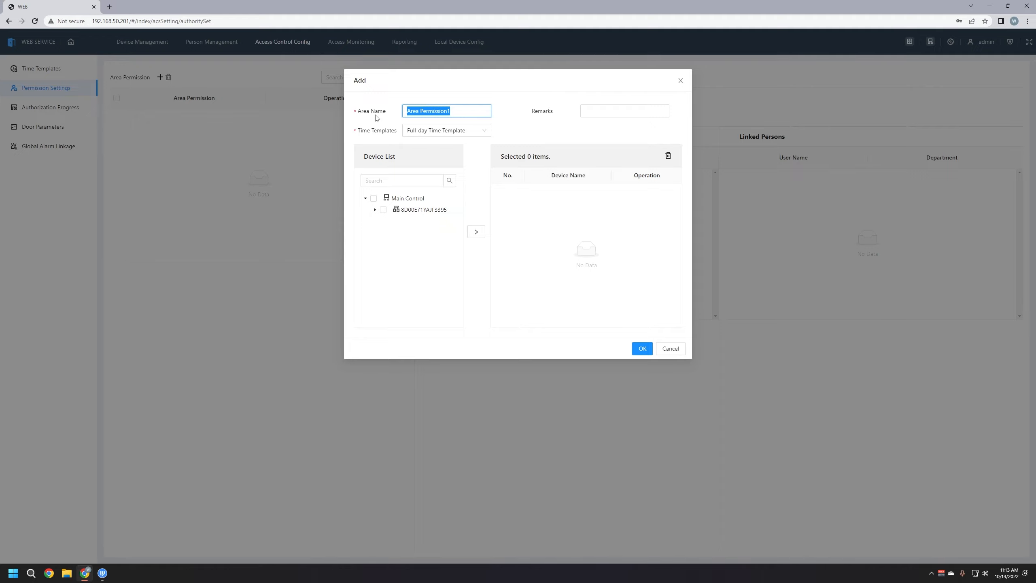
pyautogui.write('Manager Access')
pyautogui.click(607, 112)
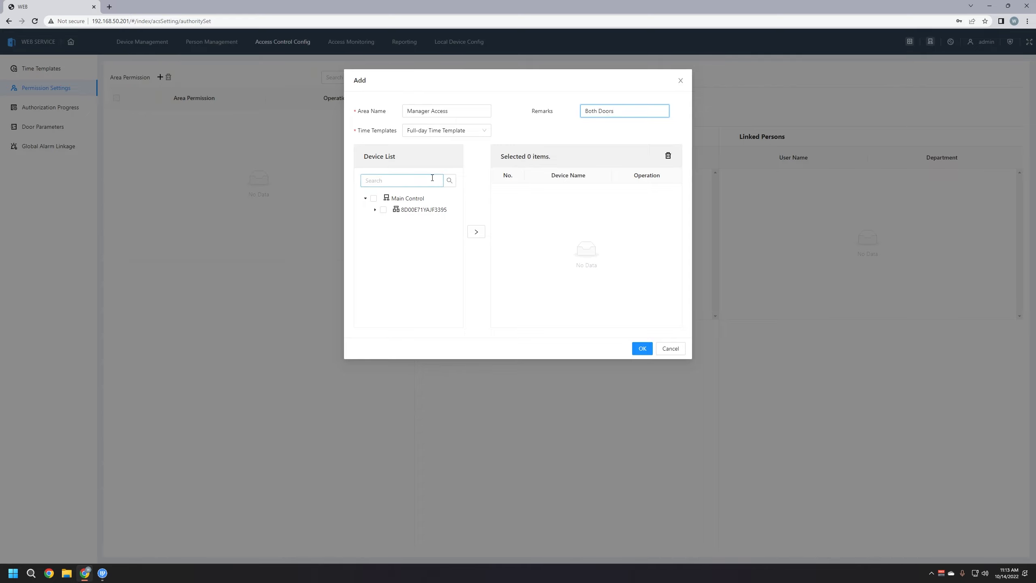
pyautogui.click(477, 132)
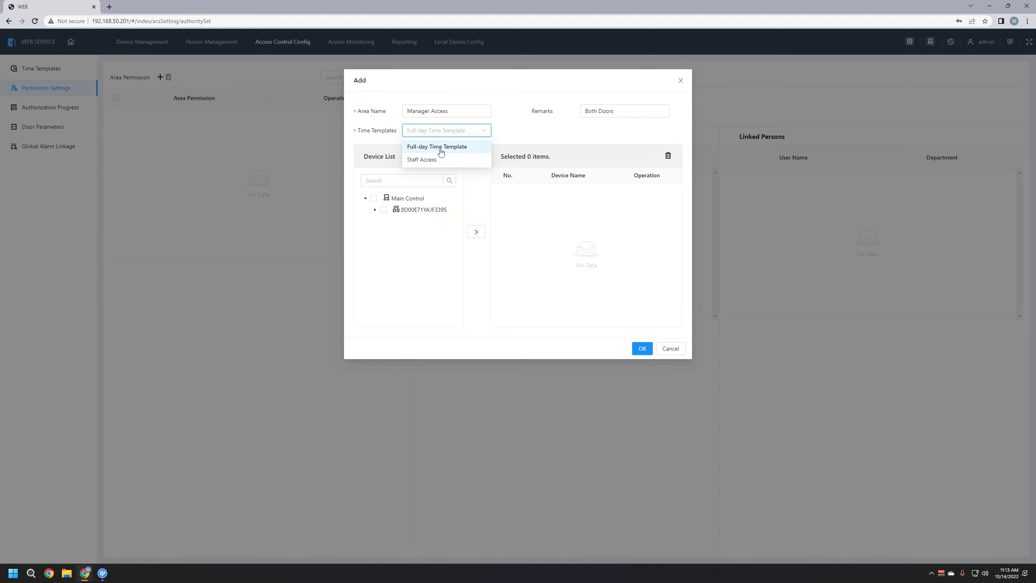
pyautogui.click(440, 150)
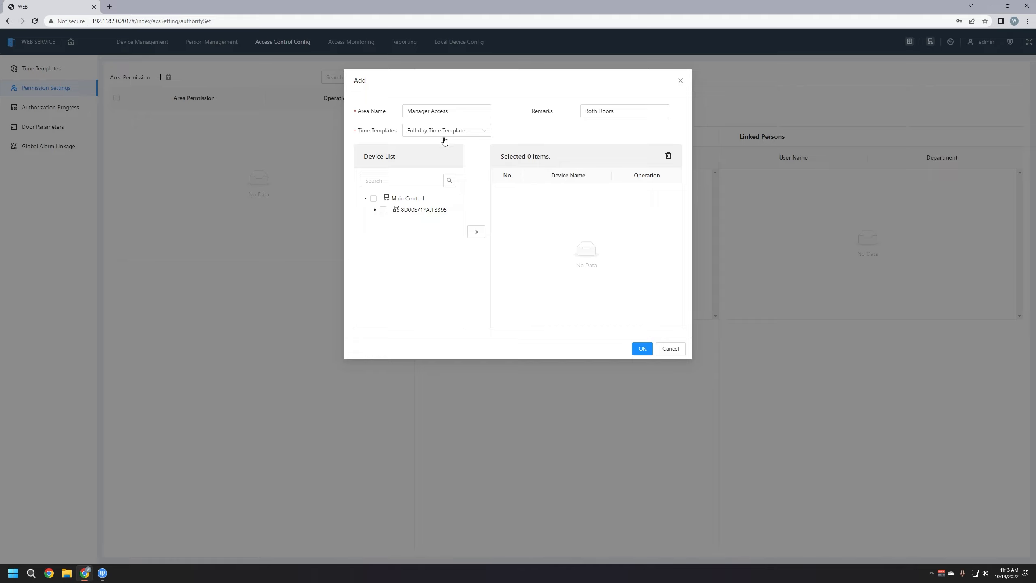
pyautogui.click(375, 210)
pyautogui.click(383, 210)
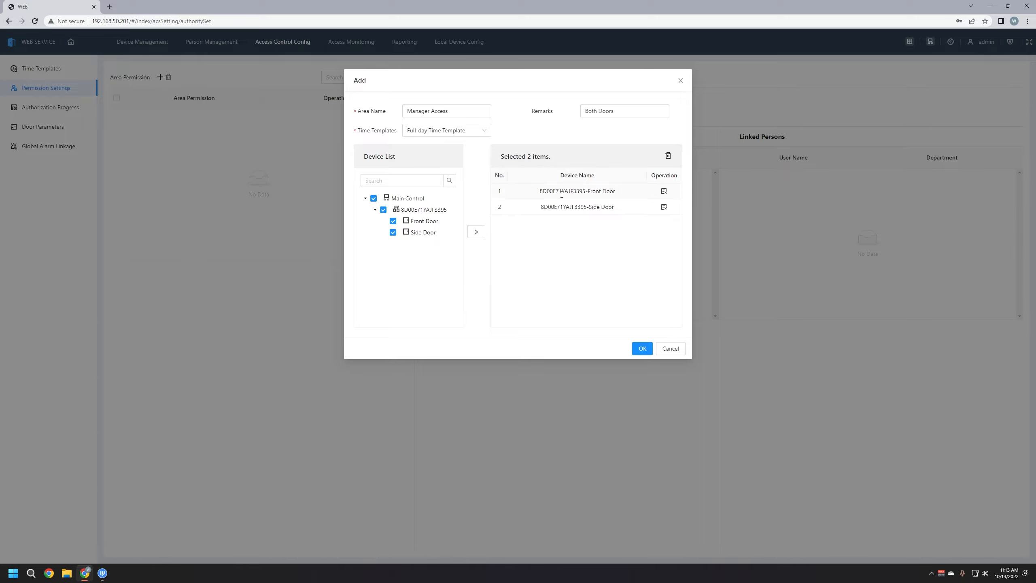
pyautogui.click(642, 349)
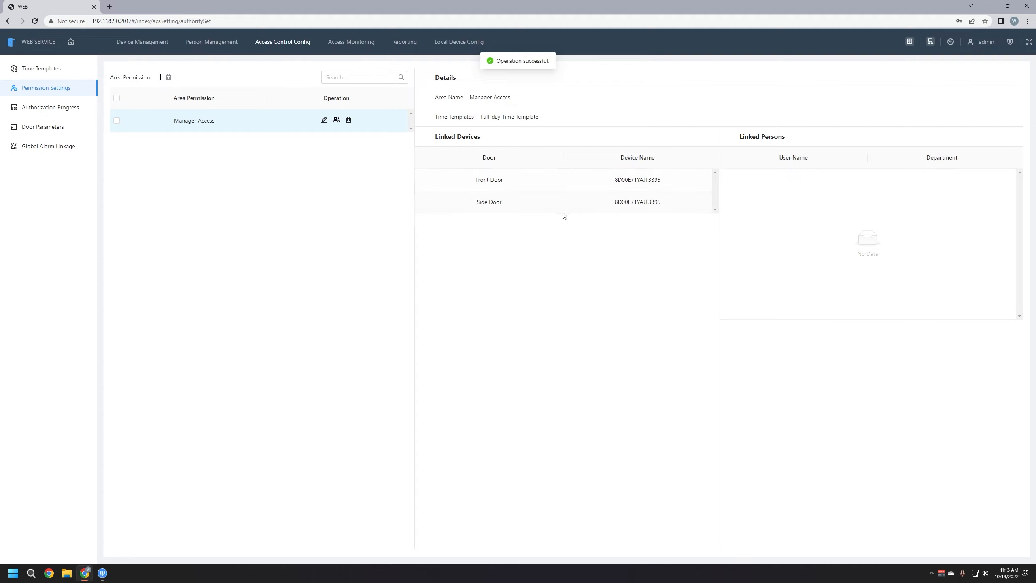
# Link the Managers department's user to the Manager Access permission and save
pyautogui.click(335, 121)
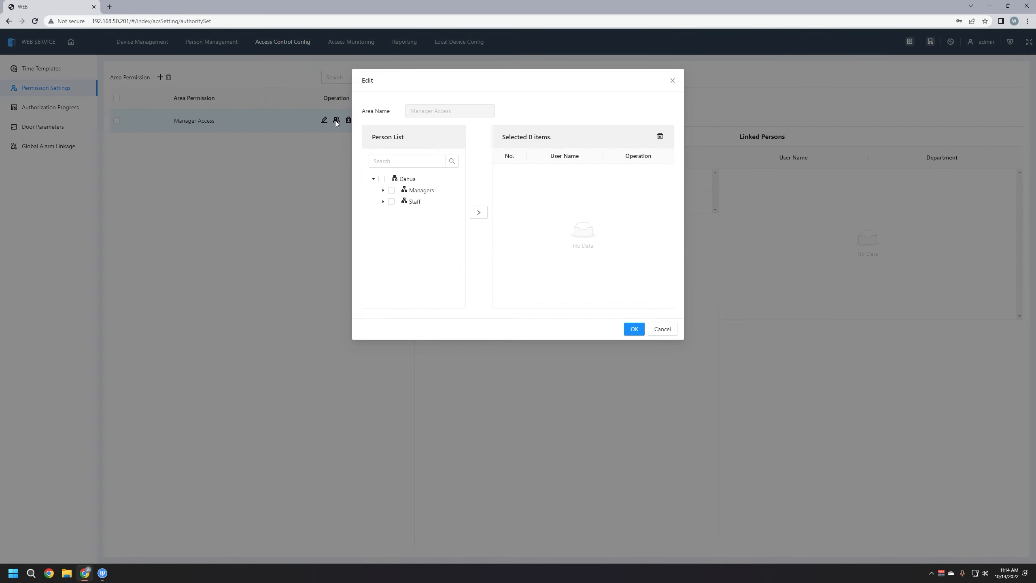
pyautogui.click(383, 190)
pyautogui.click(391, 192)
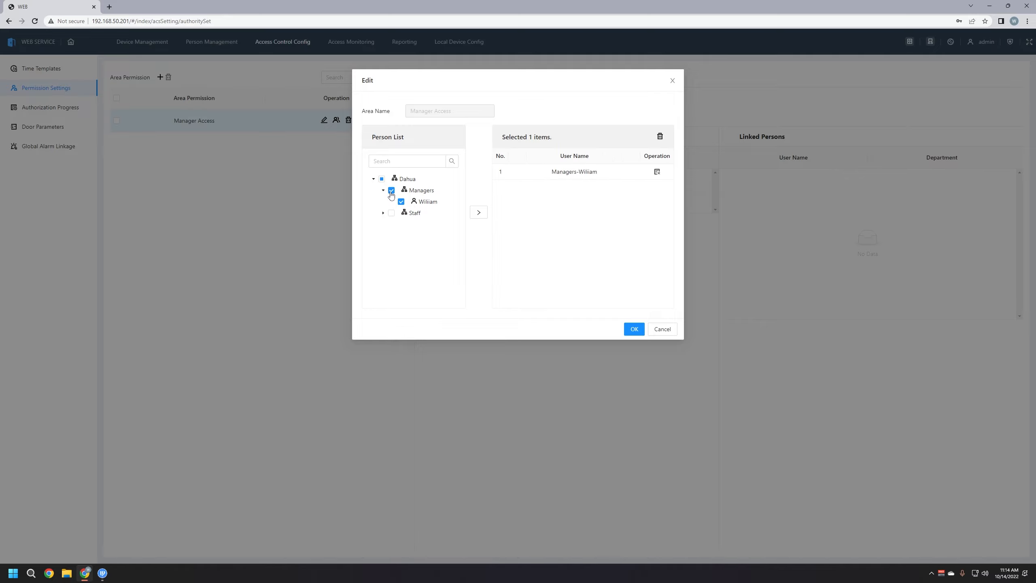
pyautogui.click(401, 202)
pyautogui.click(401, 202)
pyautogui.click(634, 330)
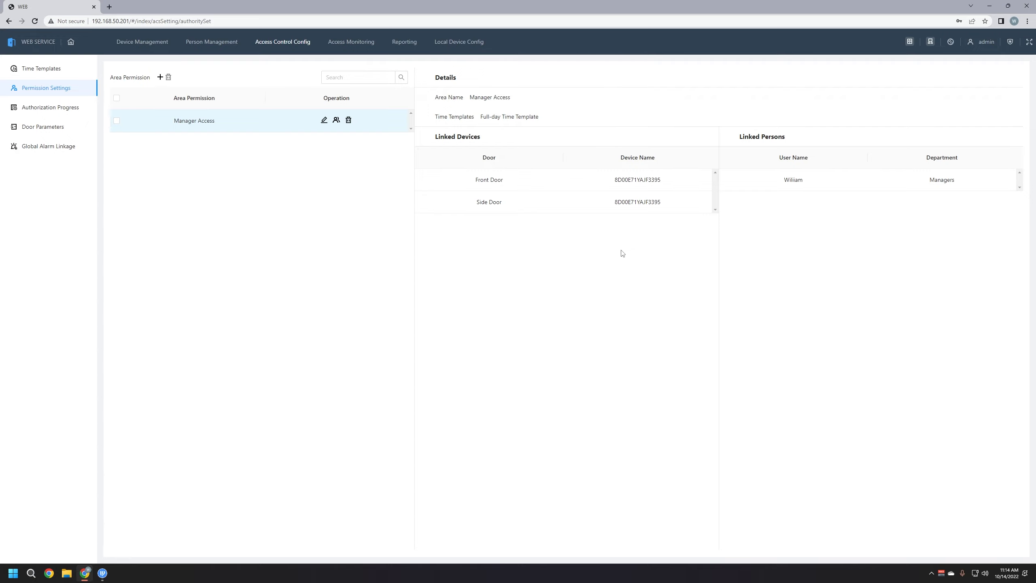
# Add area permission 'Staff Access', remarked 'Front Door Only', granting only the Front Door
pyautogui.click(159, 79)
pyautogui.tripleClick(460, 112)
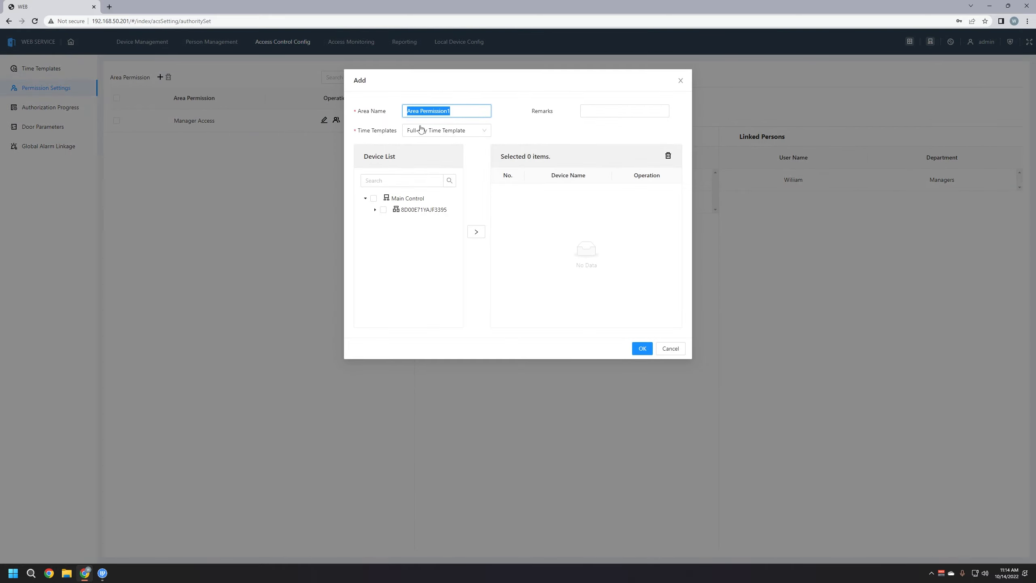
pyautogui.write('Staff Access')
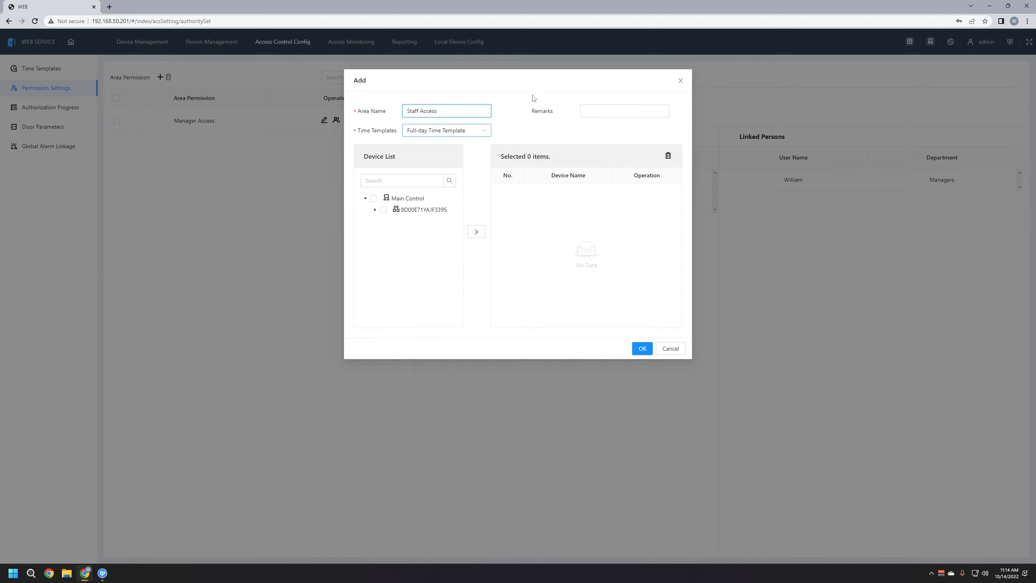
pyautogui.click(591, 111)
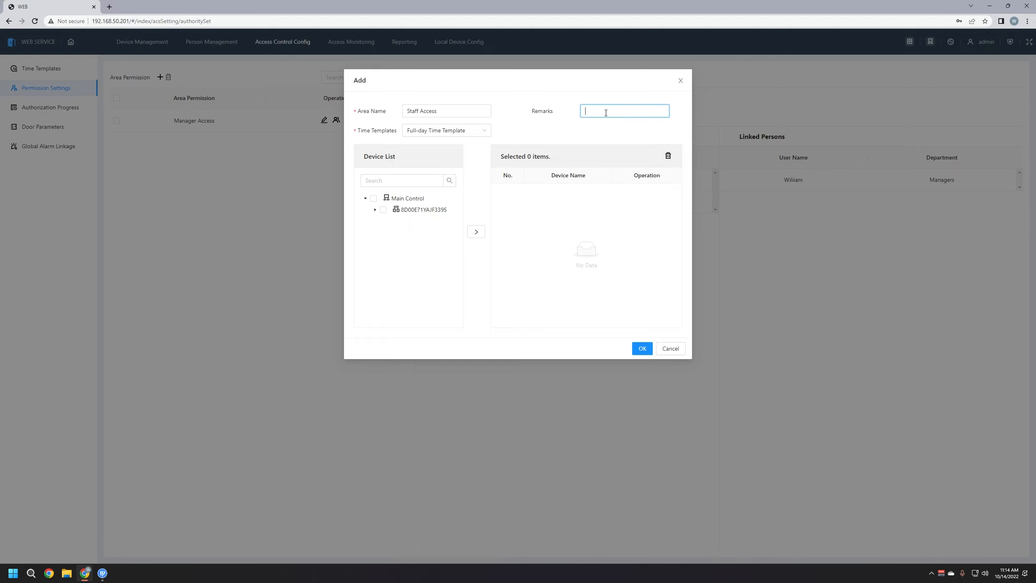
pyautogui.write('Front Door Only')
pyautogui.click(374, 209)
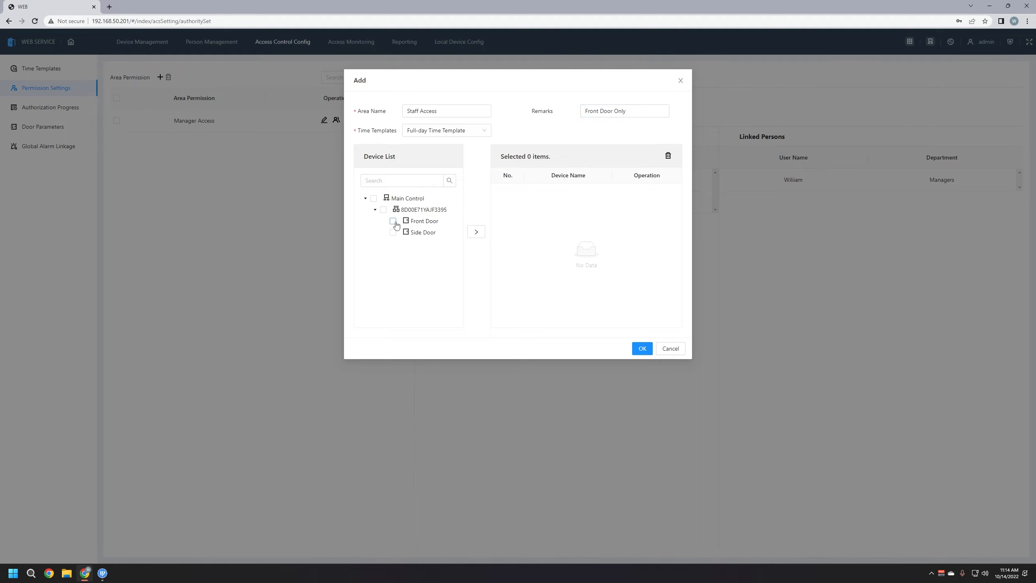
pyautogui.click(394, 223)
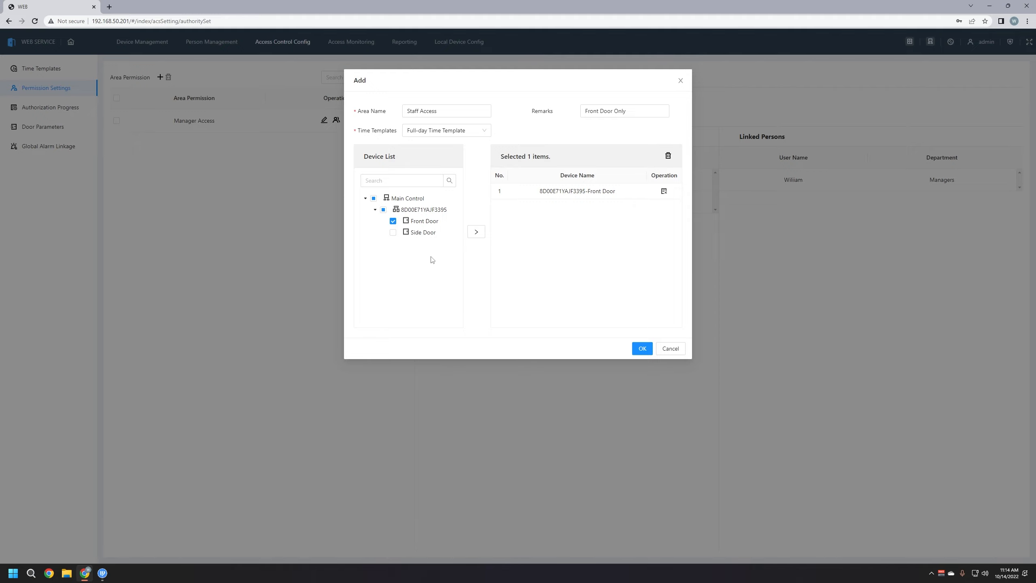
pyautogui.click(641, 348)
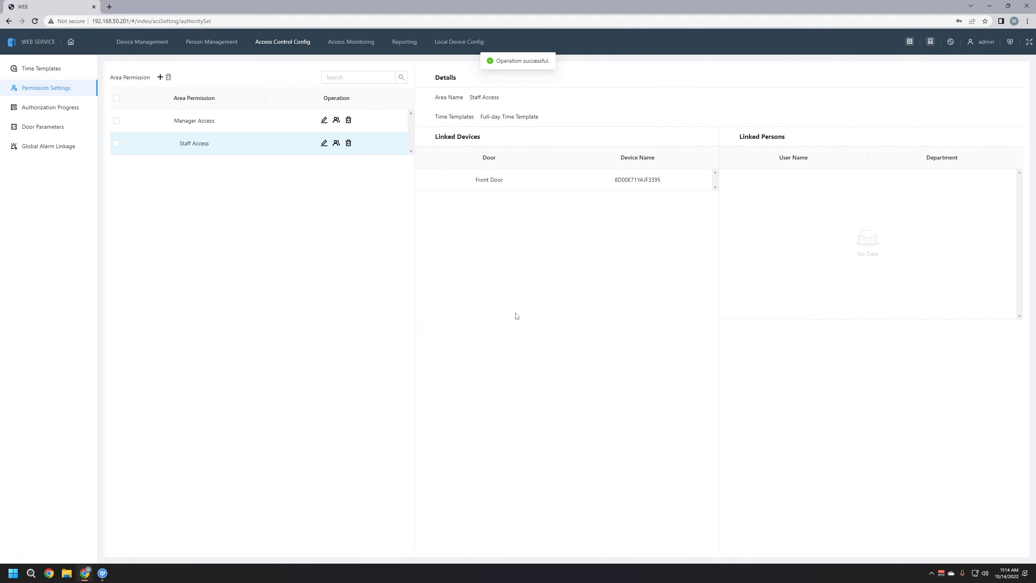
# Assign the Staff department's user to the Staff Access permission and save
pyautogui.click(335, 143)
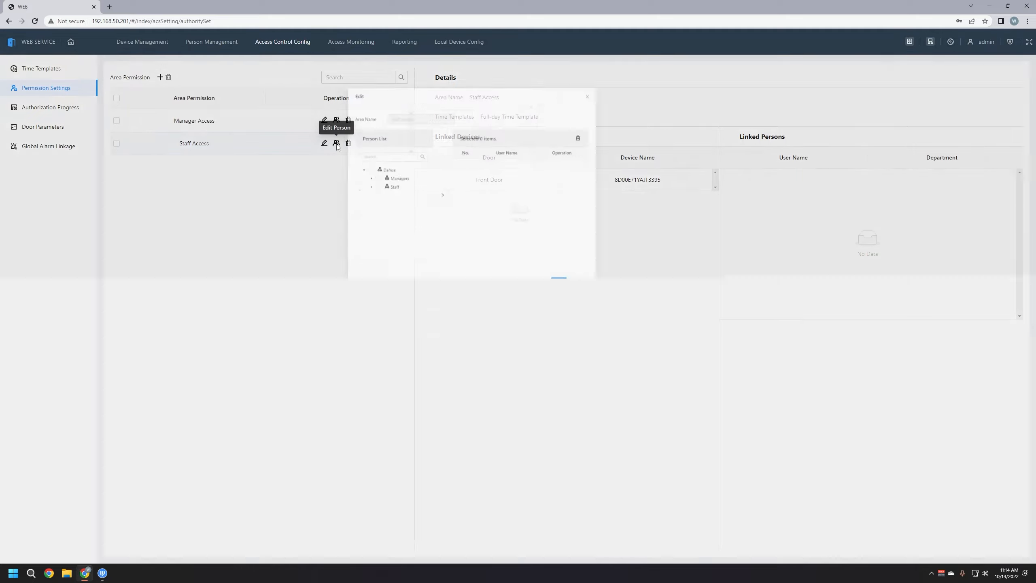
pyautogui.click(382, 202)
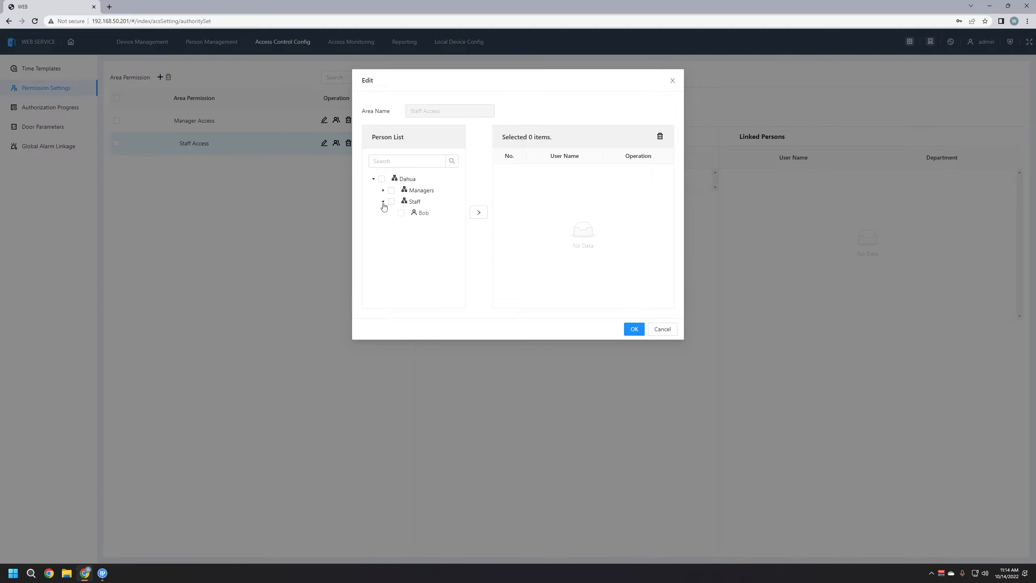
pyautogui.click(392, 202)
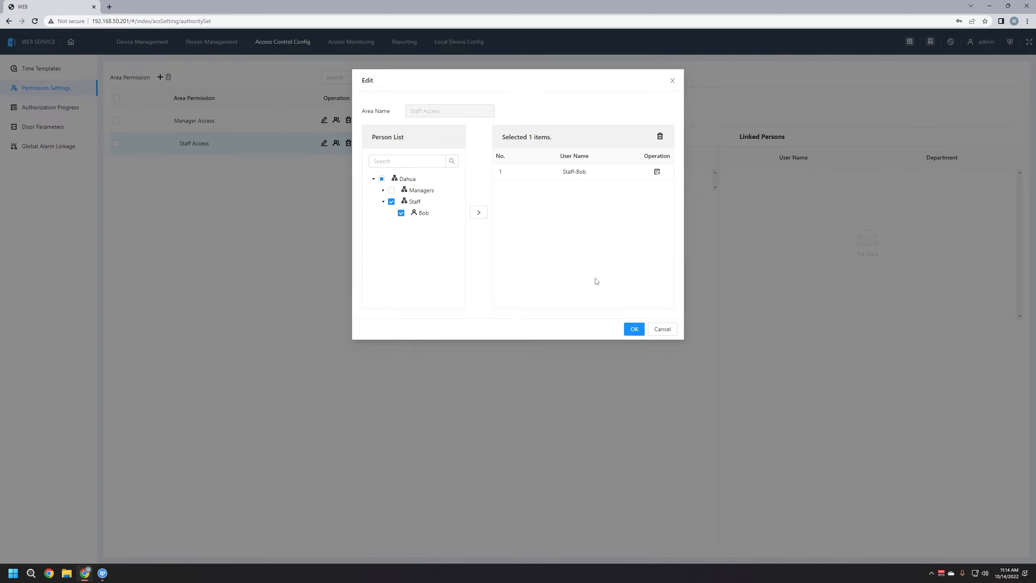
pyautogui.click(634, 330)
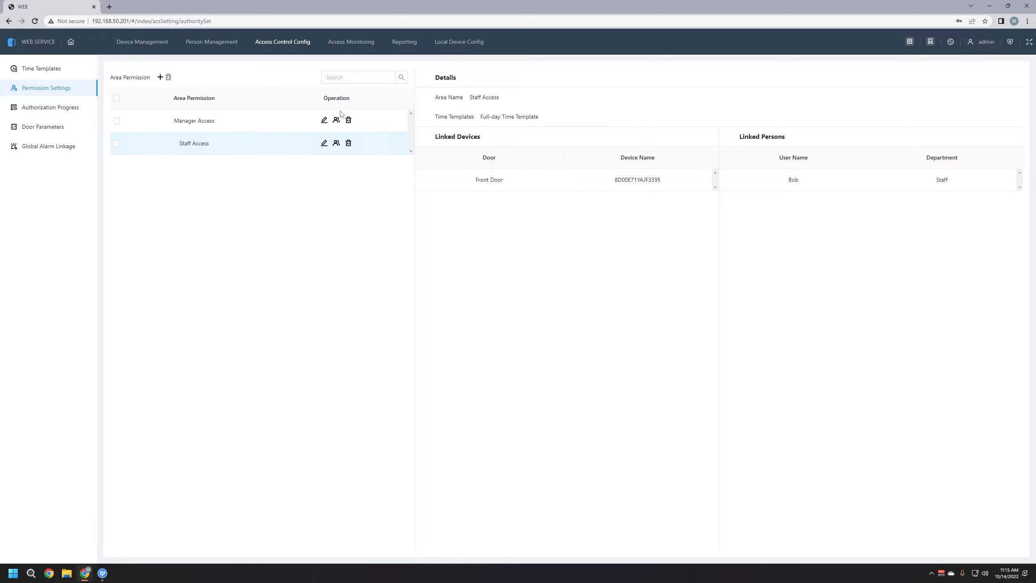
# On the Access Monitoring page, open the Front Door remotely
pyautogui.click(346, 42)
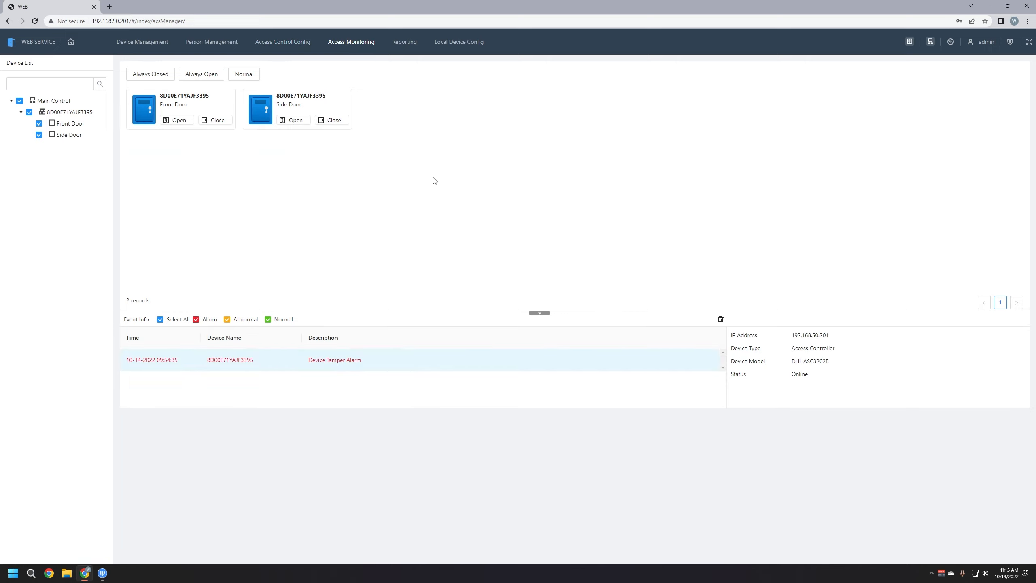
pyautogui.click(179, 119)
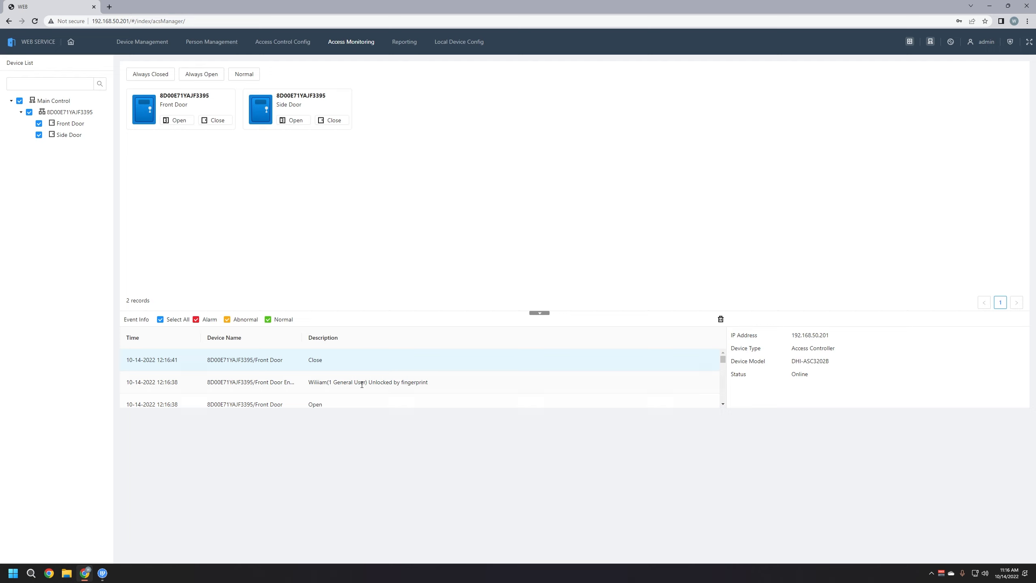
pyautogui.moveTo(393, 381); pyautogui.dragTo(433, 386)
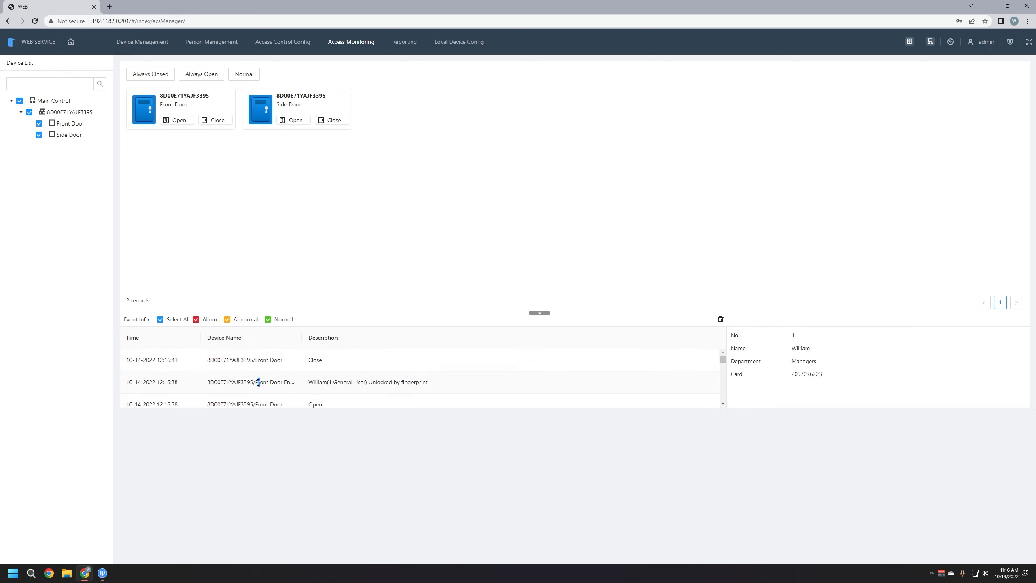
pyautogui.click(352, 399)
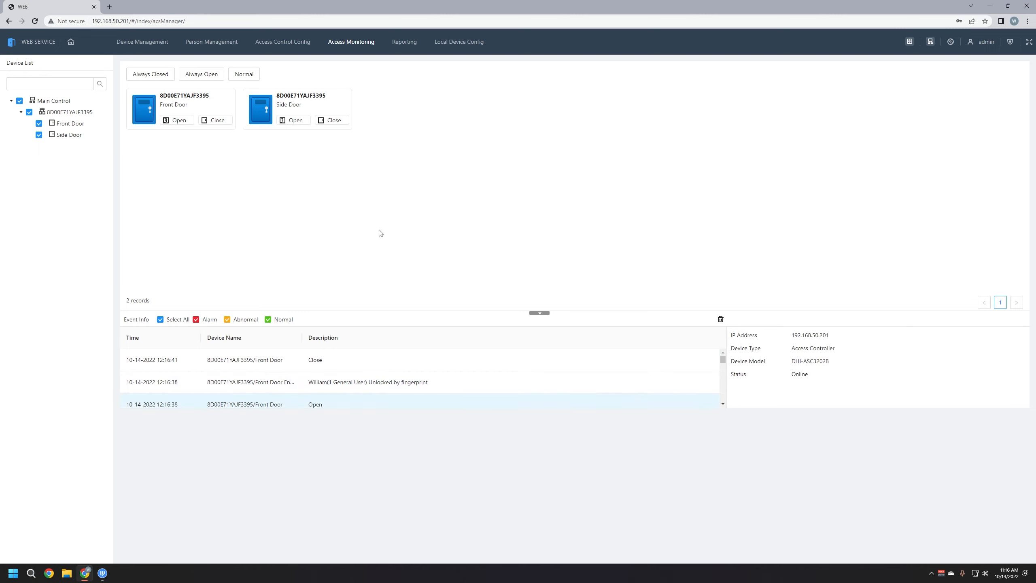
pyautogui.moveTo(394, 263); pyautogui.dragTo(490, 398)
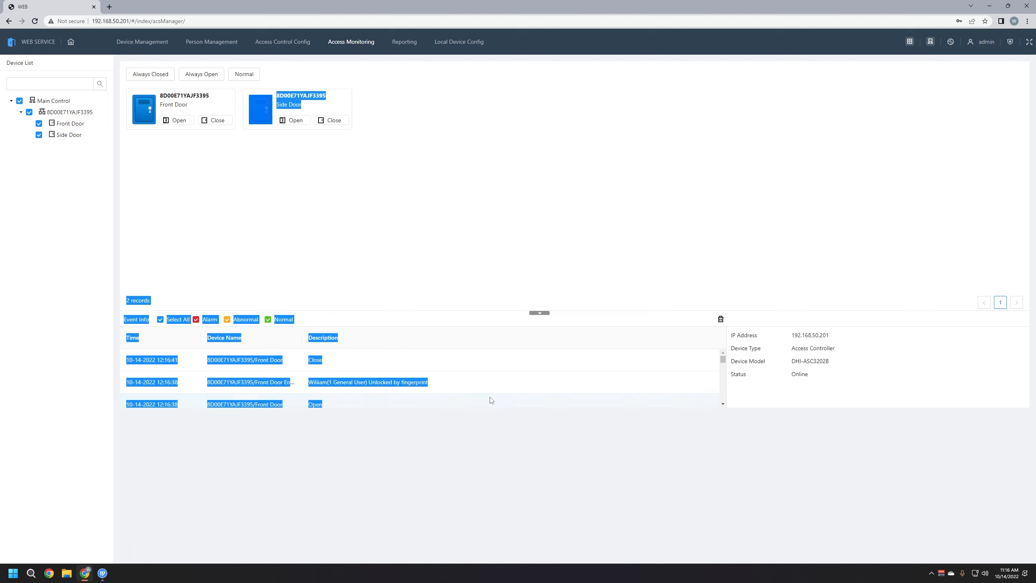
pyautogui.click(648, 192)
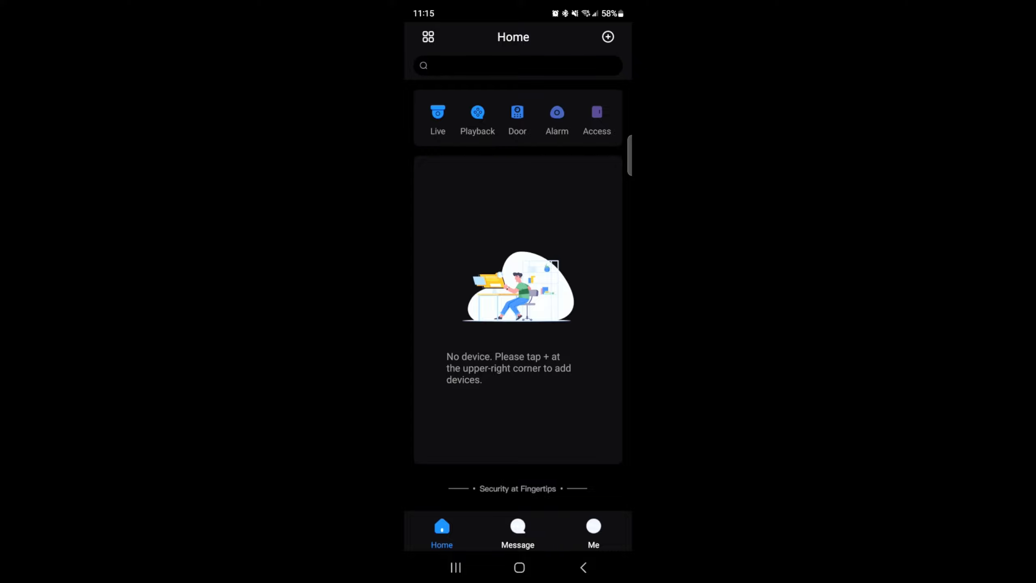
# In DMSS, go to Home and choose SN/Scan from the add-device menu
pyautogui.click(592, 530)
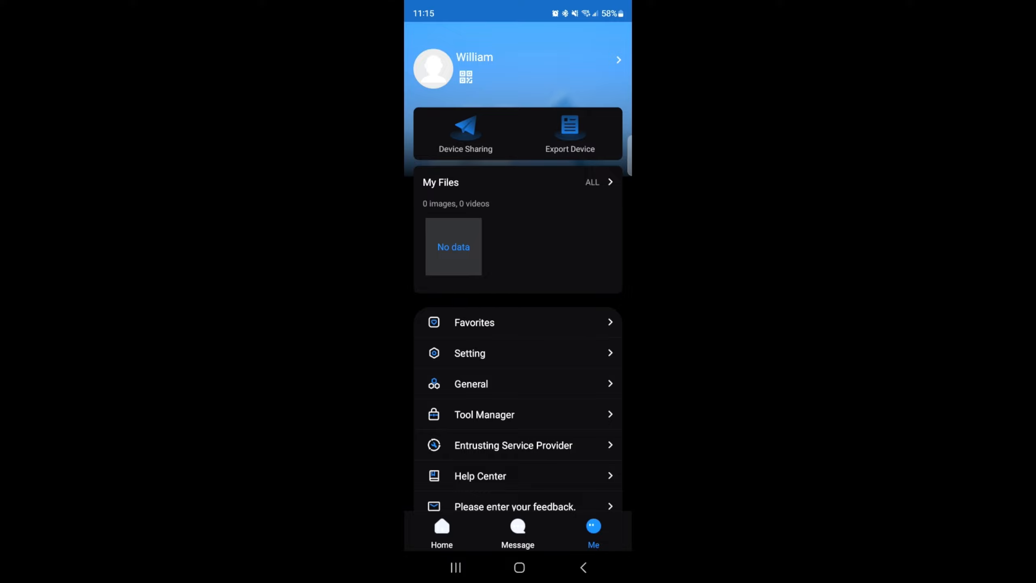
pyautogui.click(442, 533)
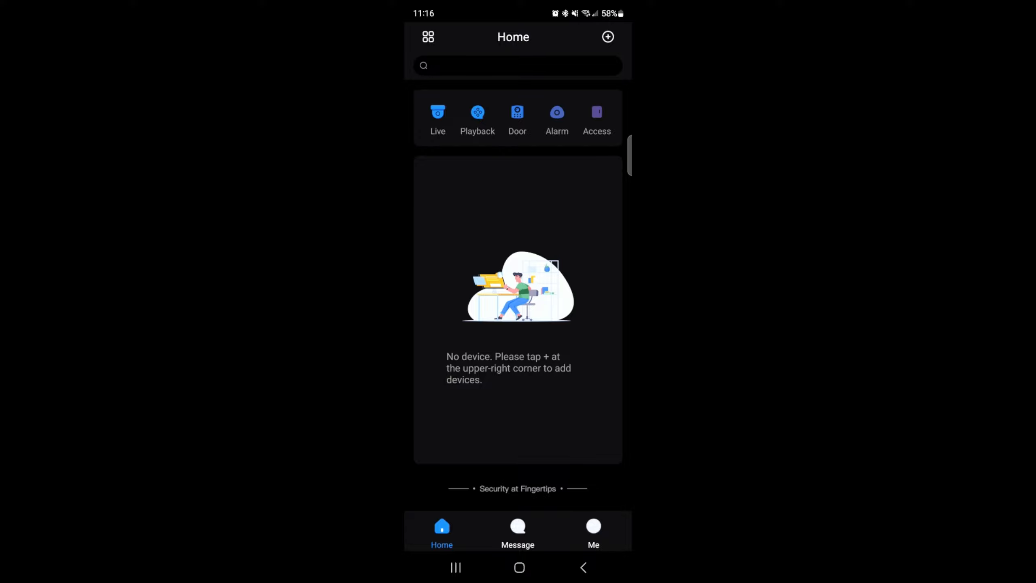
pyautogui.click(607, 37)
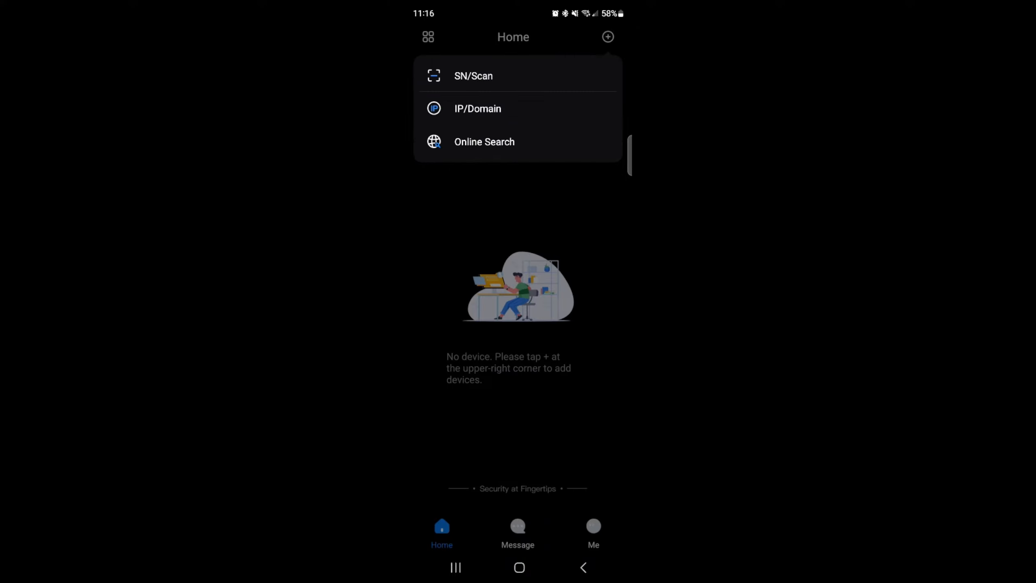
pyautogui.click(473, 76)
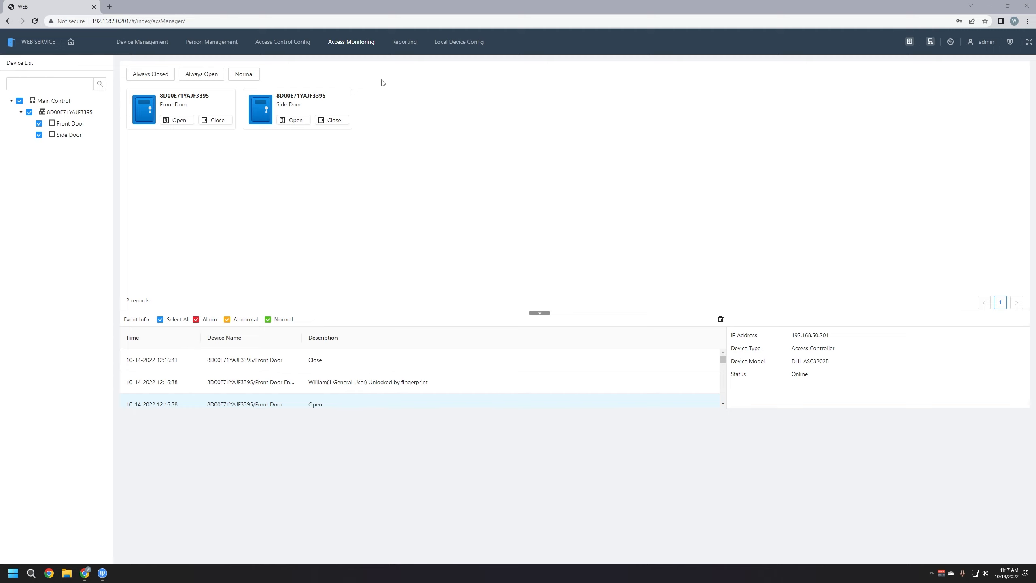
# Show the Network Settings > Cloud Service page with the controller's serial number and QR code
pyautogui.click(467, 45)
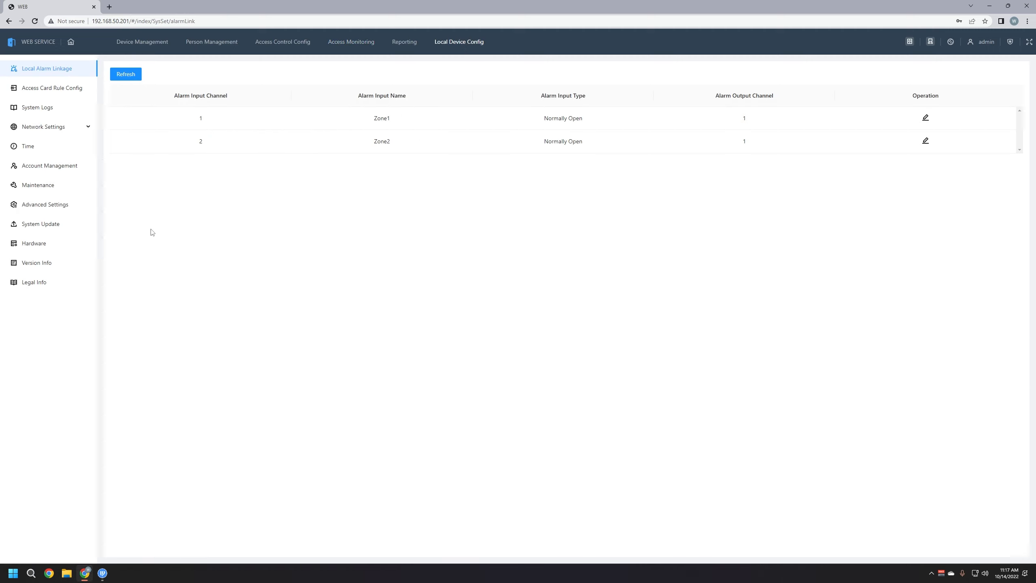
pyautogui.click(42, 133)
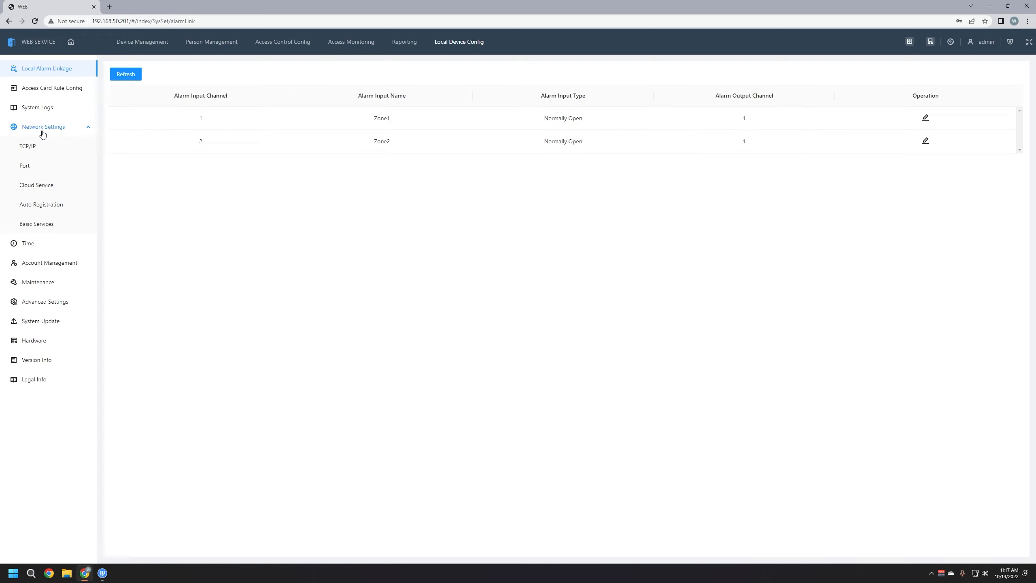
pyautogui.click(43, 192)
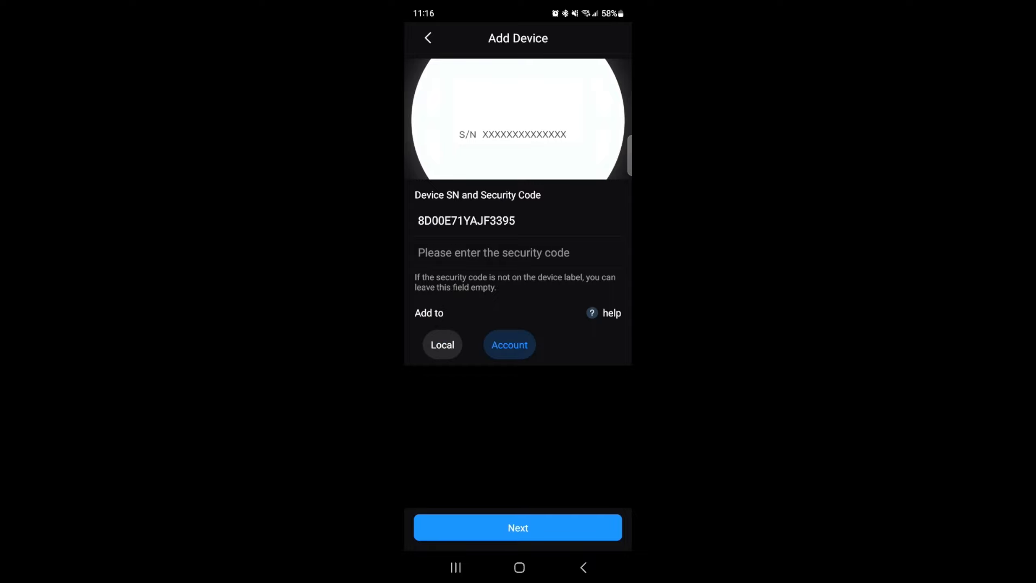
# Save the controller in DMSS as device 'ASC' with the admin password and accept the time zone
pyautogui.click(518, 527)
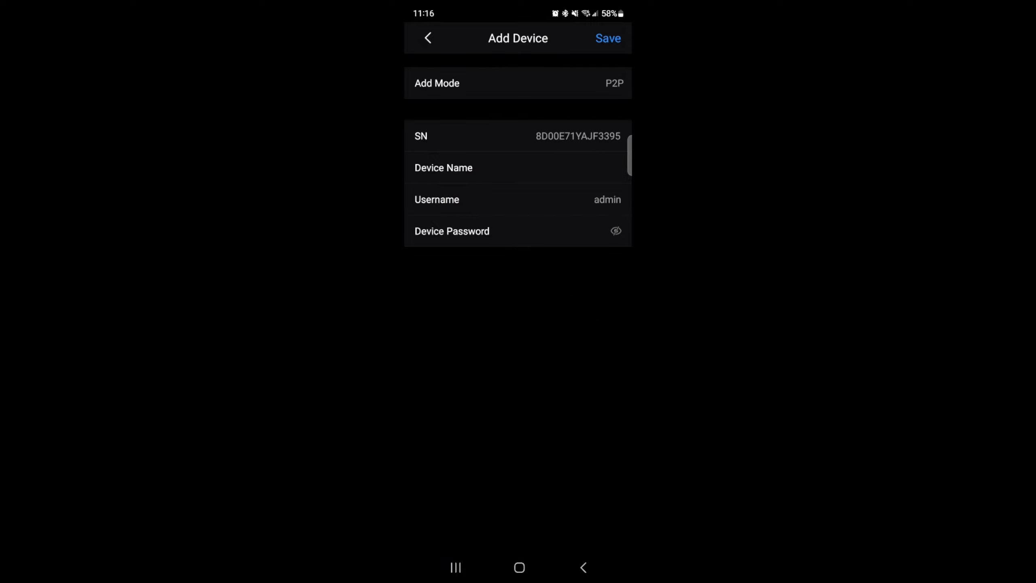
pyautogui.click(570, 168)
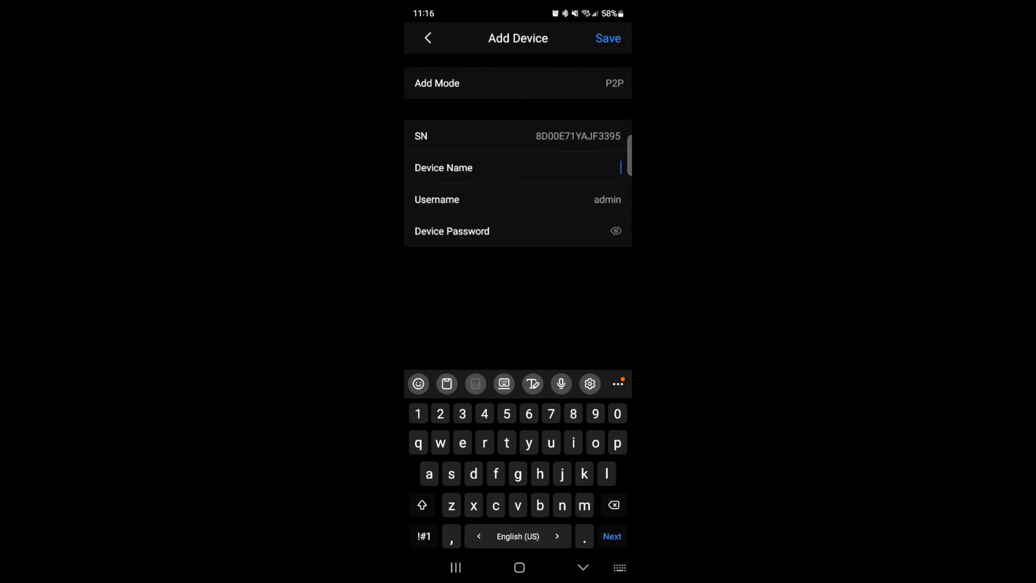
pyautogui.click(422, 501)
pyautogui.write('A')
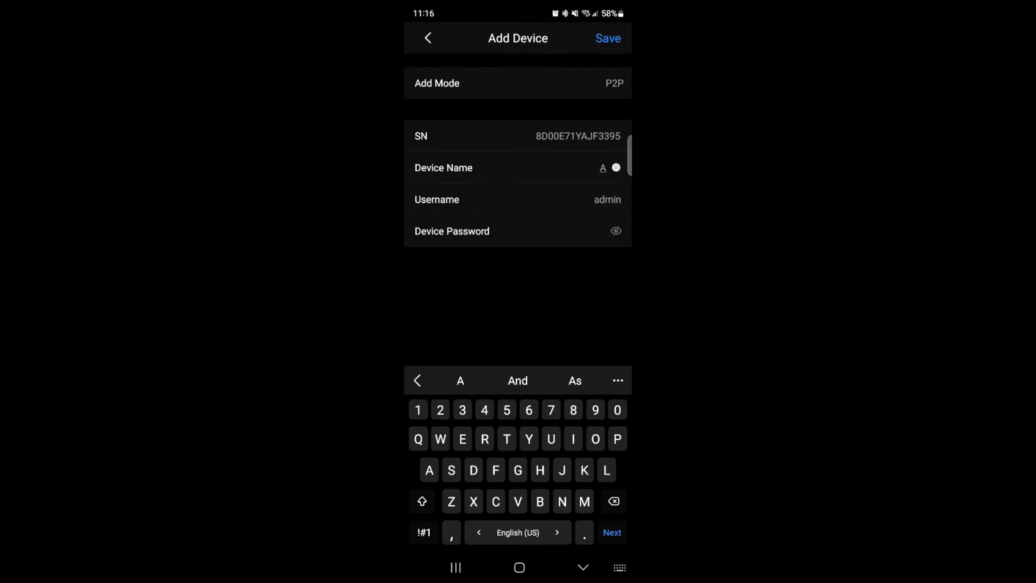
pyautogui.write('SC')
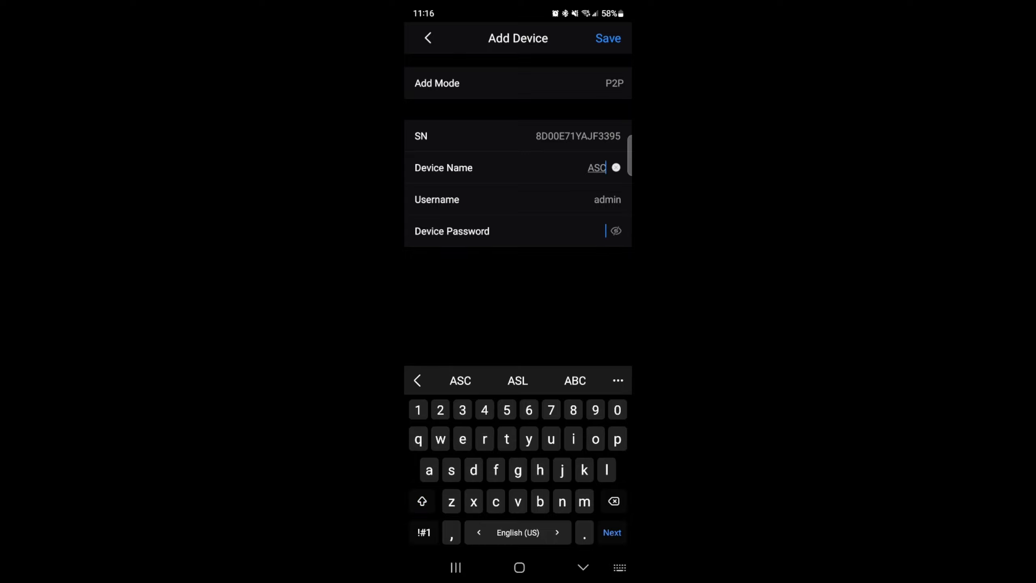
pyautogui.press('Tab')
pyautogui.write('admin')
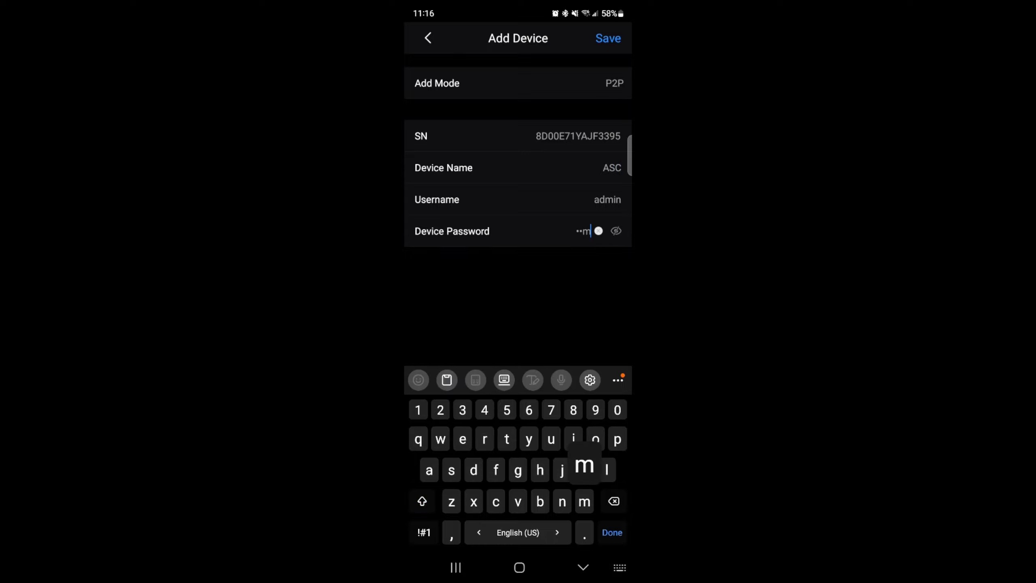
pyautogui.write('12')
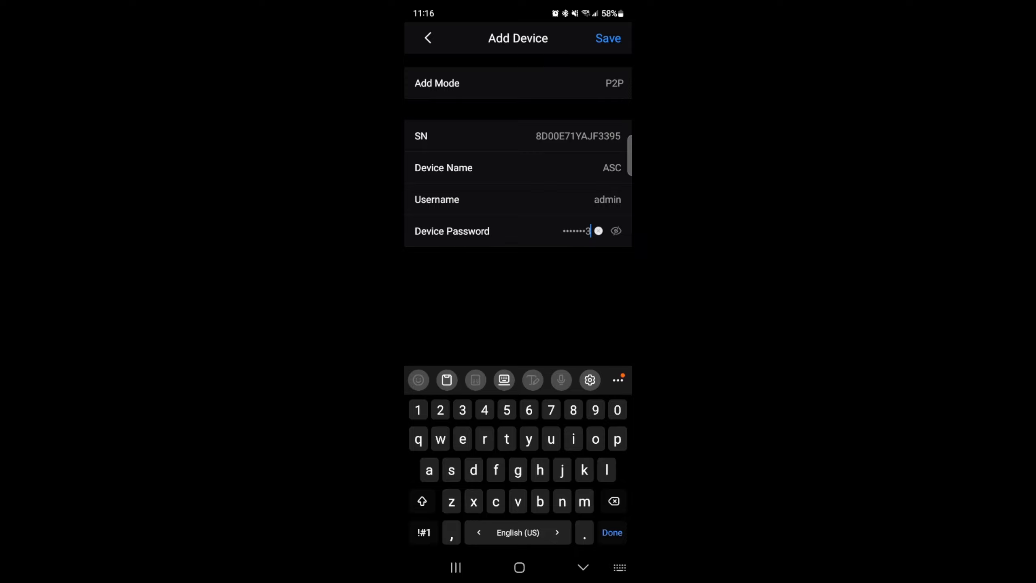
pyautogui.click(616, 231)
pyautogui.click(608, 39)
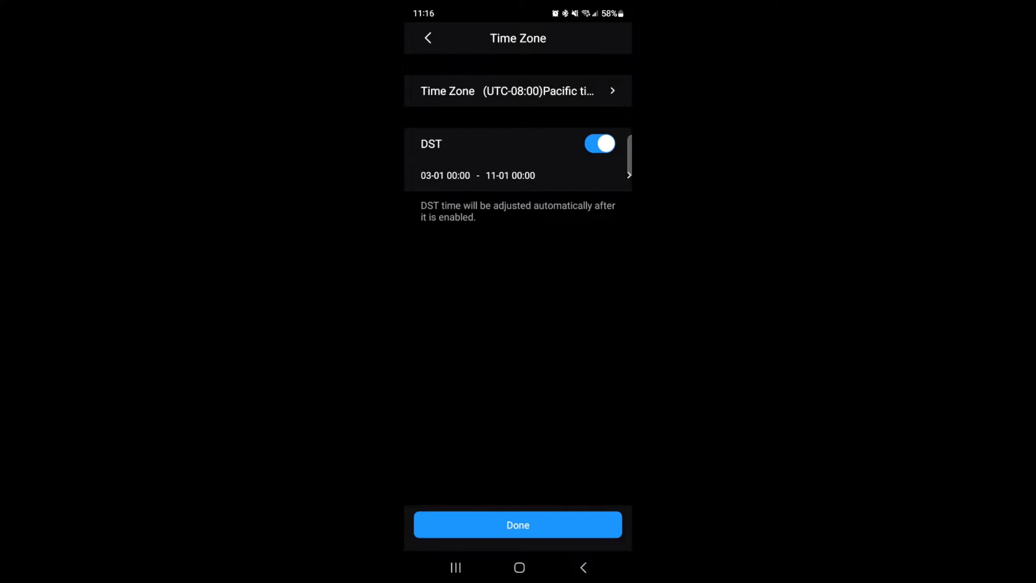
pyautogui.click(518, 525)
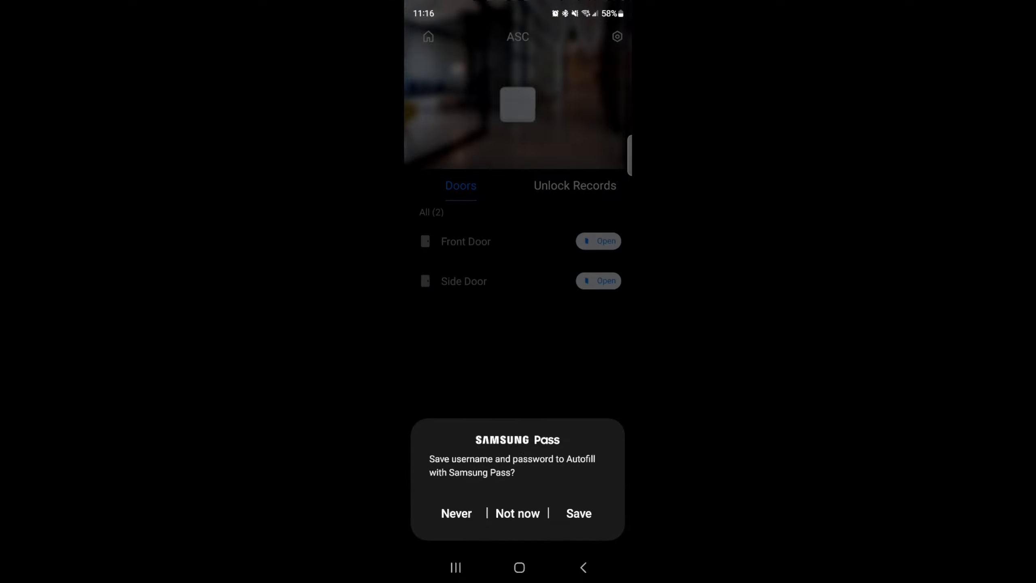
# Dismiss the password-saving prompt and browse ASC's Unlock Records list
pyautogui.click(518, 514)
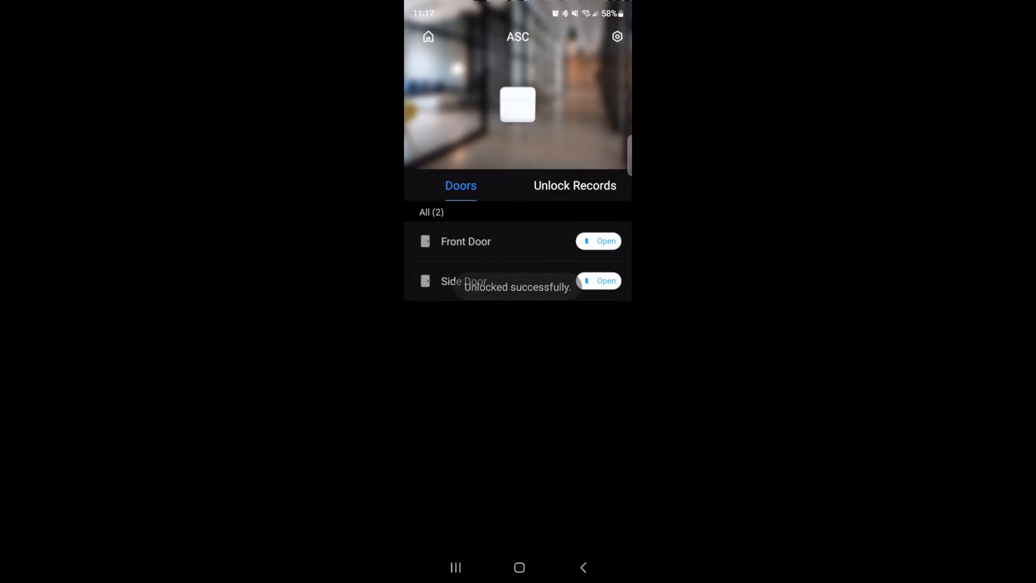
pyautogui.click(575, 185)
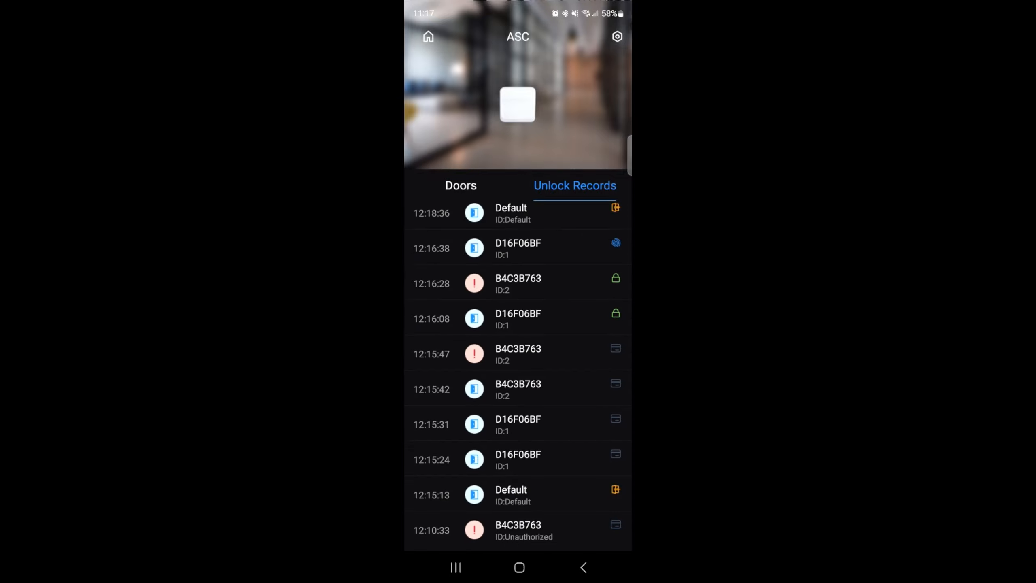
pyautogui.scroll(-2, 517, 375)
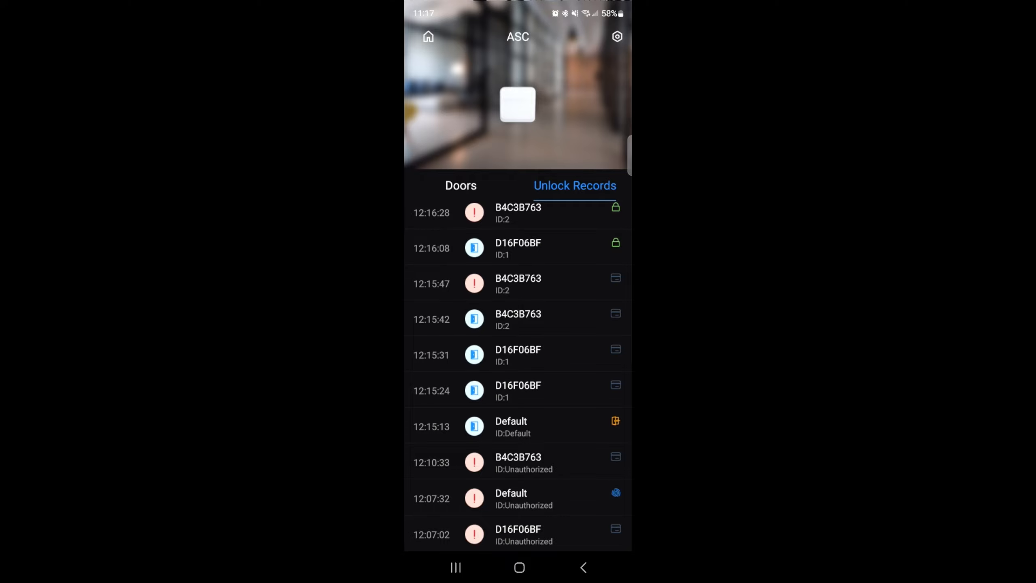
pyautogui.scroll(2, 517, 376)
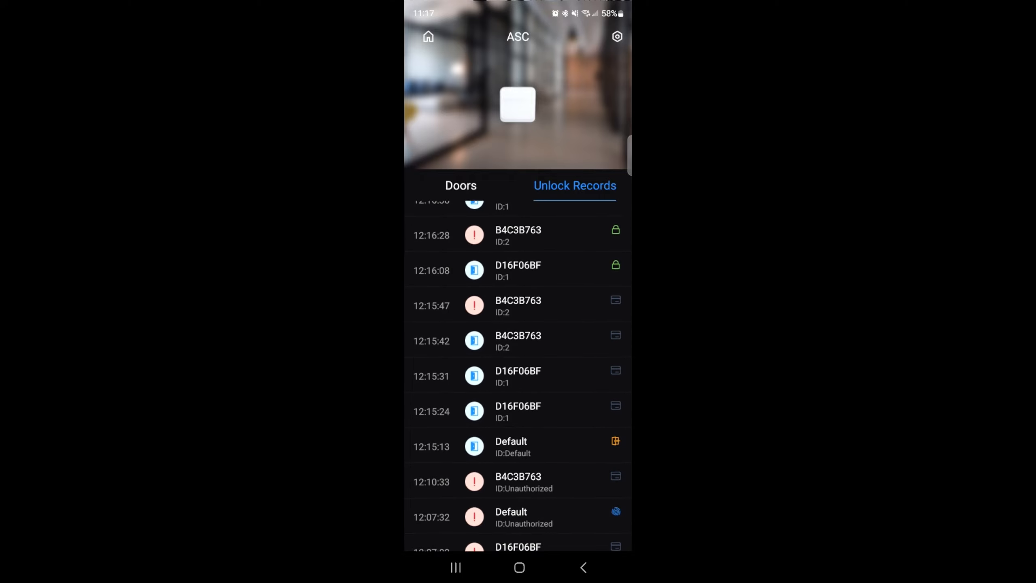